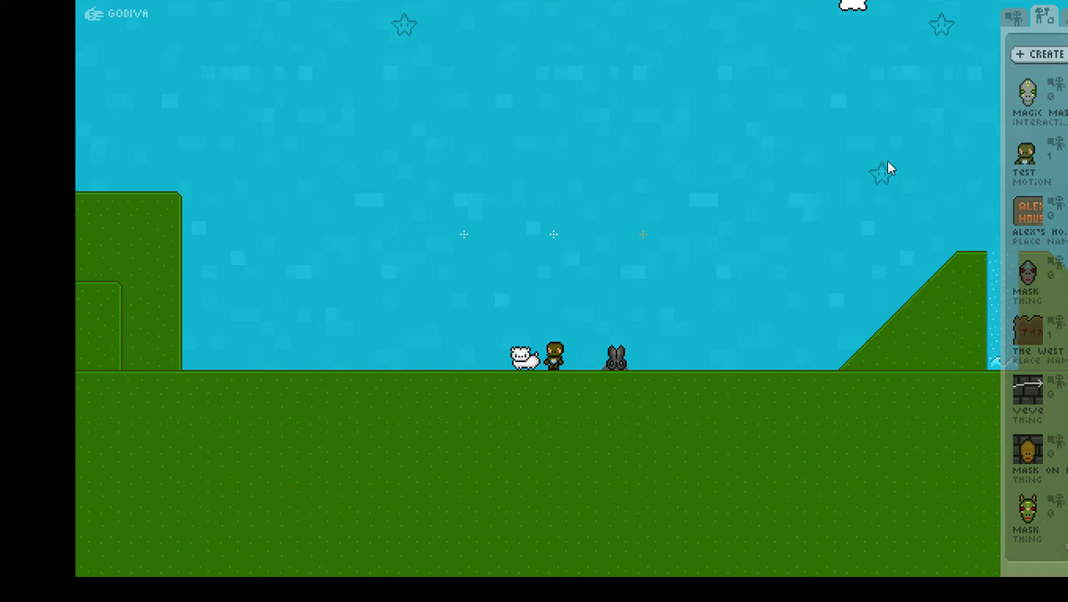
Start a new creation from a copy of the white sheep standing on the grass
key("Right")
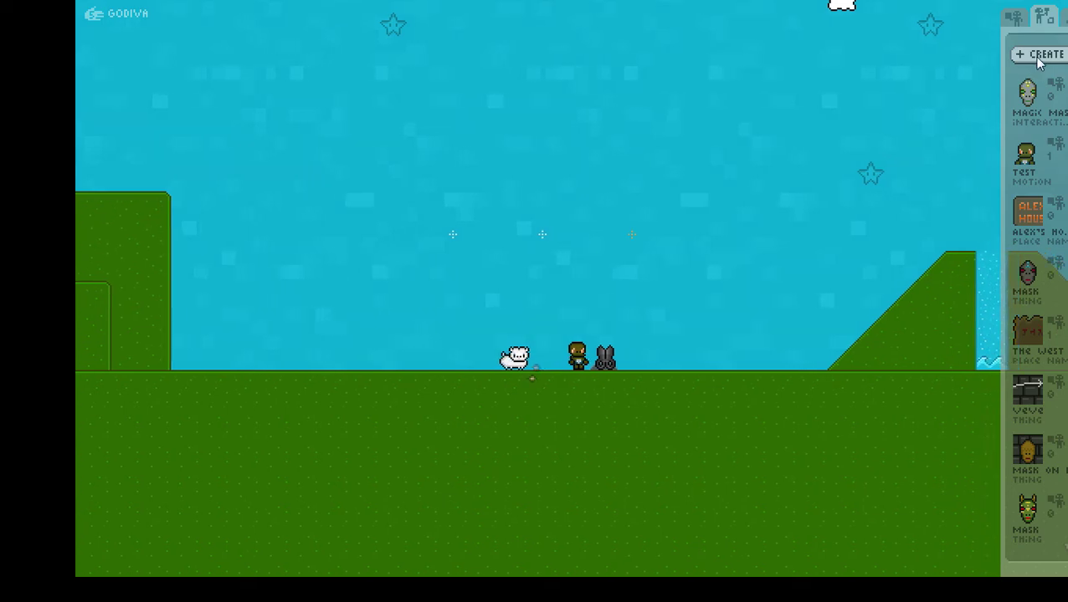
left_click(1038, 58)
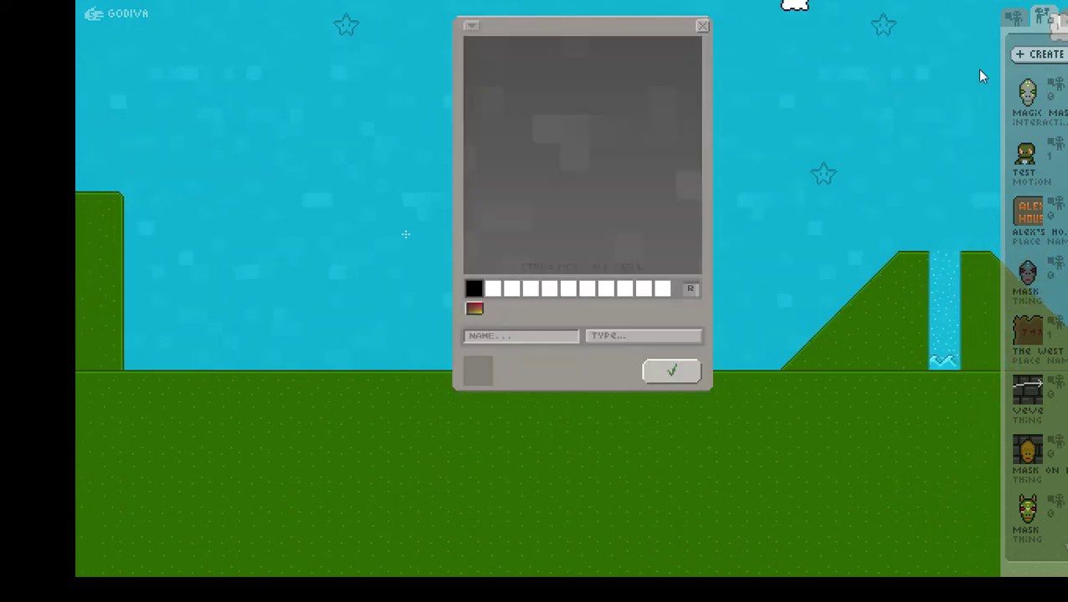
left_click(477, 29)
left_click(491, 55)
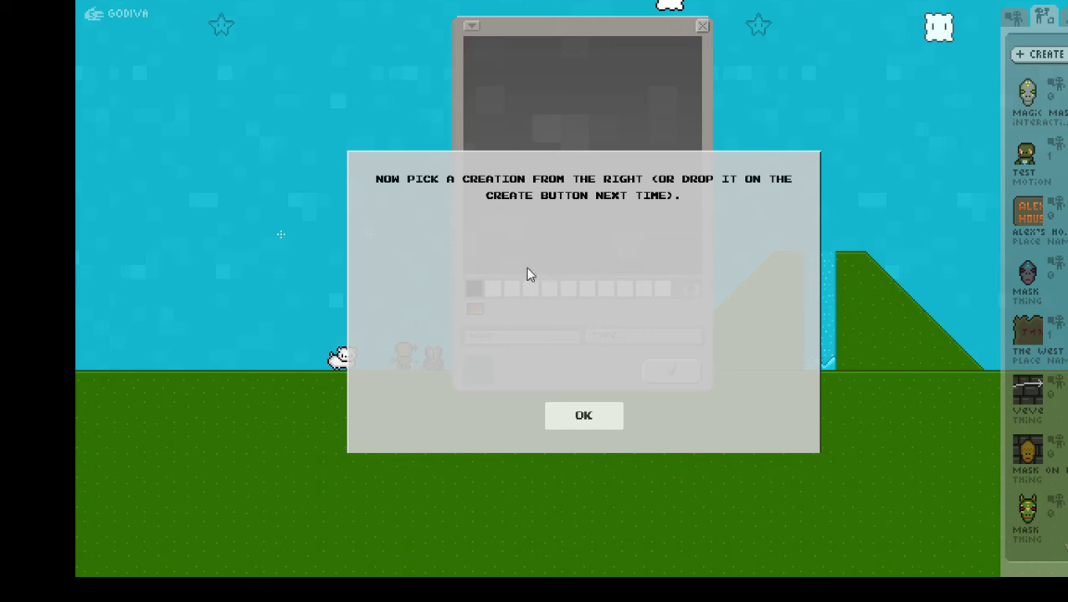
left_click(339, 358)
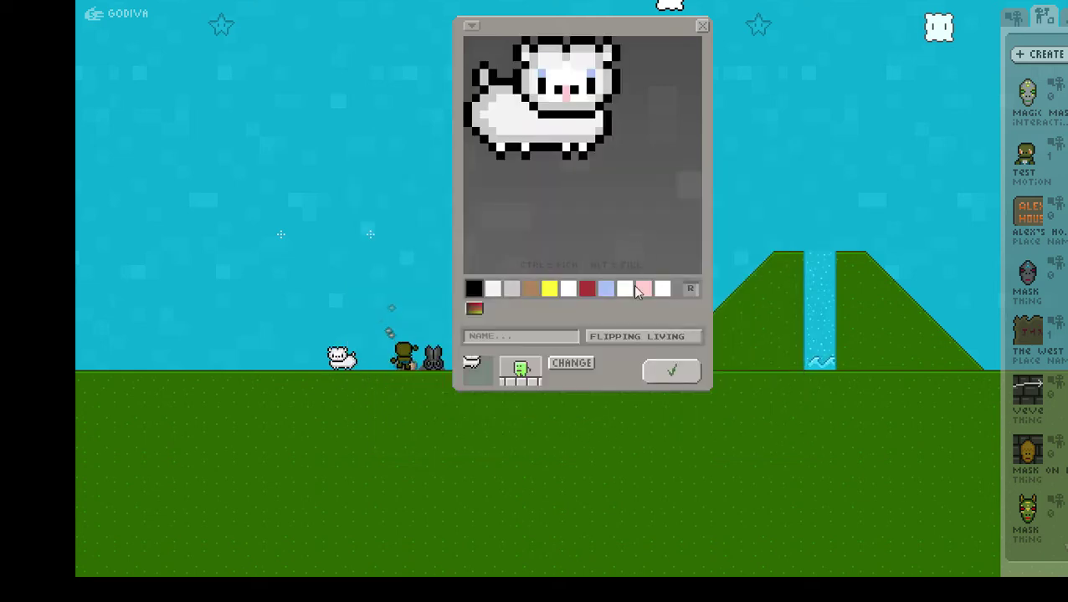
Set the copied creation's type to Interacting and name it SHEEP
left_click(644, 337)
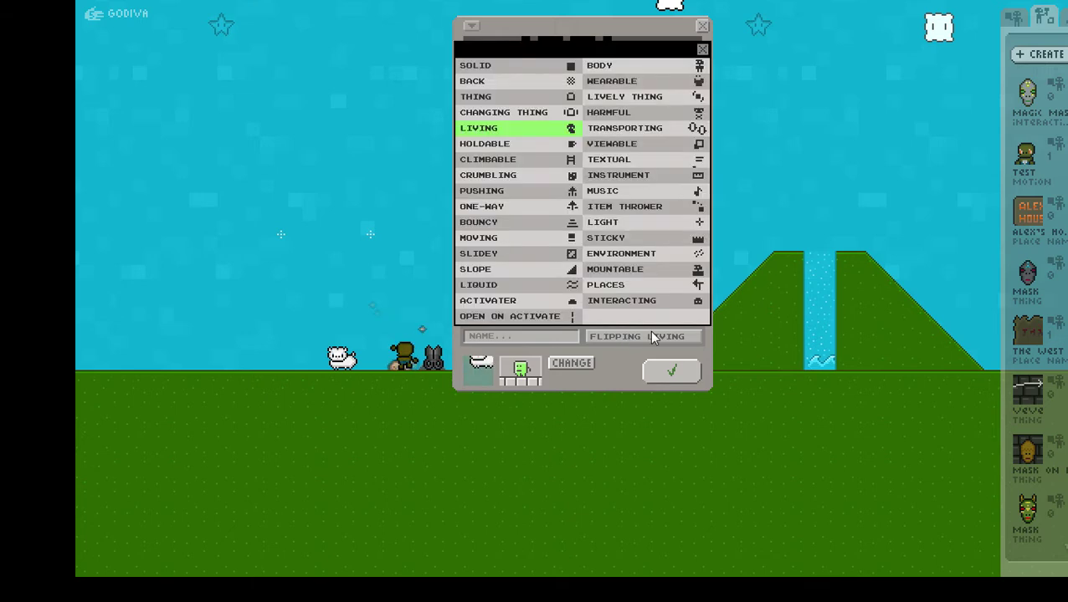
left_click(623, 297)
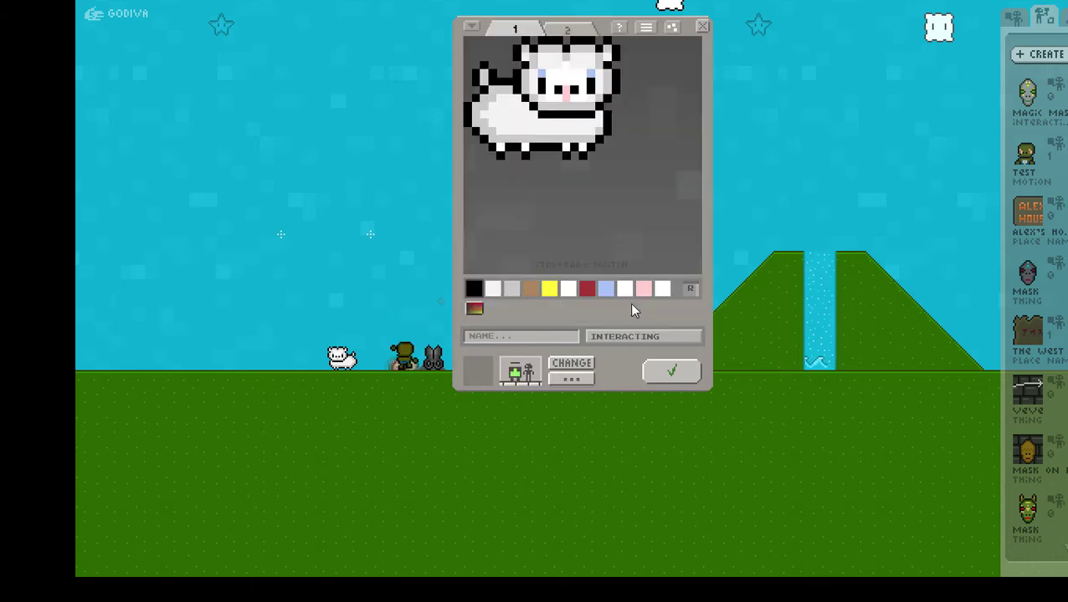
left_click(521, 335)
type("SHE")
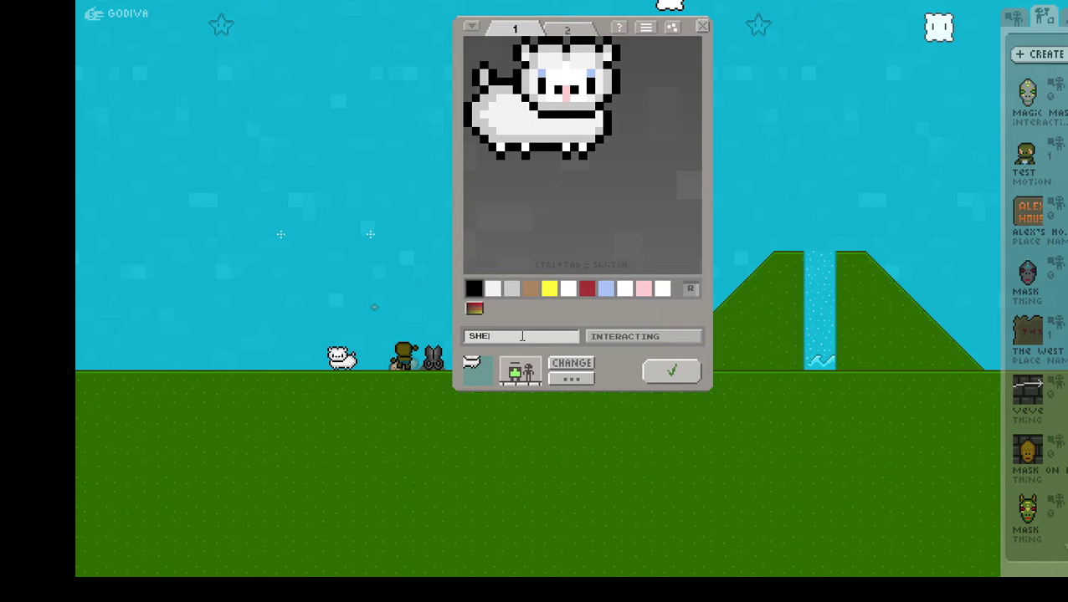
type("EP")
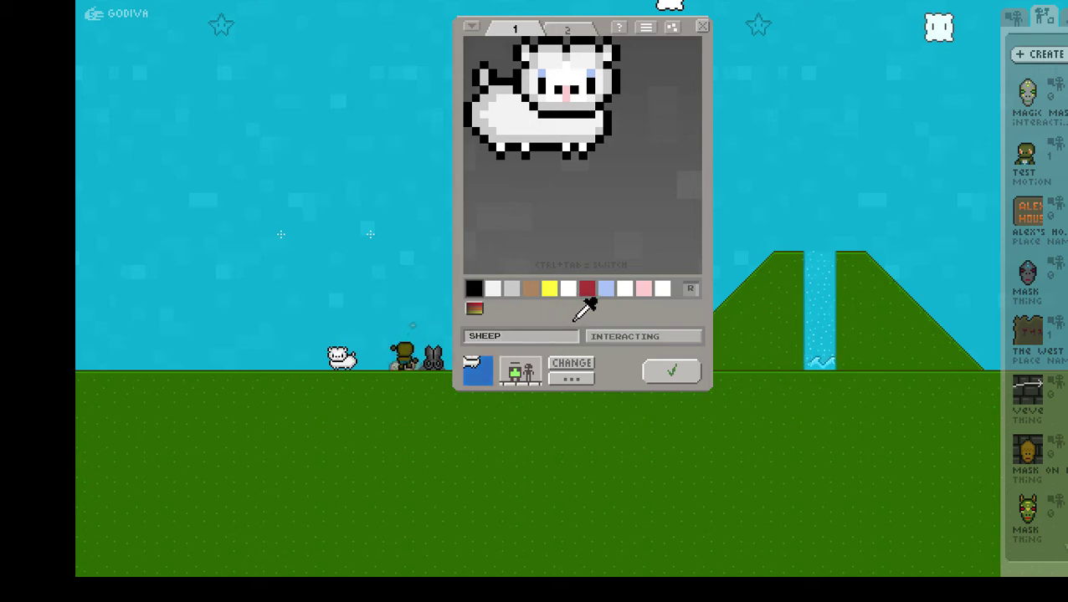
Shift the sheep drawing in frame 1 down until its feet reach the canvas's lower edge
key("Down")
key("Down")
key("Down")
key("Down")
key("Down")
key("Down")
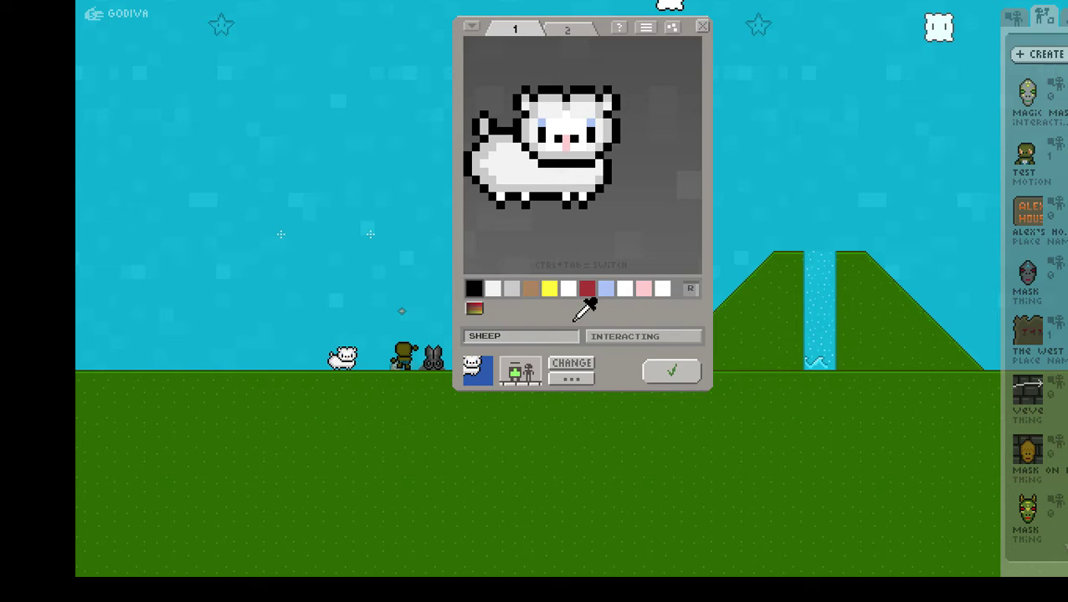
key("Down")
key("Down")
key("Down")
key("Down")
key("Down")
key("Down")
key("Down")
key("Down")
key("Down")
key("Down")
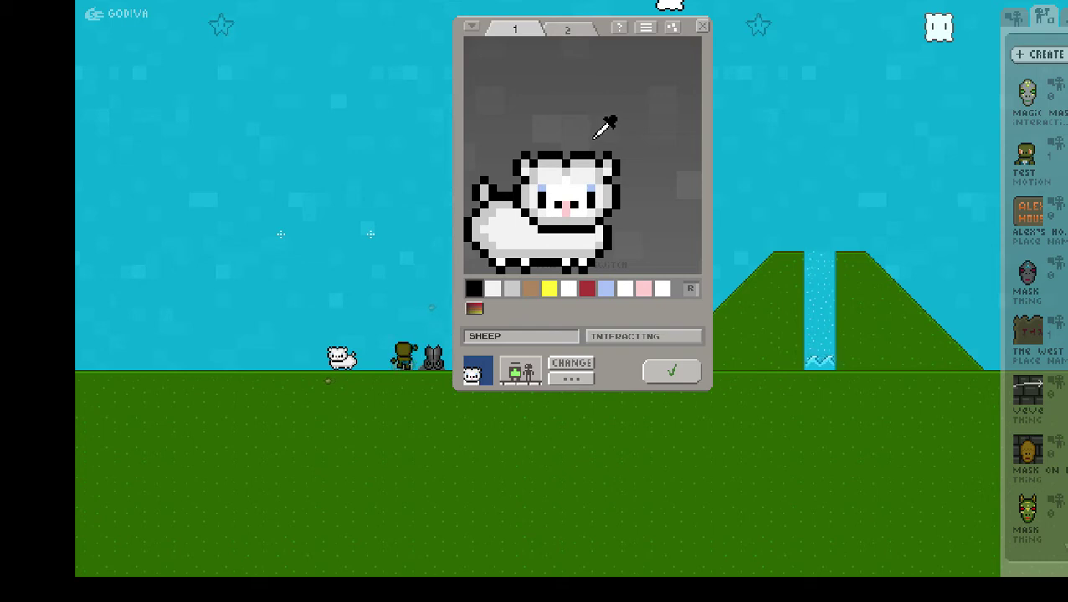
Fill frame 2 with a horizontally mirrored copy of the sheep, moved to the canvas's left edge
left_click(568, 30)
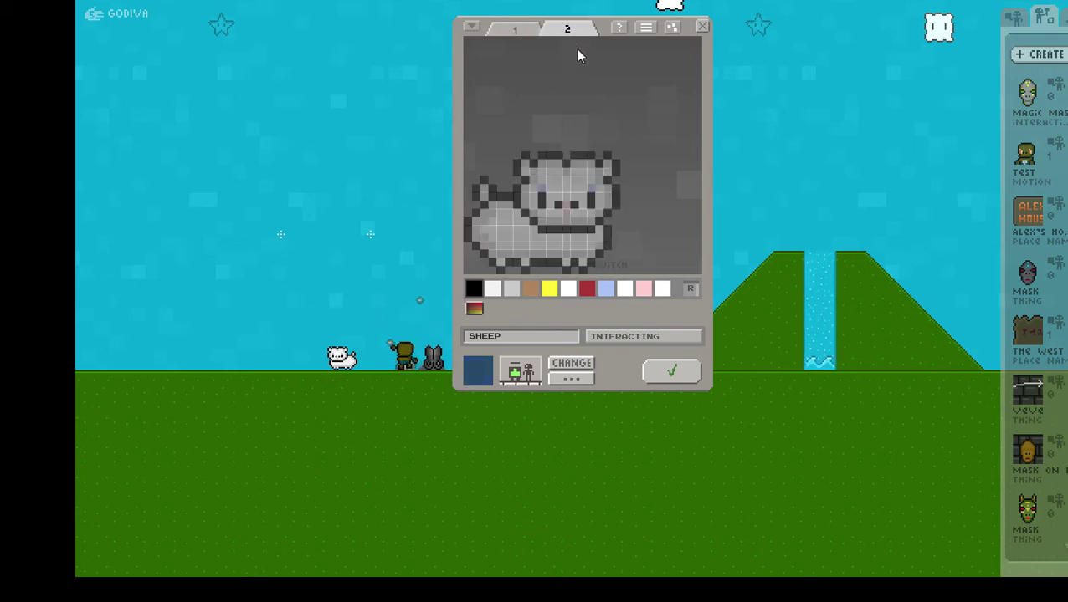
key("alt")
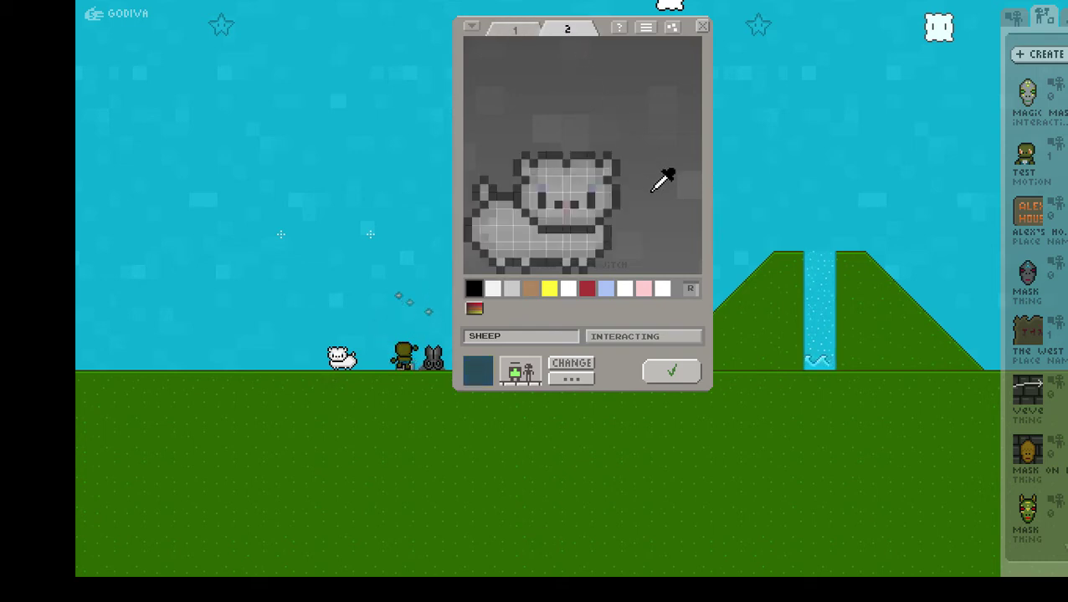
key("ctrl+v")
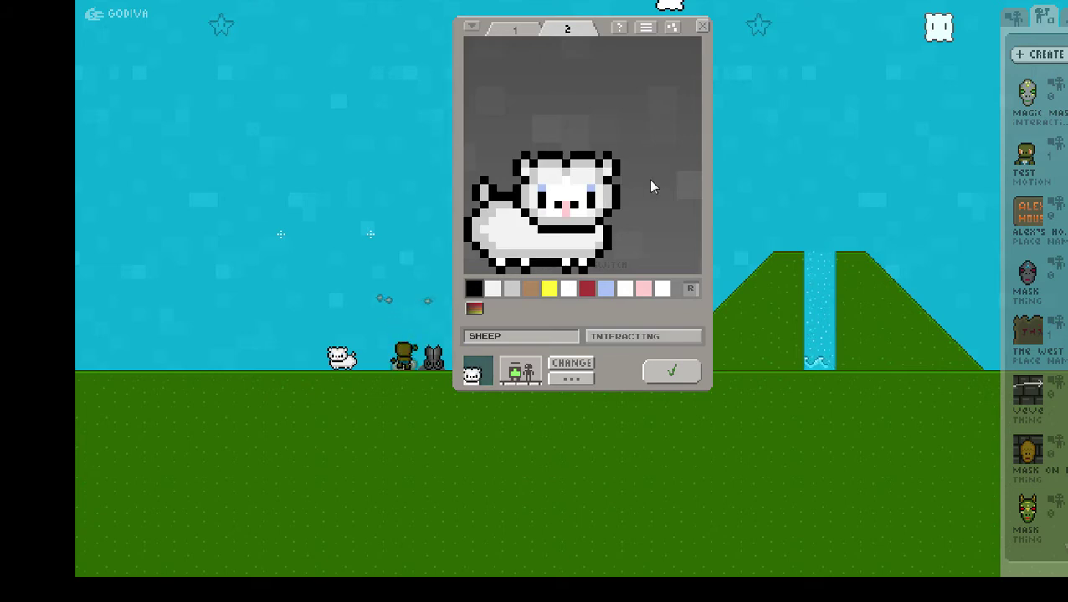
key("m")
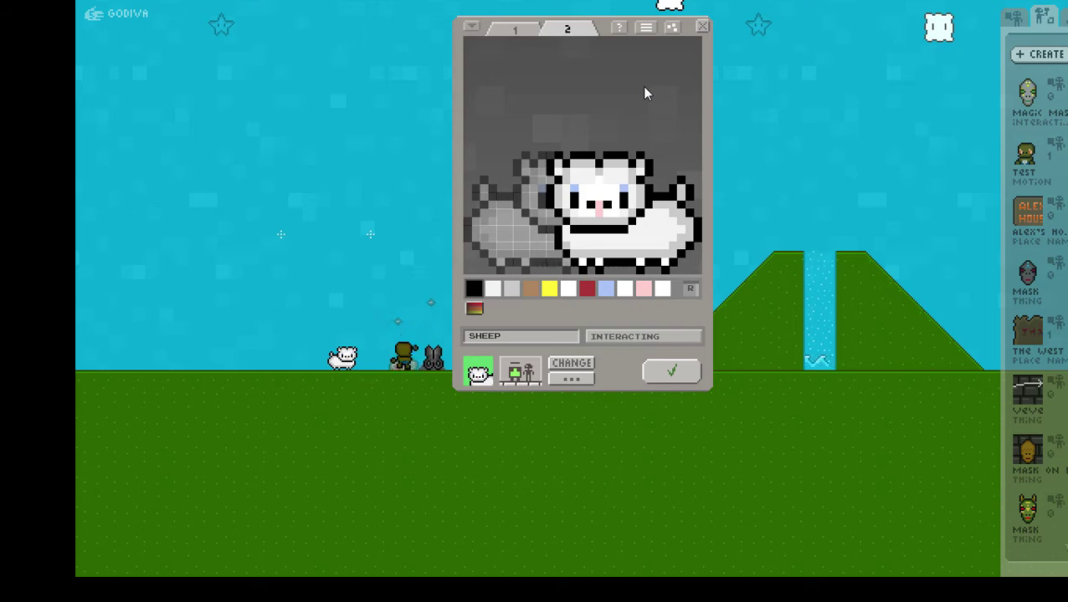
key("alt+Left")
key("alt+Left")
key("alt+Left")
key("alt+Left")
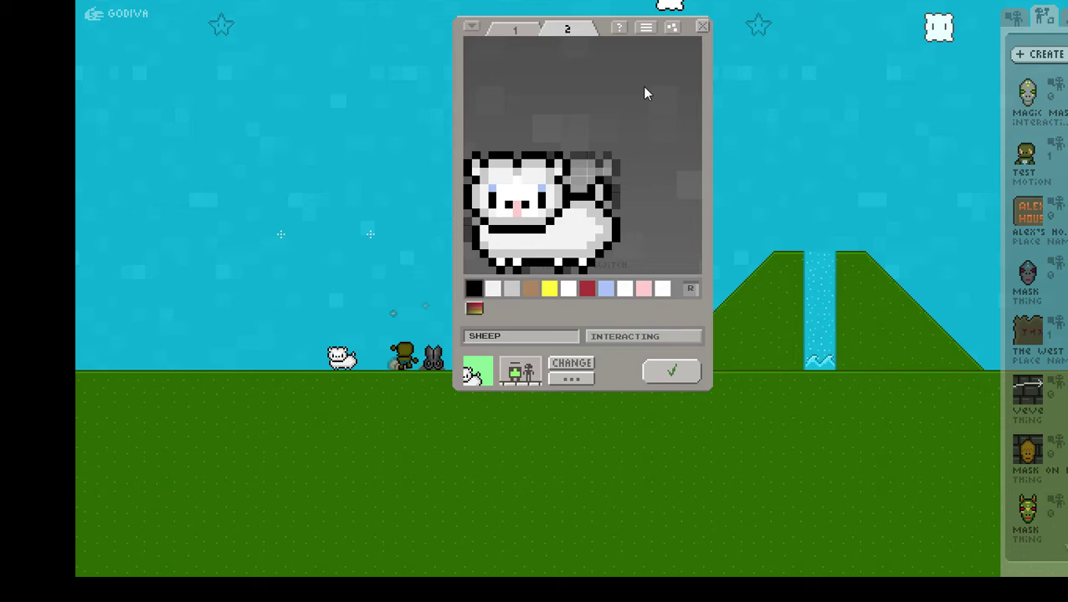
Write the sheep's interaction lines "SEES PET OR PETTING: /LOVE" and "GETS CROP: /GIVES PLOP"
left_click(646, 31)
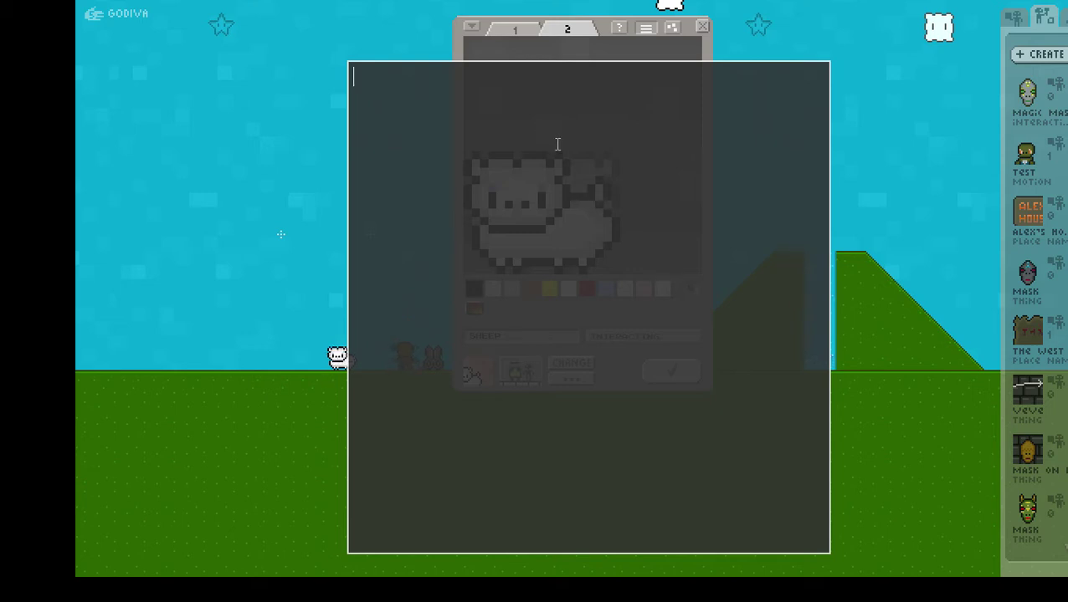
type("SEES PET OR PETTING:")
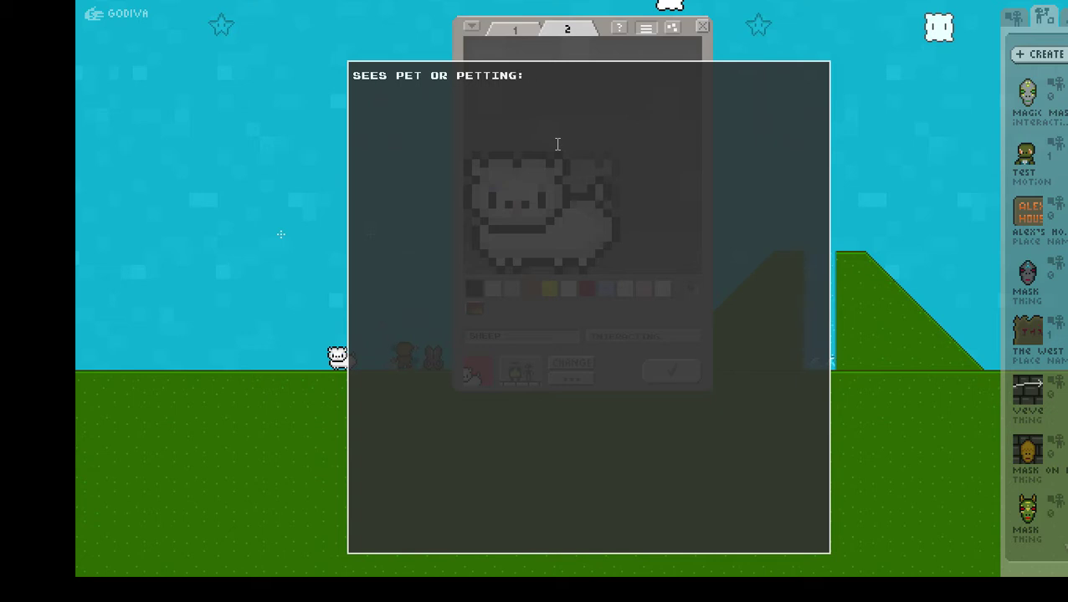
type(" /LOVE")
key("Return")
type("gets c")
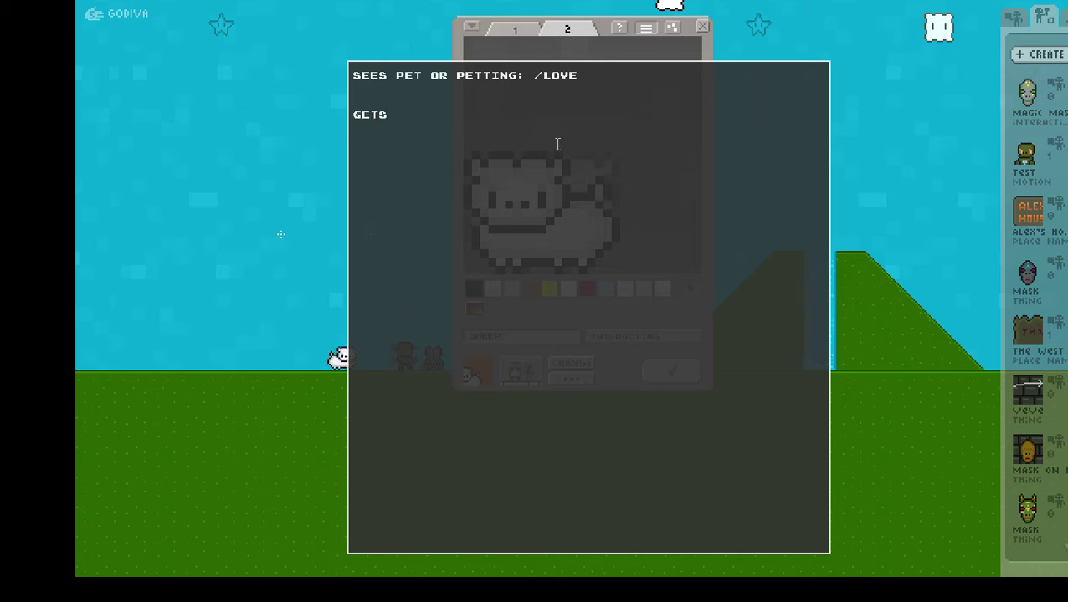
type("rop: /gives")
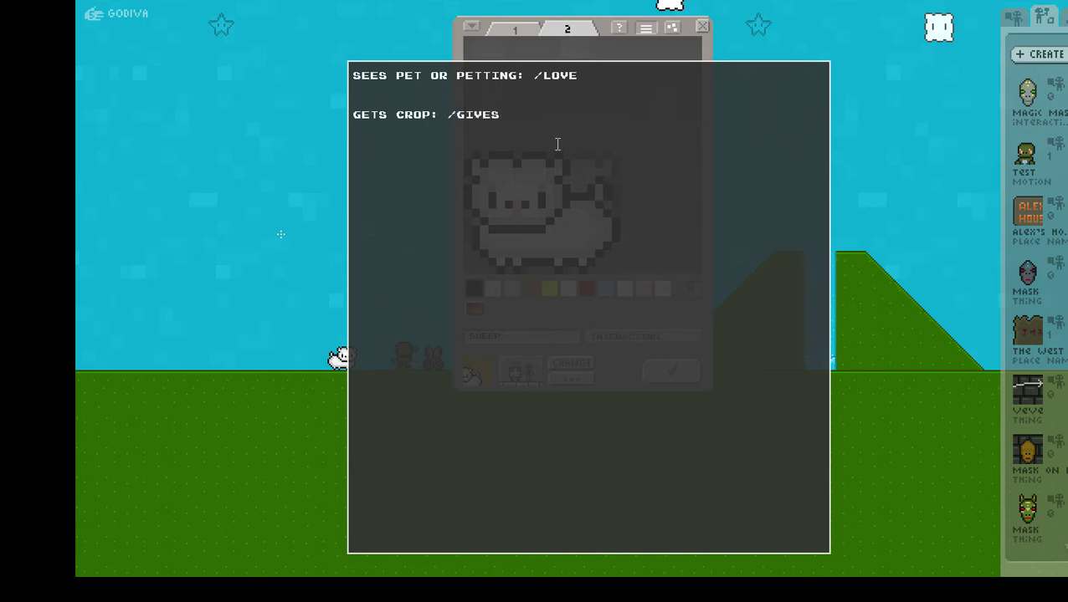
type(" plop")
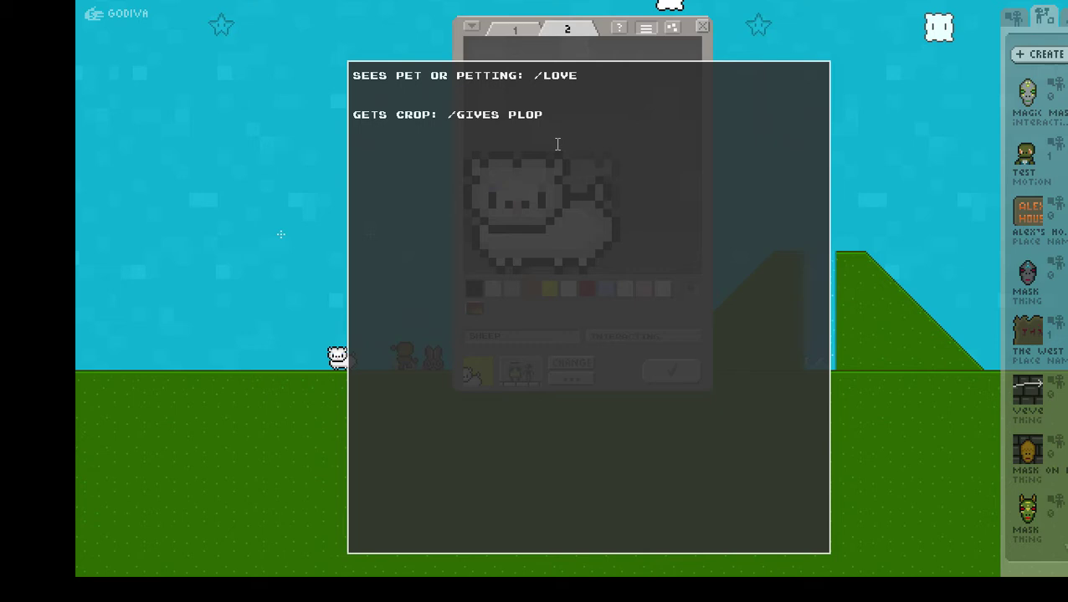
Add the interaction line "SEES NIBBLE OR NIBBLING: /GIVES MEAT" and close the sheep's text
key("Return")
key("Return")
type("sees nibble or ni")
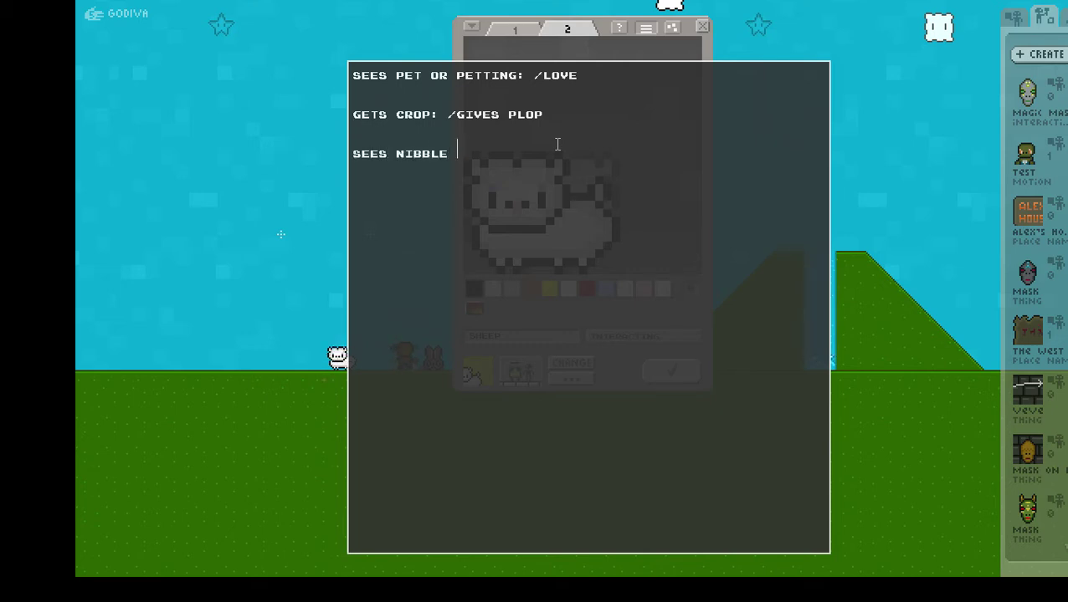
type("bbling: /gives meat")
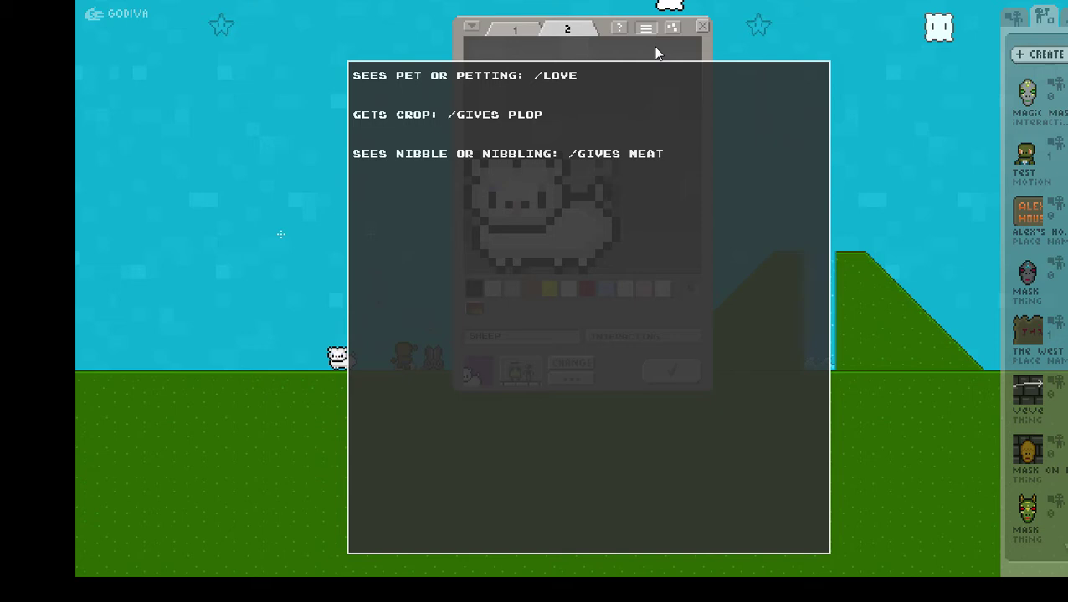
left_click(645, 26)
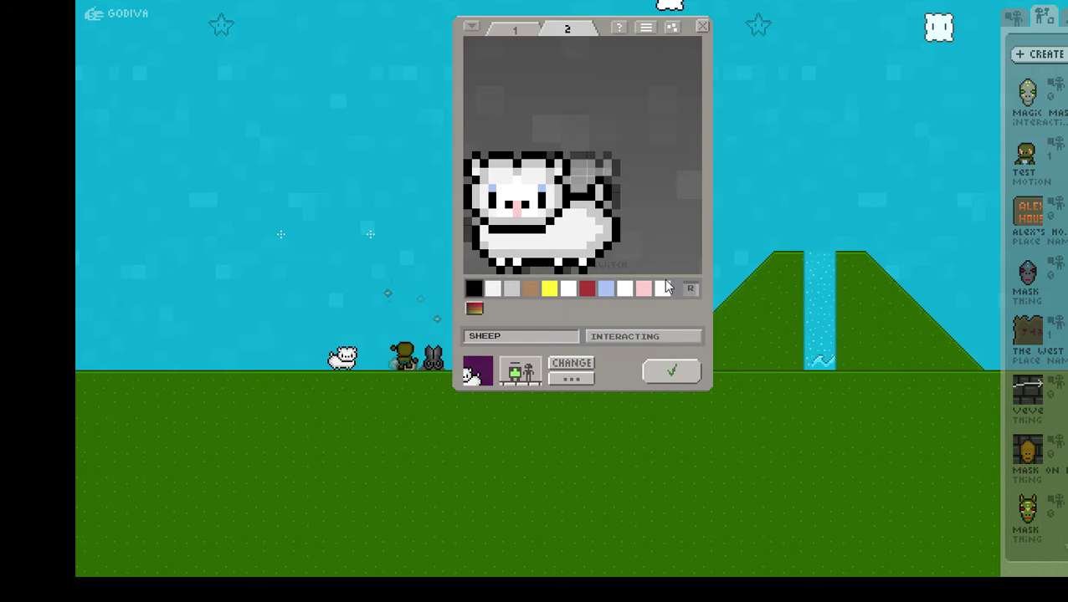
Save the sheep creation and place it on the grass between the scissors and the waterfall hill
left_click(674, 376)
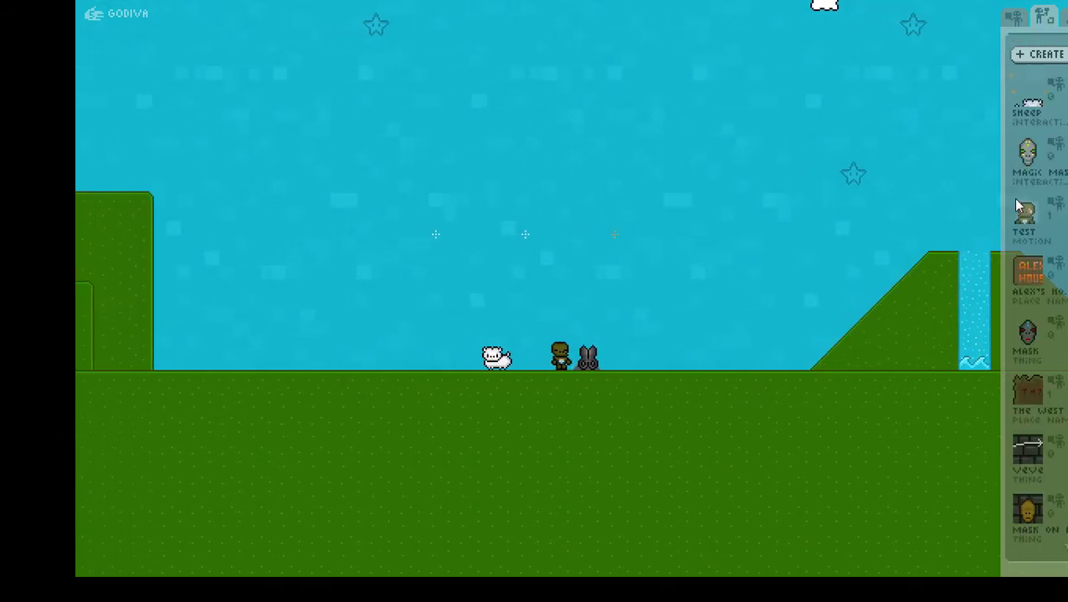
left_click_drag(1056, 102, 708, 353)
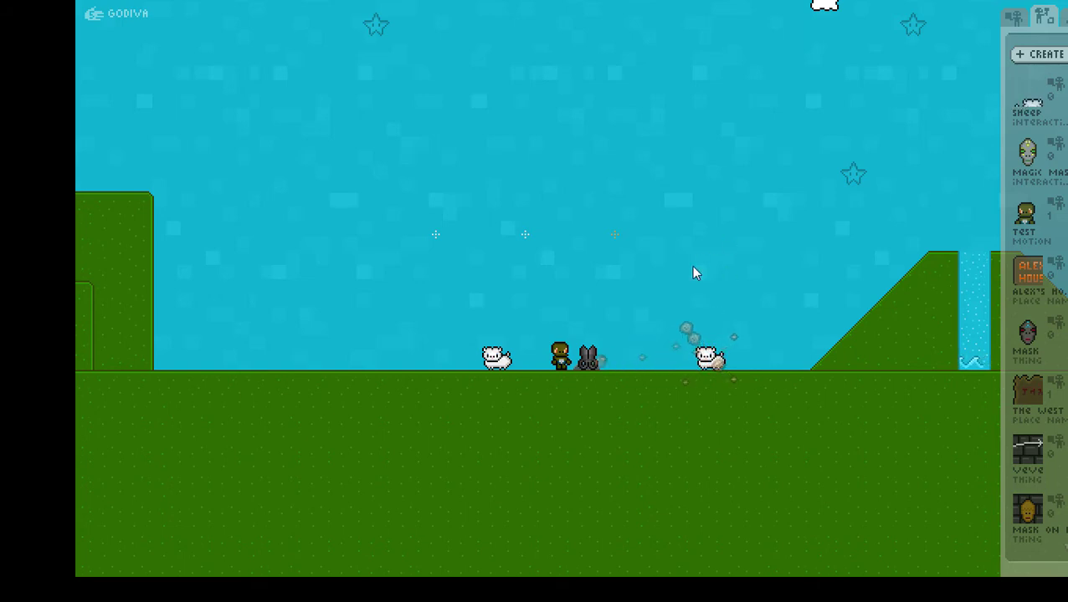
Walk the character over to the newly placed sheep and stand beside it
key("Right")
key("Left")
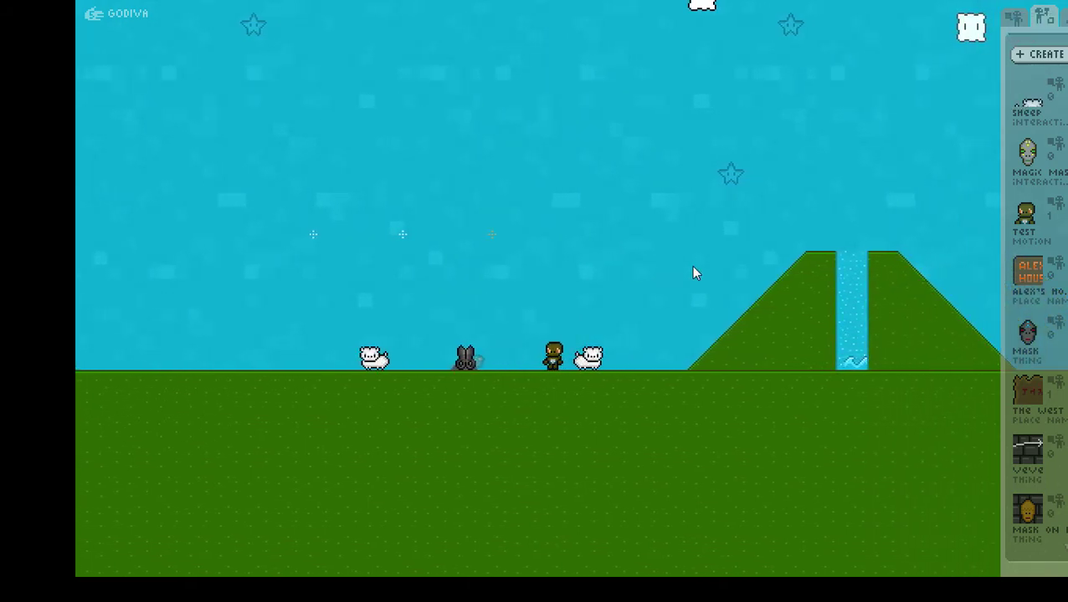
key("Right")
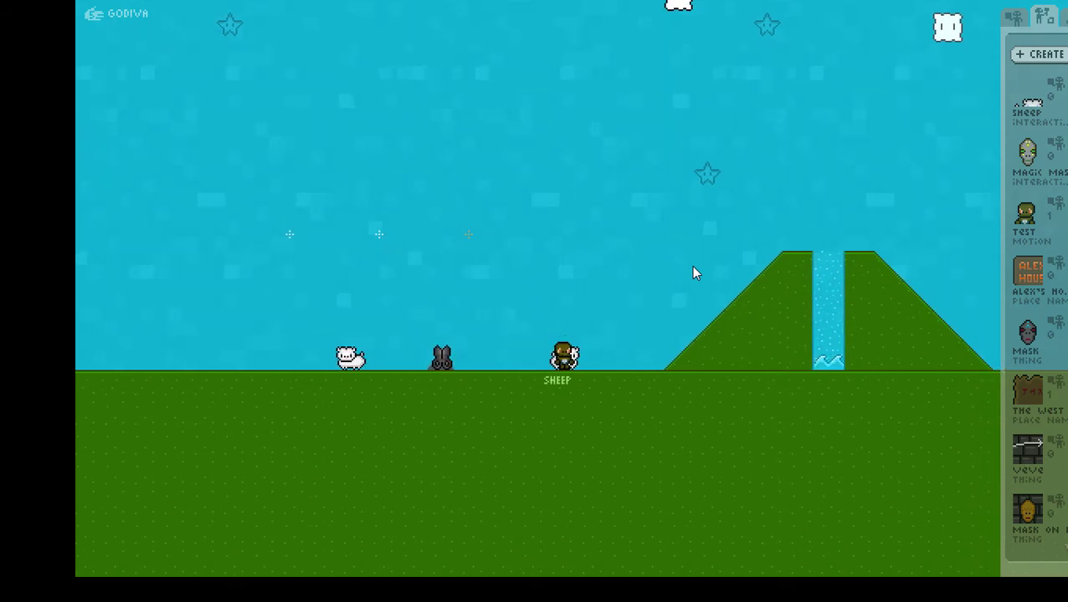
key("Left")
Create an interaction motion for the sheep and redraw frame 2 so that its eyes are closed
left_click(1053, 94)
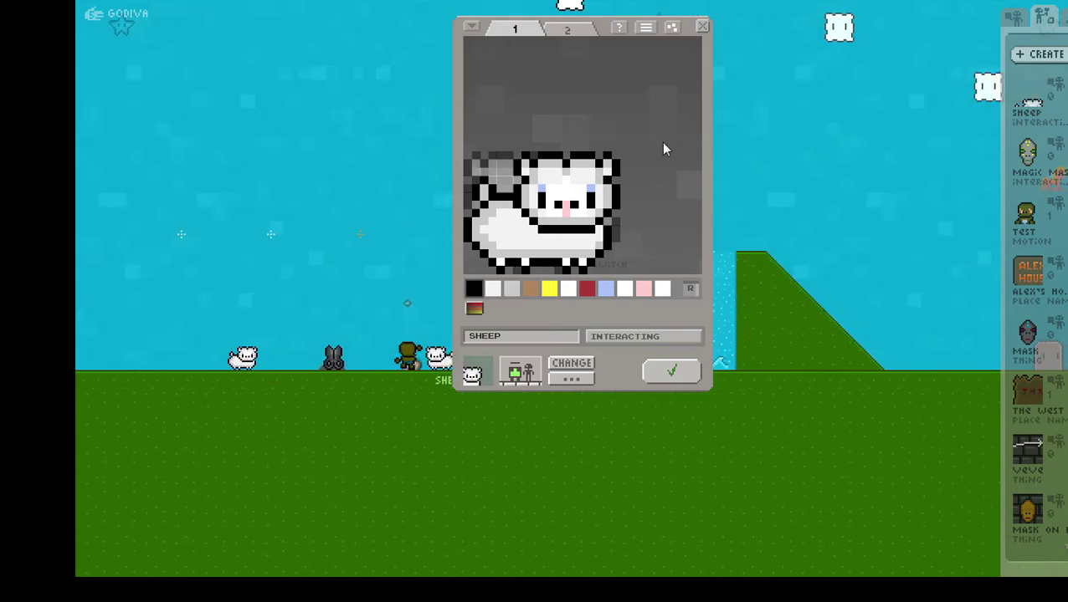
left_click(562, 380)
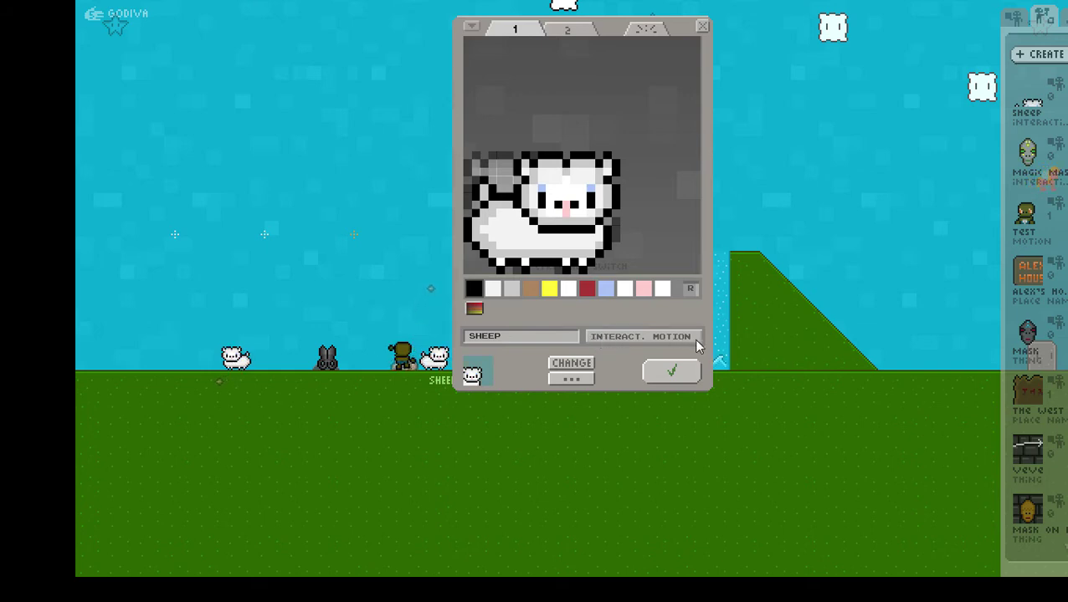
left_click(568, 29)
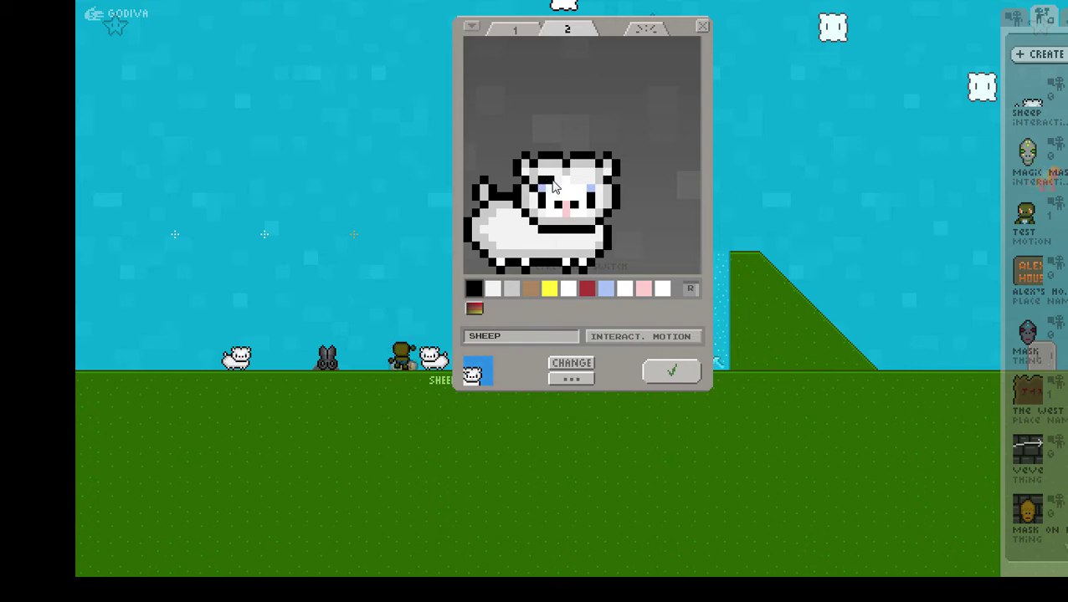
right_click(600, 188)
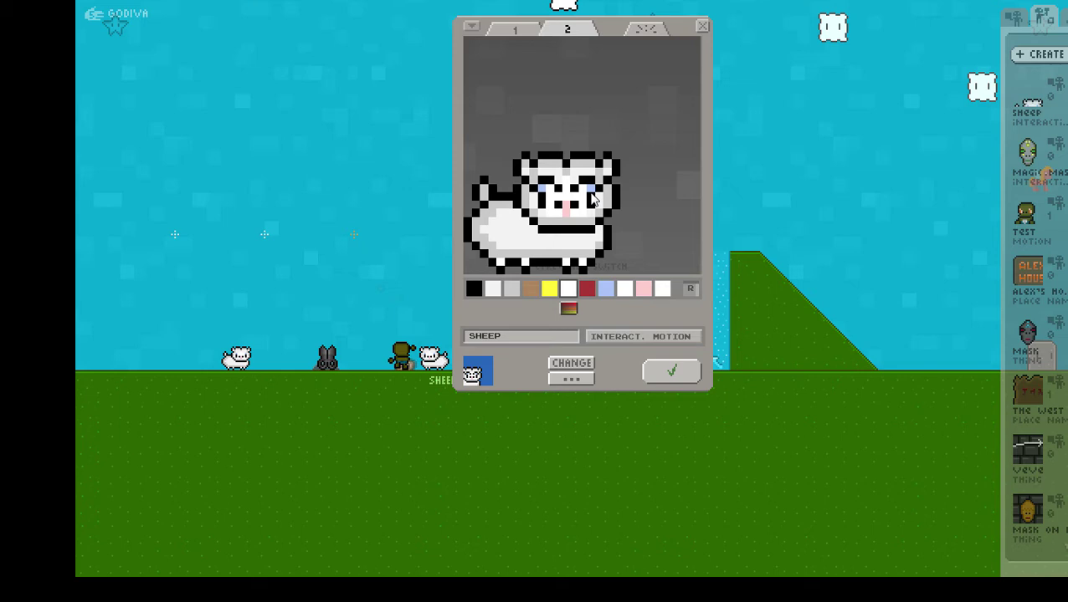
left_click_drag(591, 188, 590, 204)
left_click(541, 188)
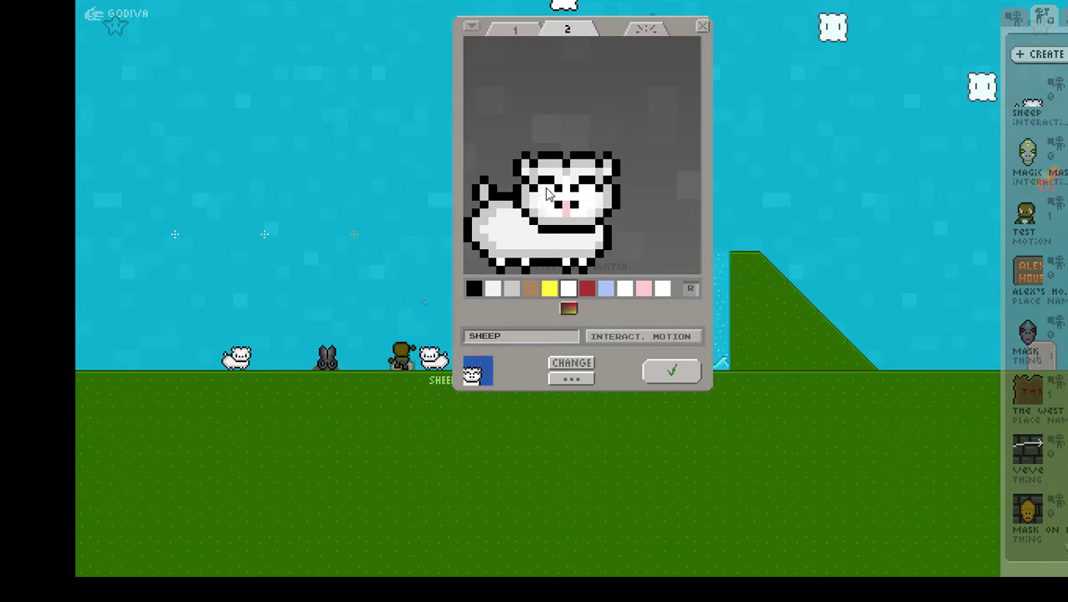
Draw a tiny red heart of three pixels above the sheep in the motion's Emit frame
left_click(650, 31)
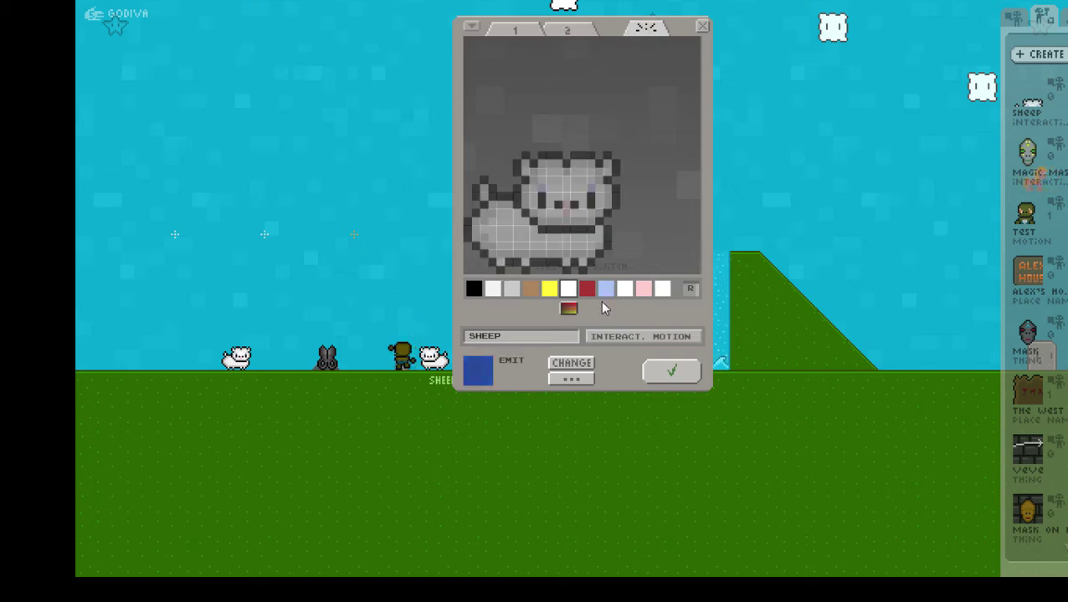
left_click(472, 290)
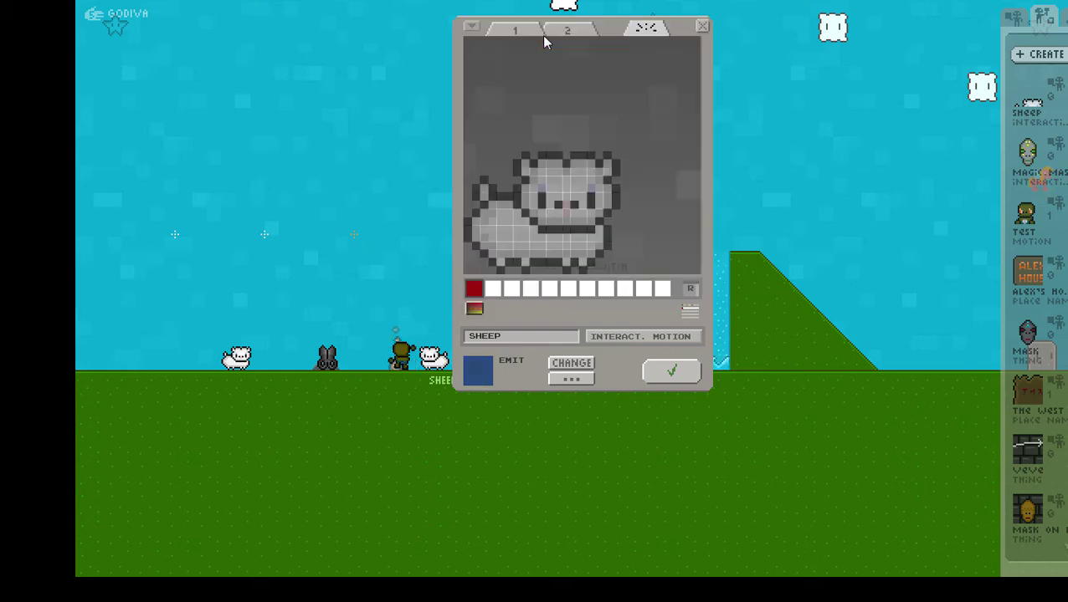
left_click(525, 123)
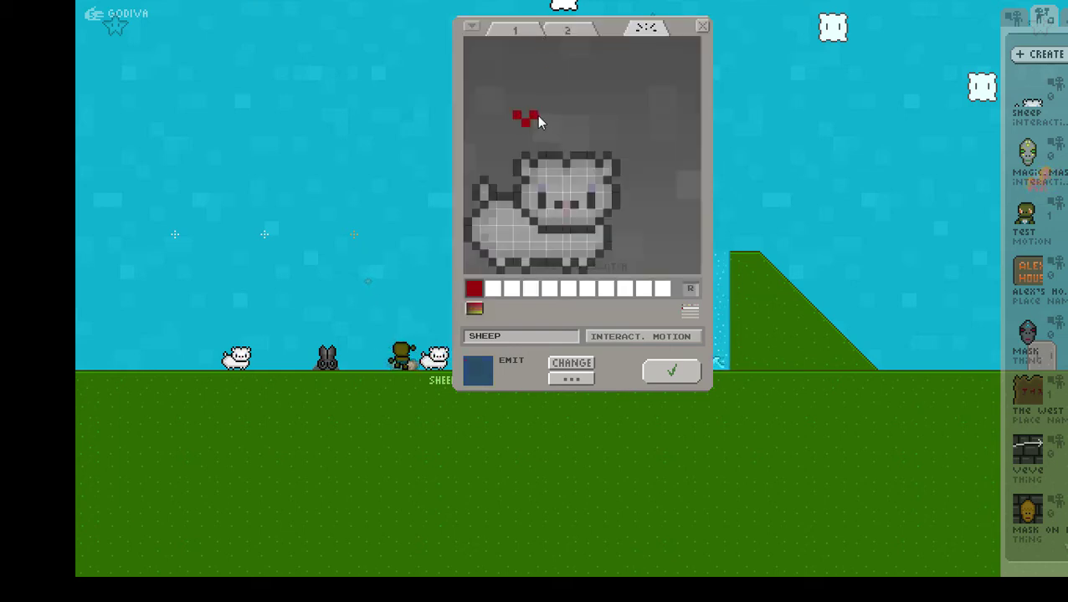
Extend the red pixels above the sheep into a filled heart about seven pixels wide in the Emit frame
left_click(548, 123)
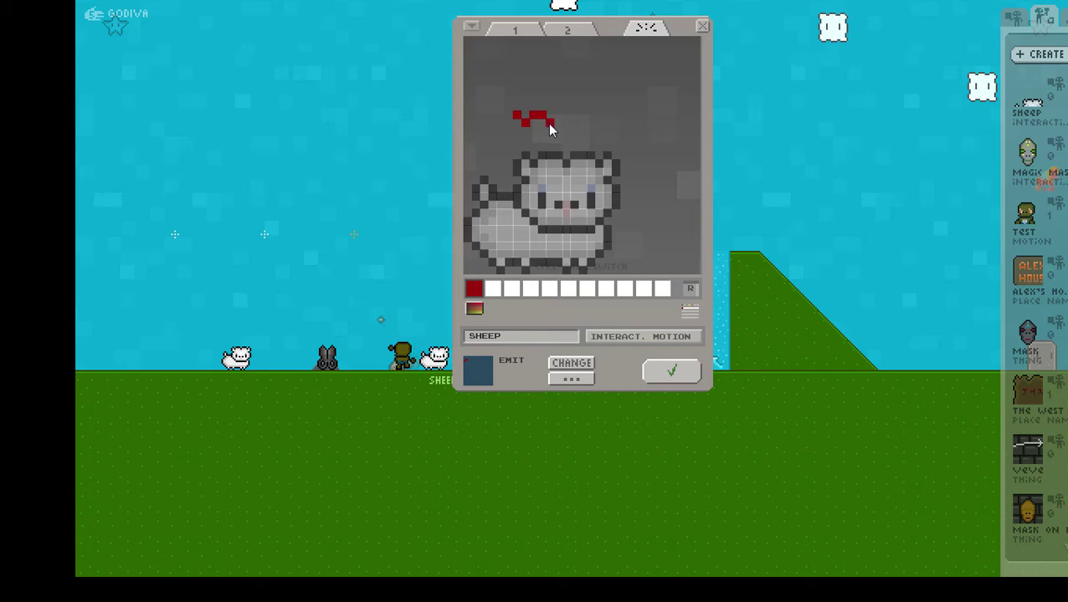
left_click(502, 123)
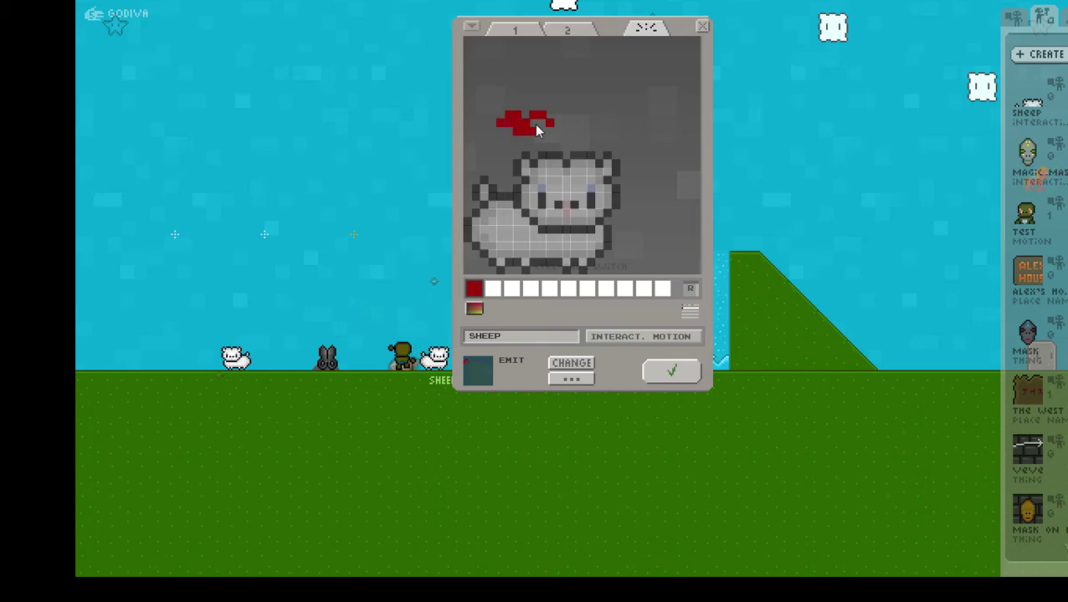
left_click_drag(506, 129, 533, 136)
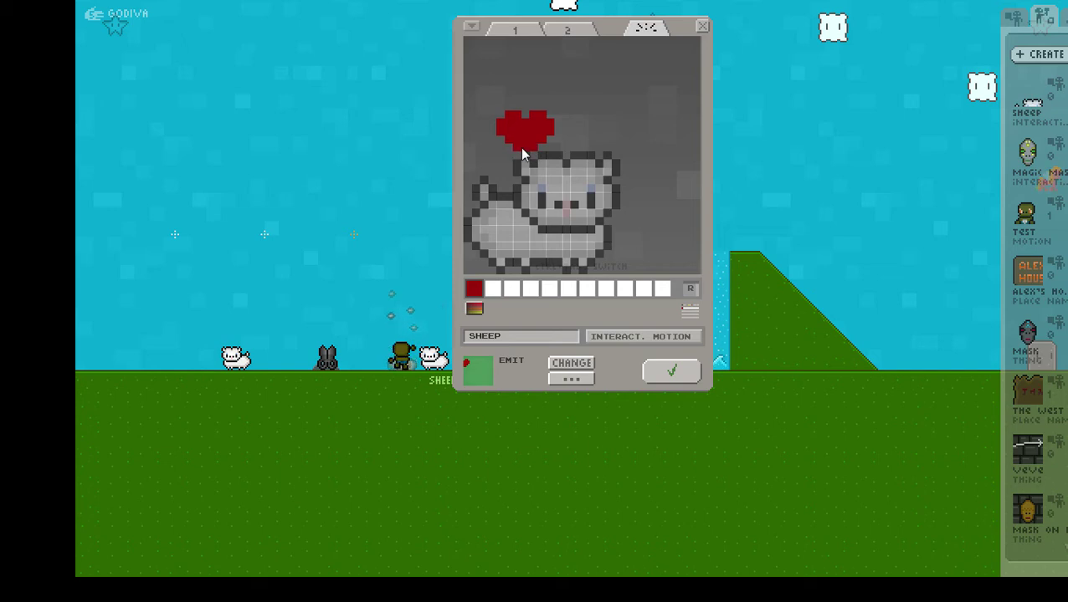
Add a brighter and a darker red to the palette and shade the heart's edges and centre with them
left_click(473, 289)
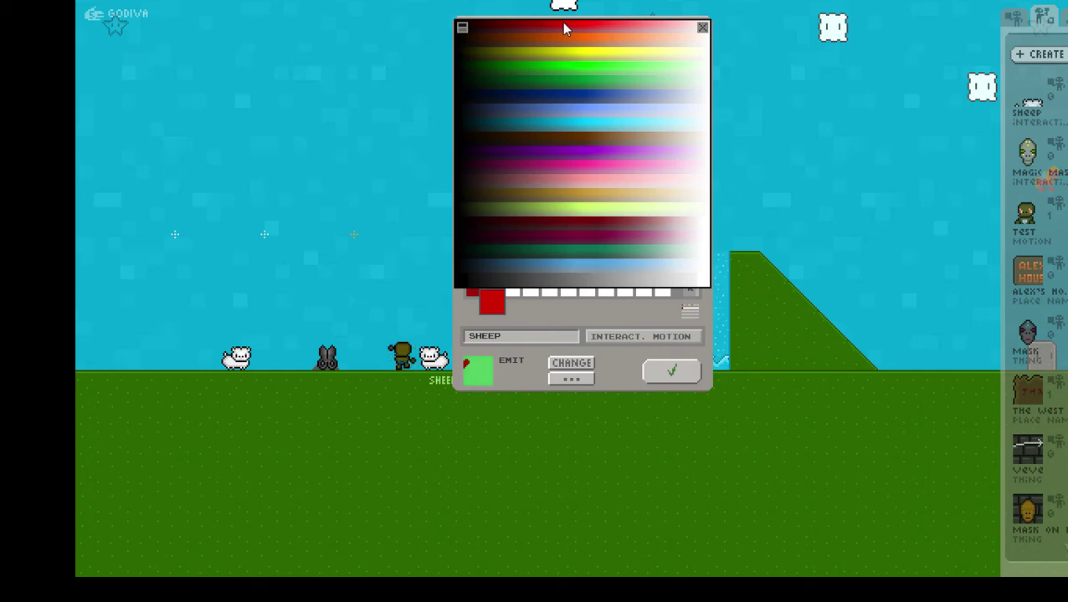
left_click(565, 29)
left_click(516, 289)
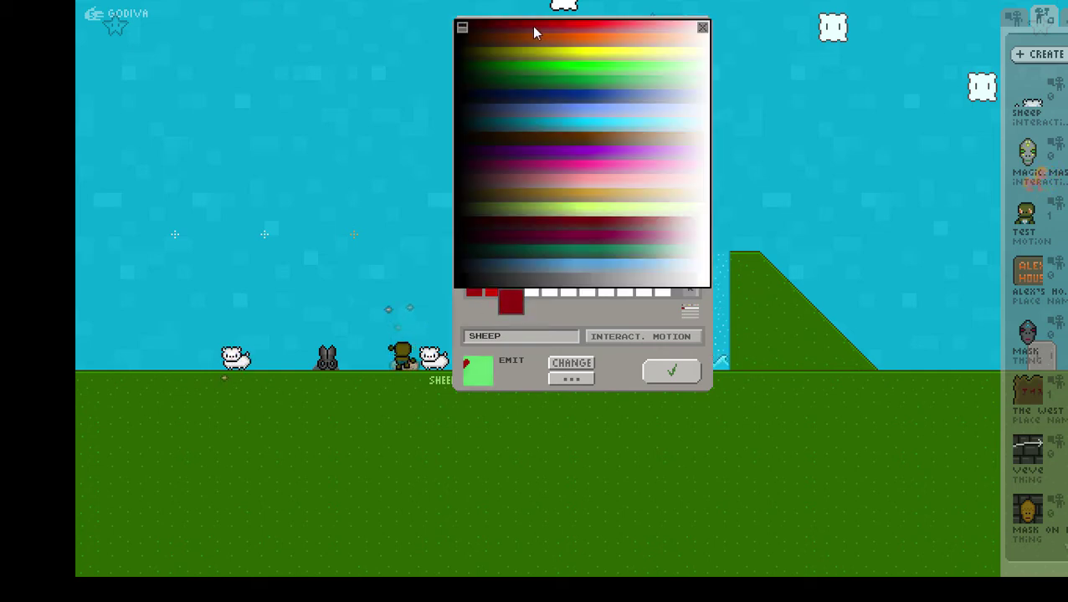
left_click(534, 32)
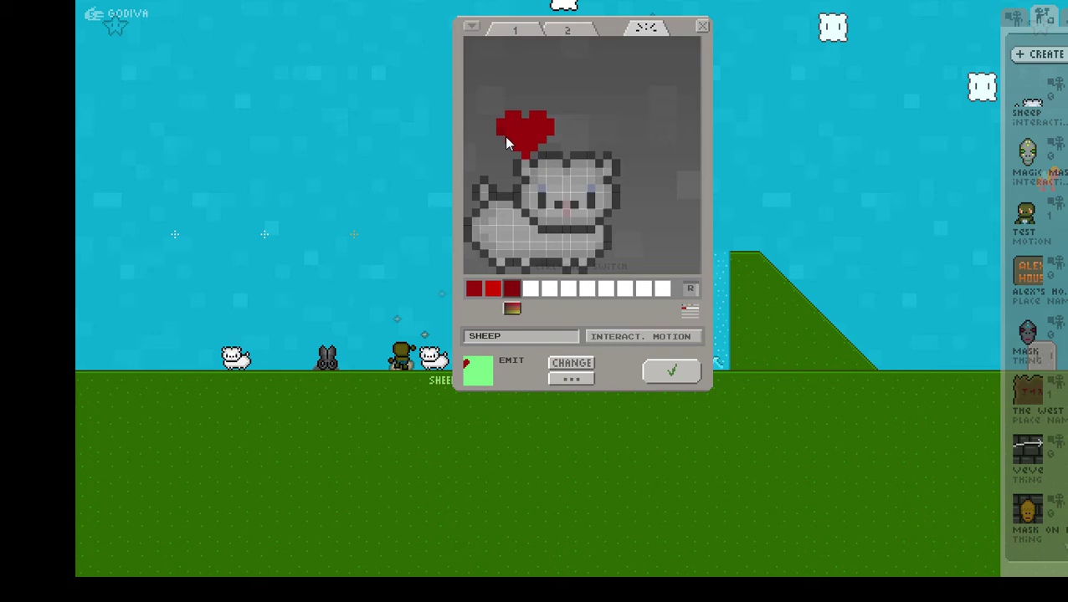
left_click(494, 290)
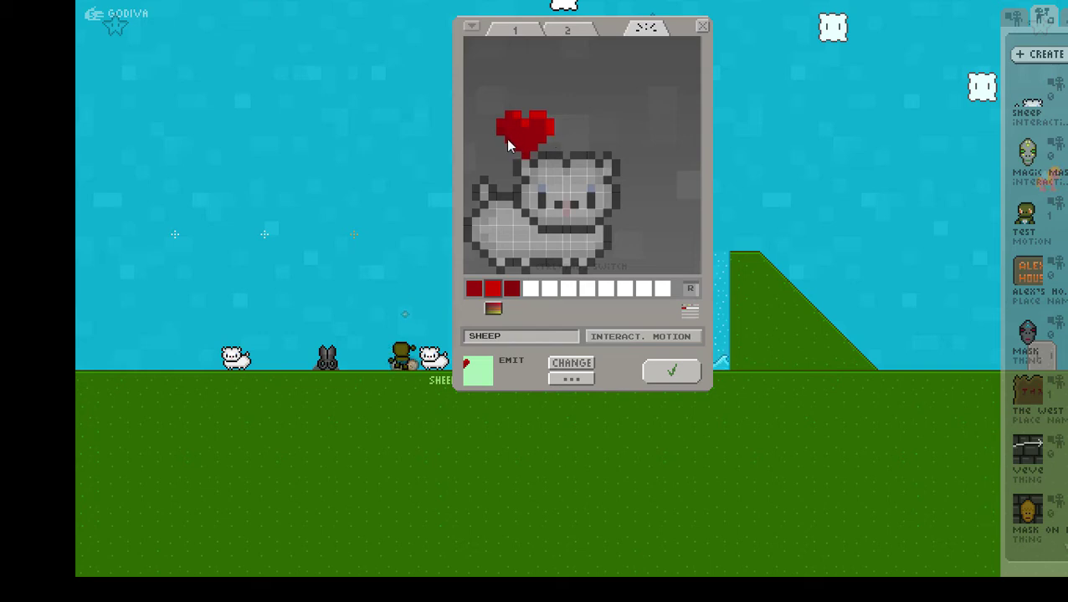
right_click(511, 123)
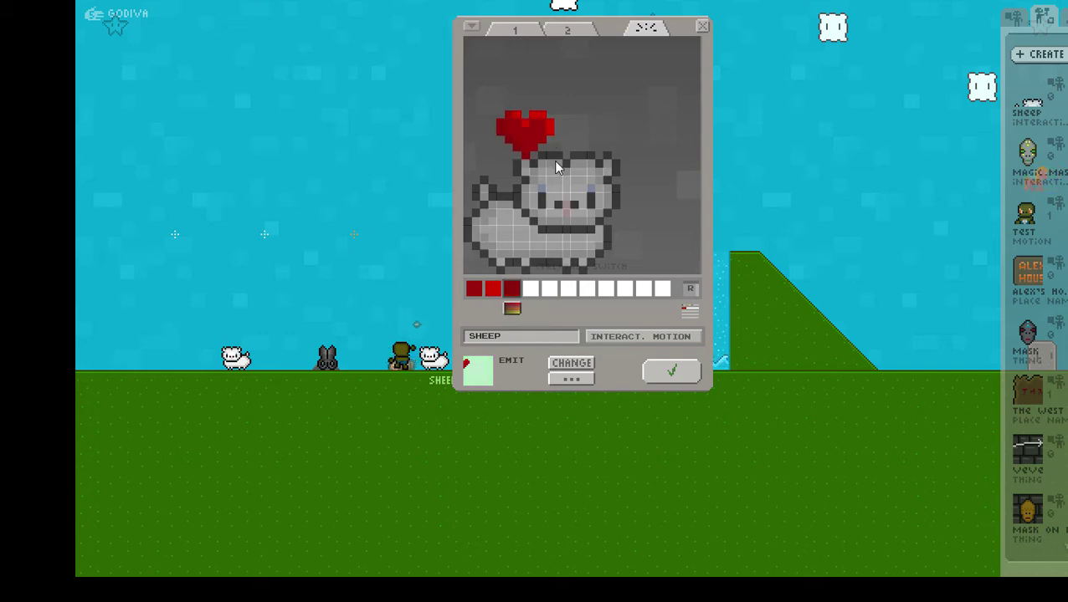
right_click(549, 134)
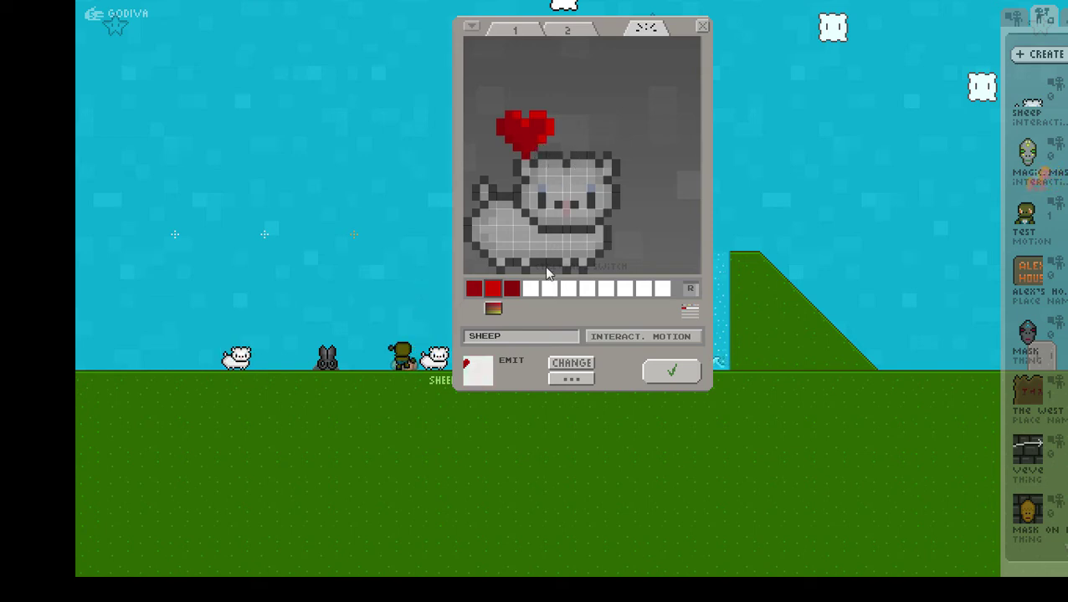
Enable the Stops and Zig Zag options for the interaction motion and save it
left_click(574, 380)
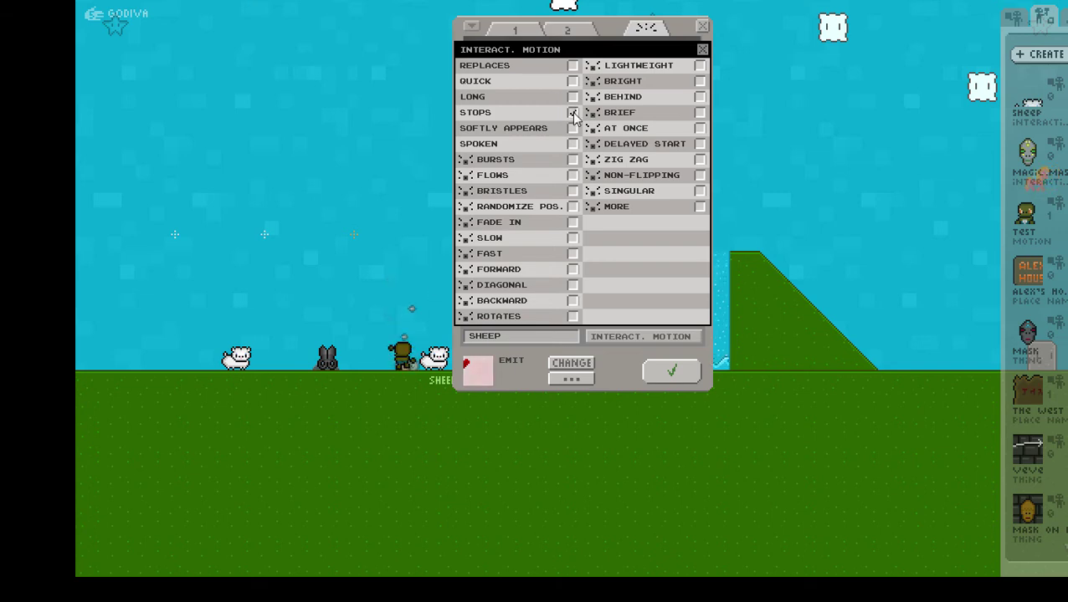
left_click(573, 114)
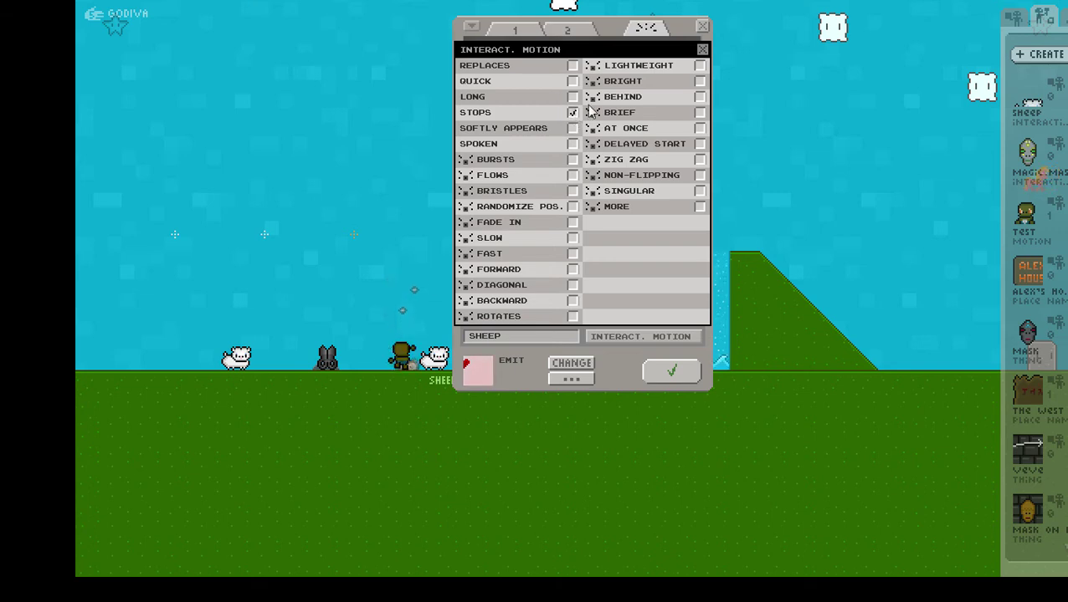
left_click(700, 160)
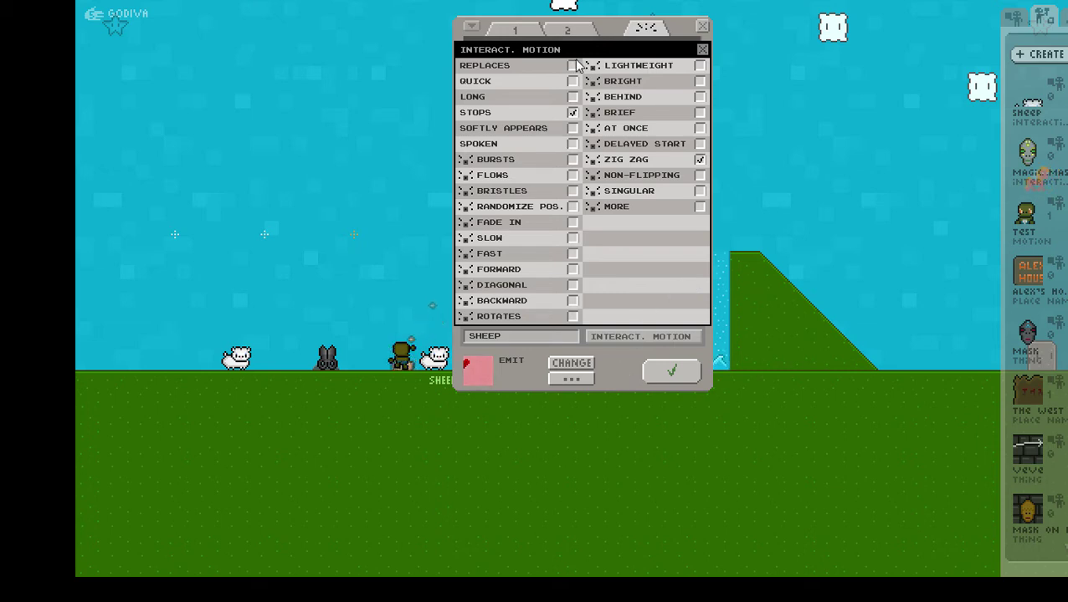
left_click(622, 362)
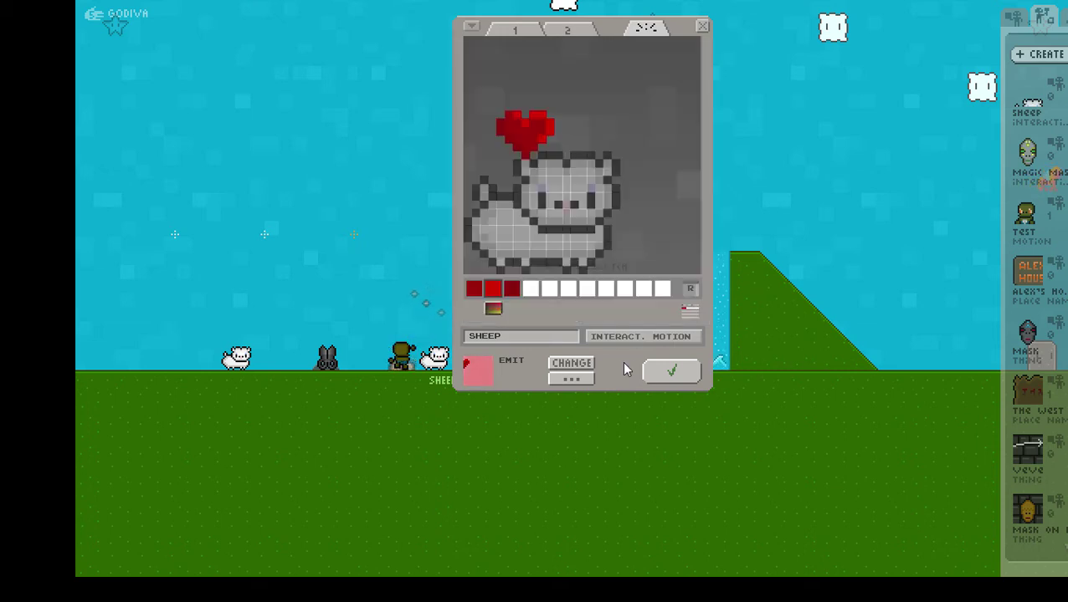
left_click(685, 378)
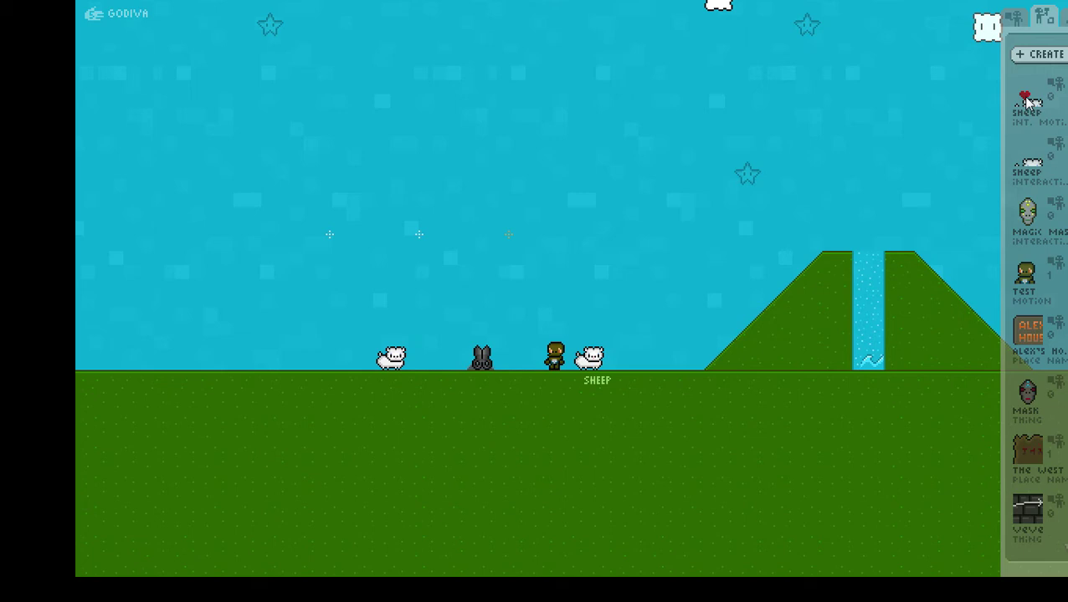
Attach the Sheep interaction motion to a copy of the interacting sheep and save it
left_click_drag(1027, 176, 964, 52)
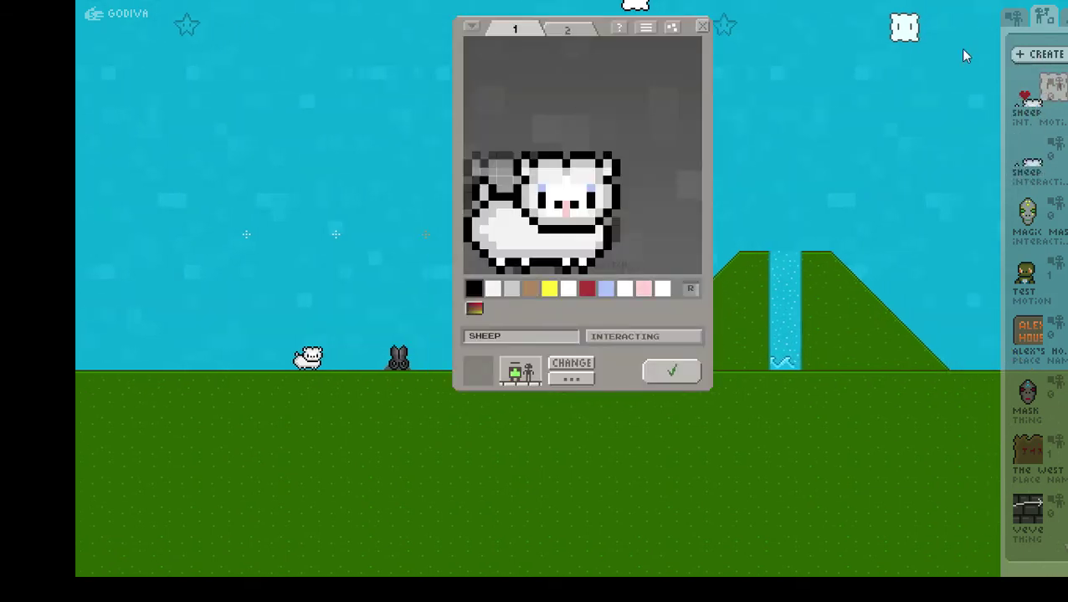
left_click(672, 29)
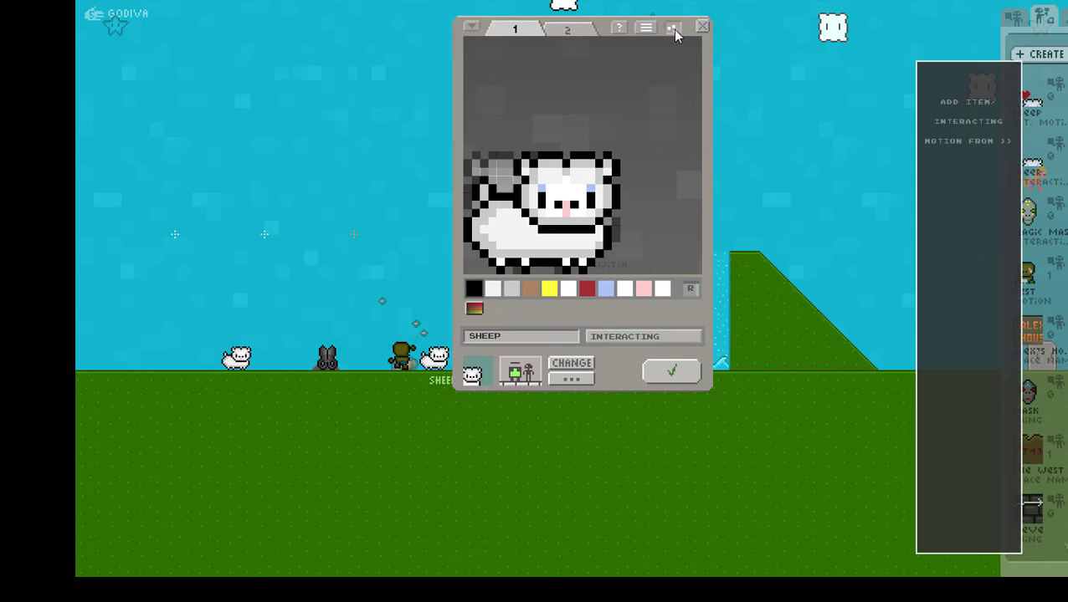
left_click(1031, 99)
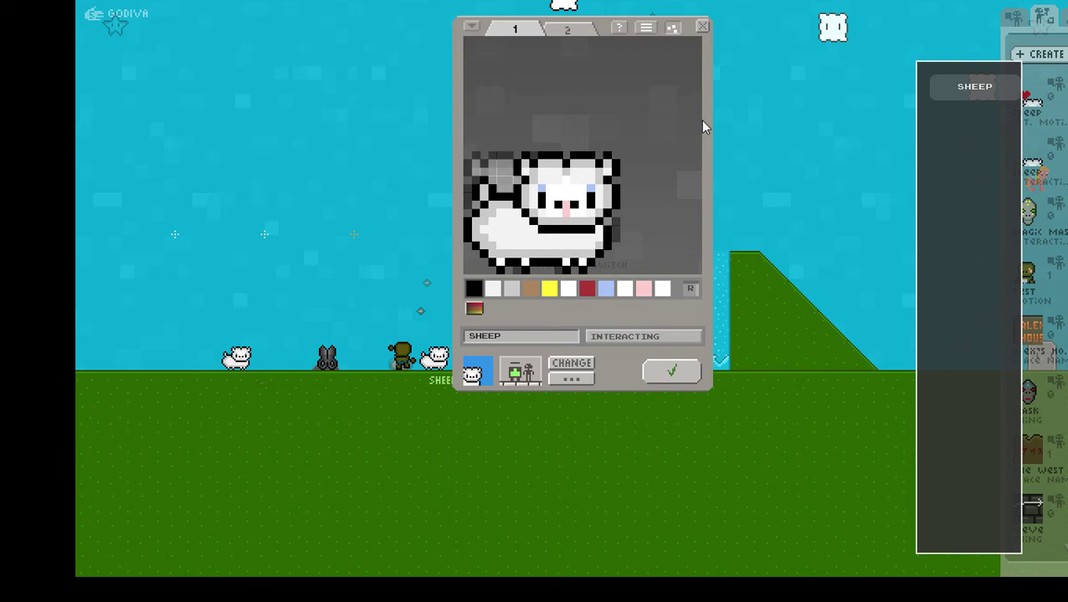
left_click(673, 374)
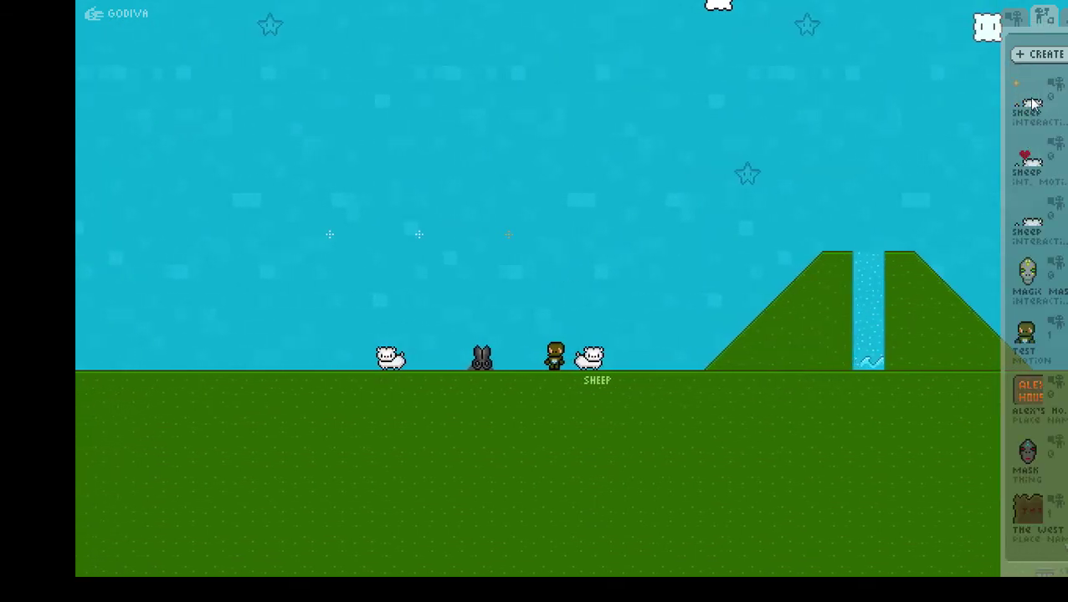
Save a copy of the heart-emitting motion under the name Love and delete the old motion named Sheep
left_click(1040, 53)
left_click(530, 336)
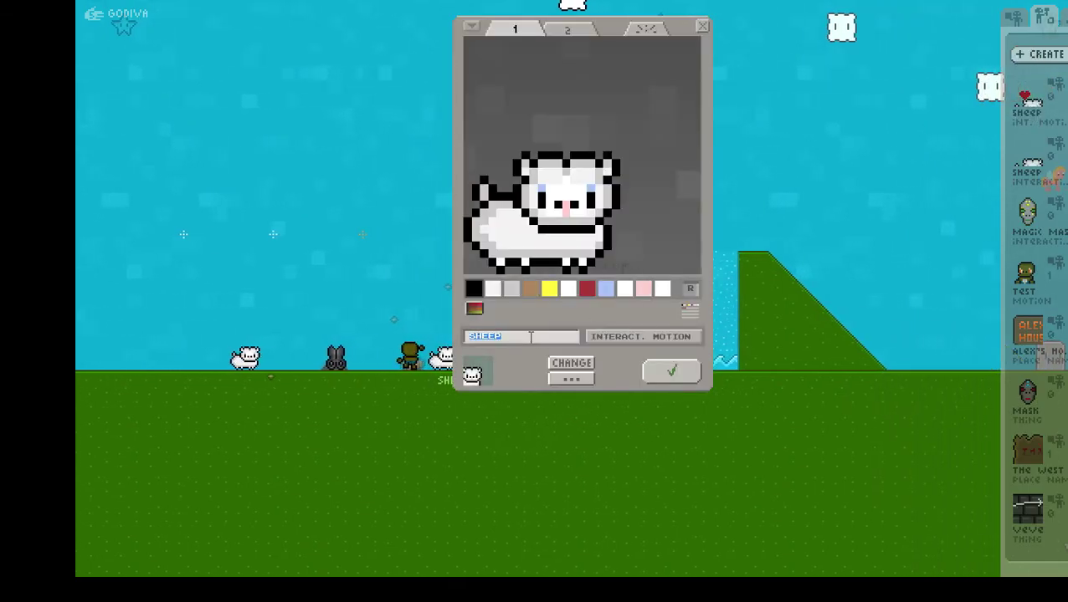
type("loVE")
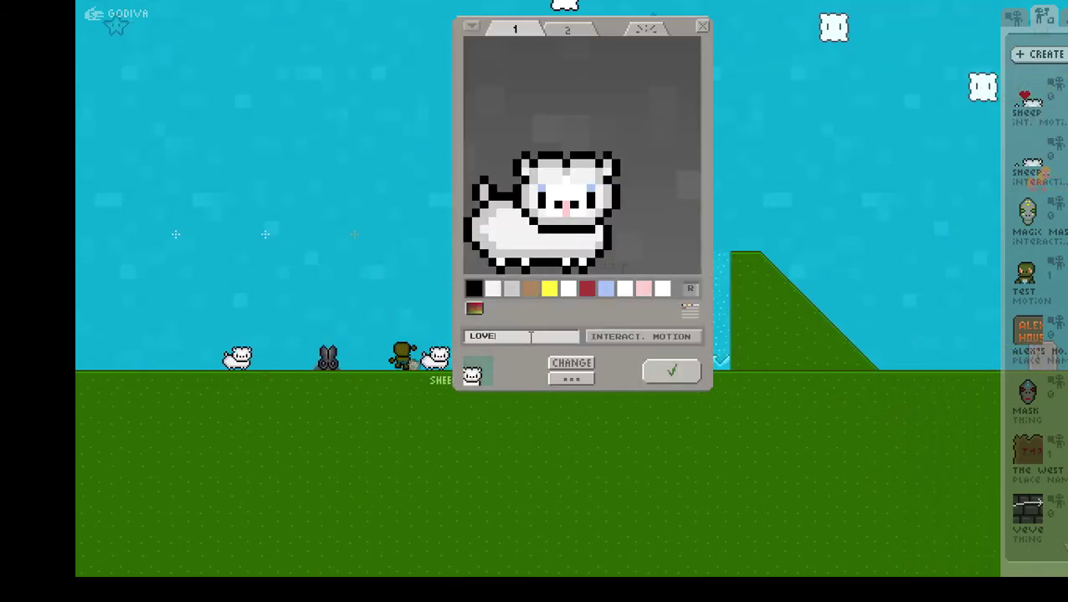
left_click(676, 372)
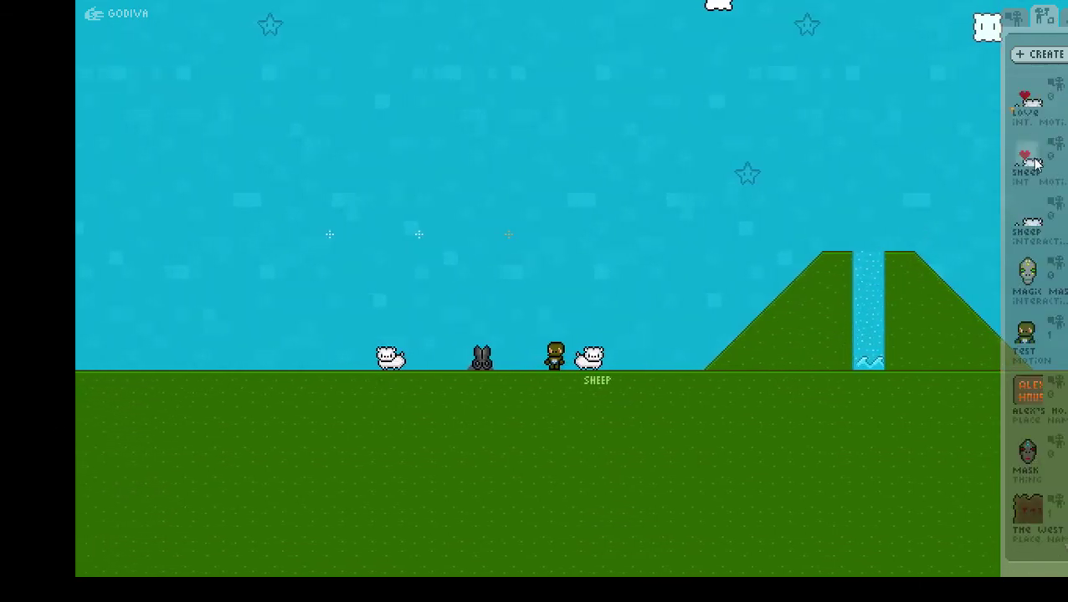
key("Delete")
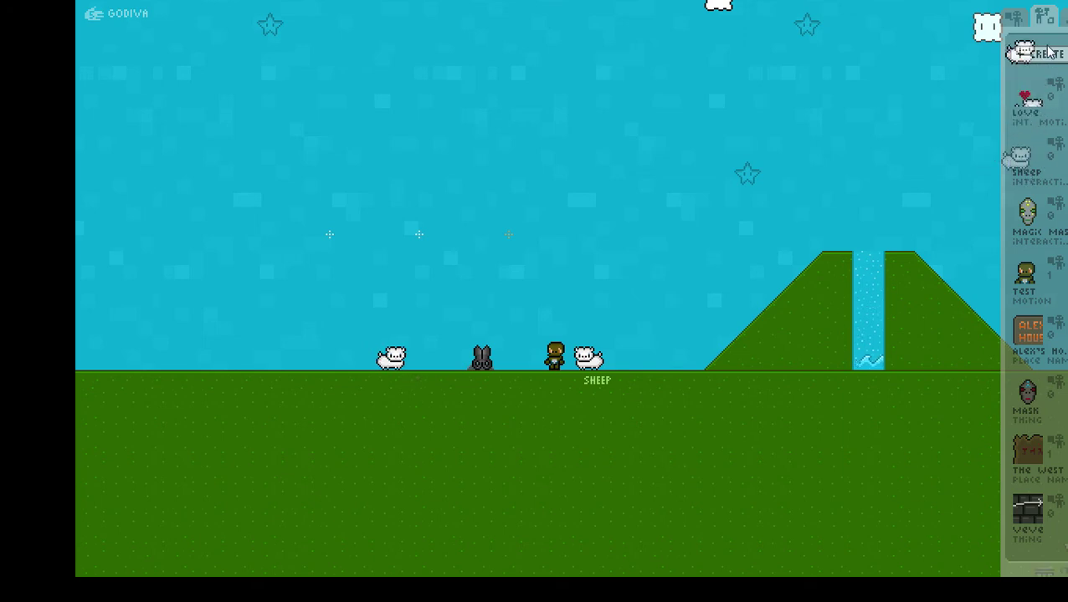
Attach the Love motion to a copy of the interacting sheep and save this new version
left_click_drag(1036, 77, 1032, 53)
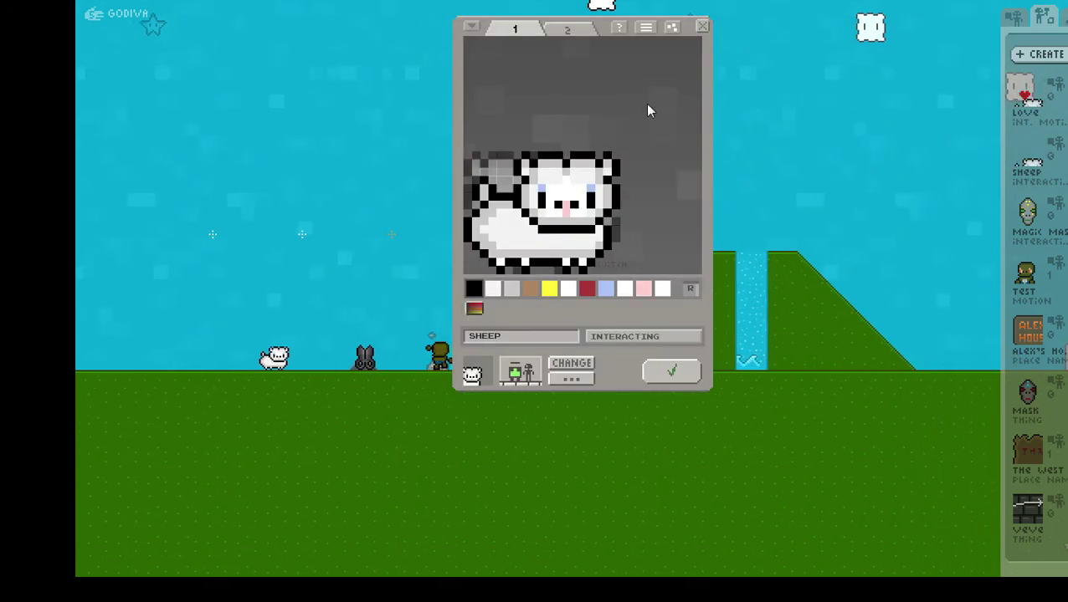
left_click(672, 28)
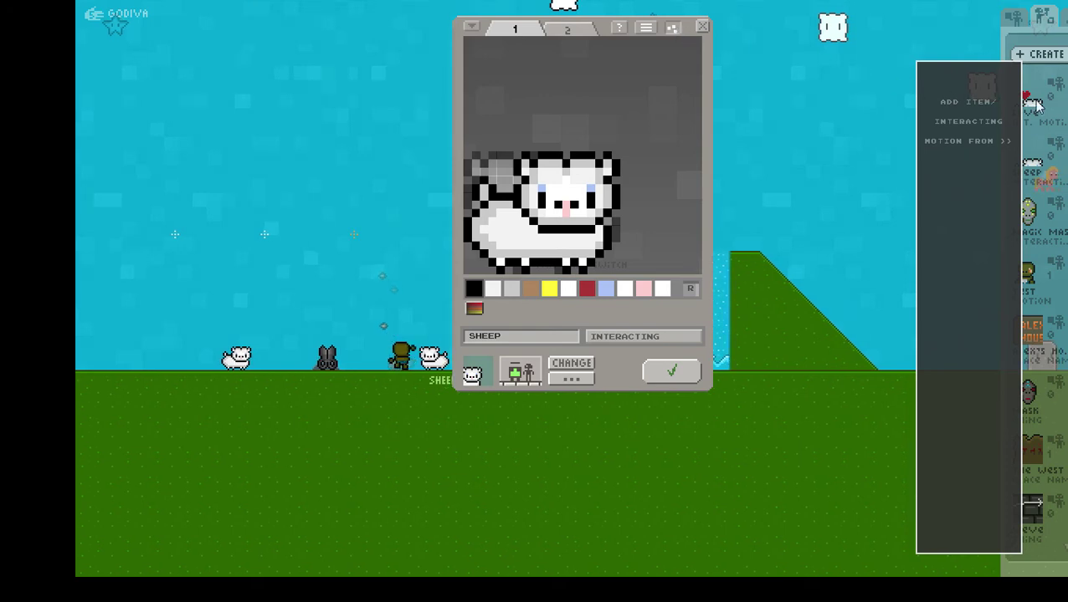
left_click(671, 371)
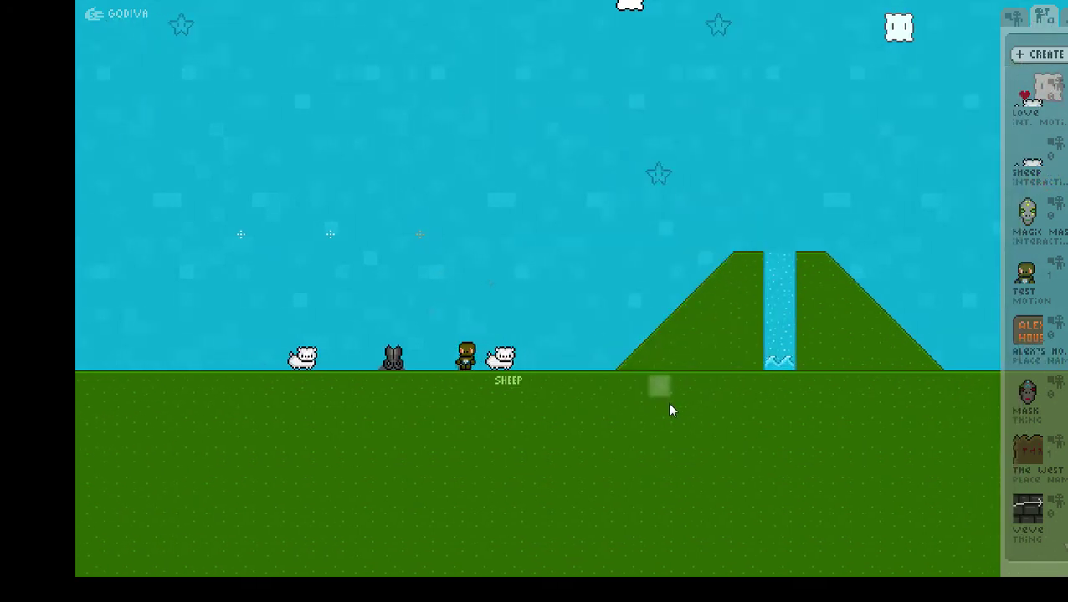
Remove the old sheep beside the character and place the new sheep version on the grass before the waterfall hill
left_click(598, 358)
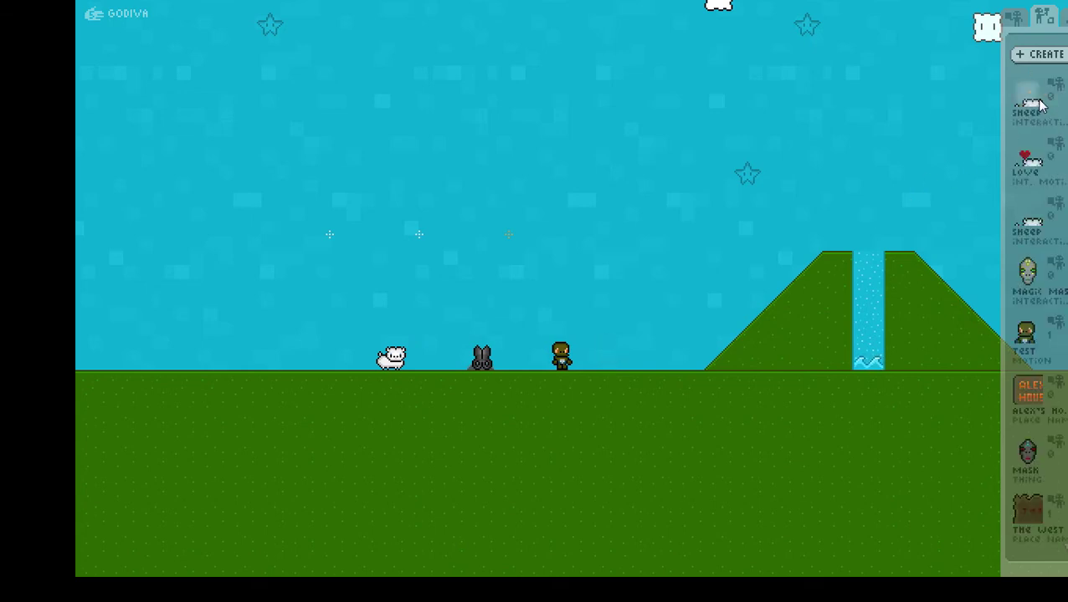
left_click_drag(762, 240, 627, 355)
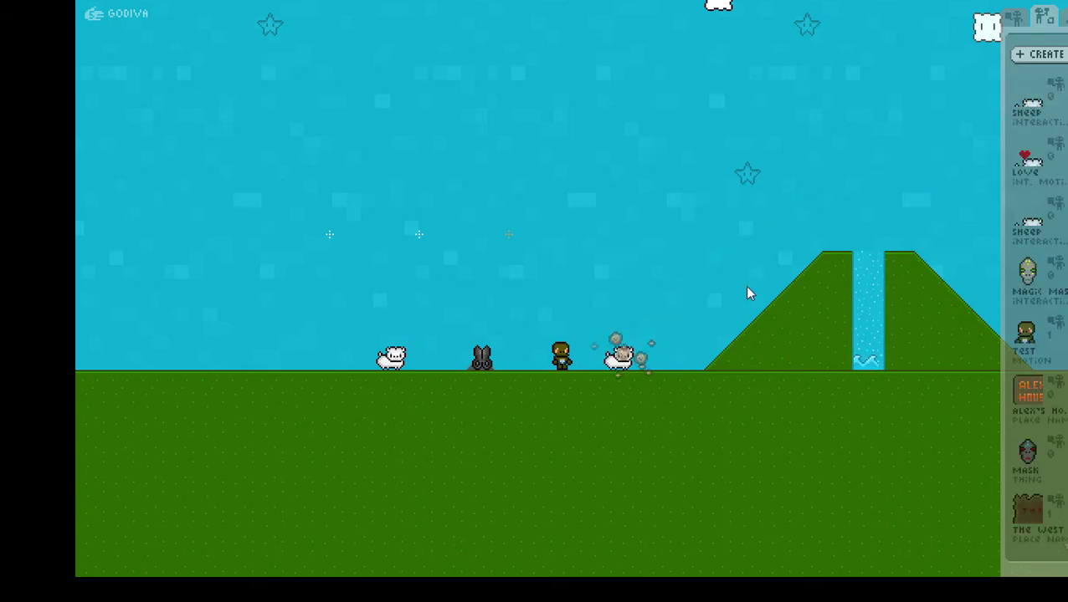
Test the sheep's Love motion by walking the character past it in both directions and interacting with it
key("Right")
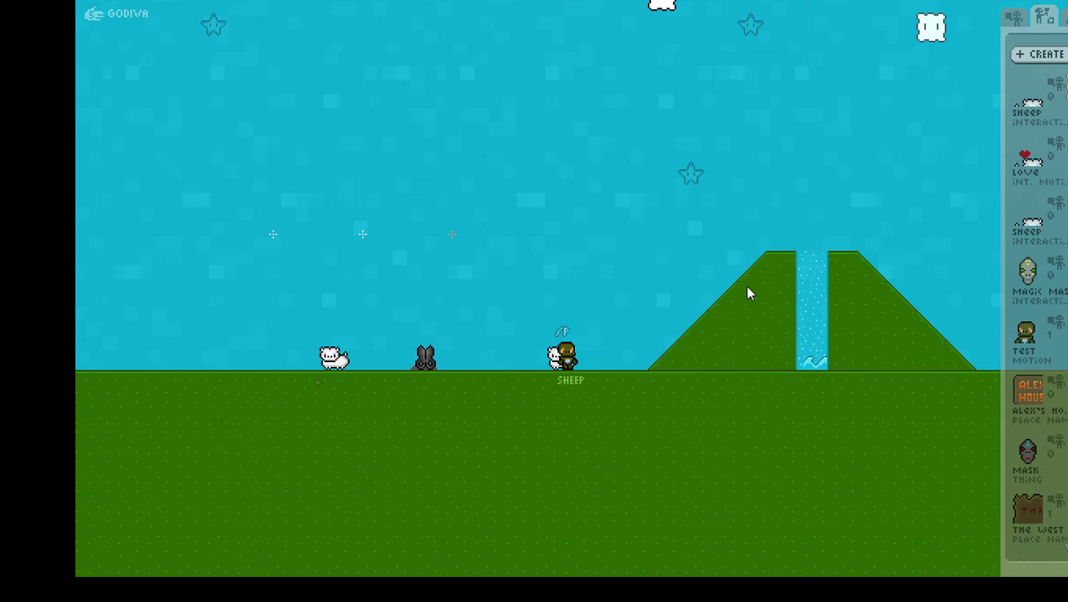
key("Right")
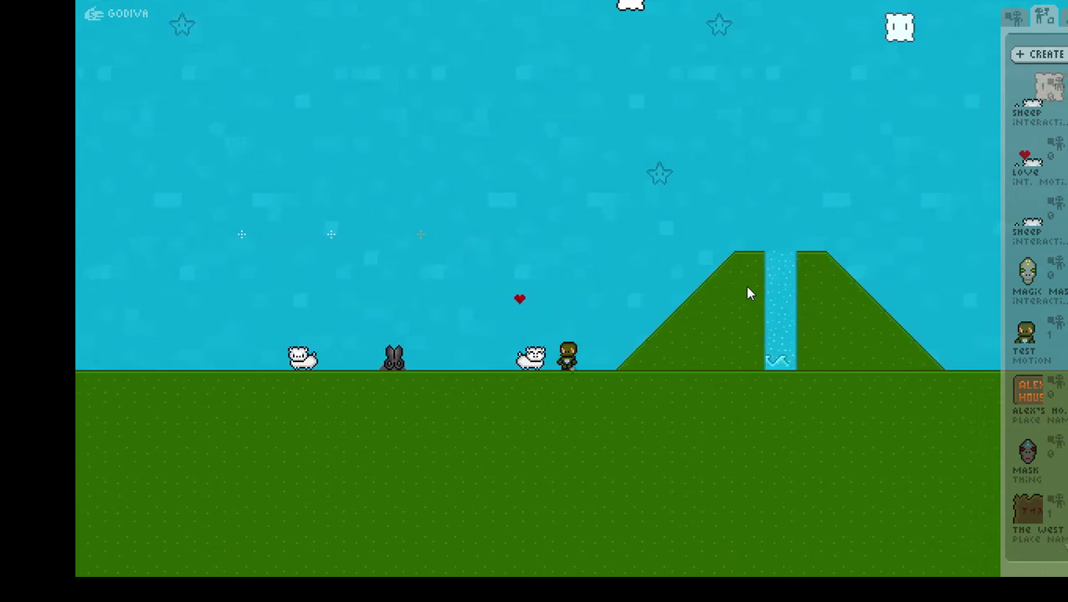
key("Left")
key("Right")
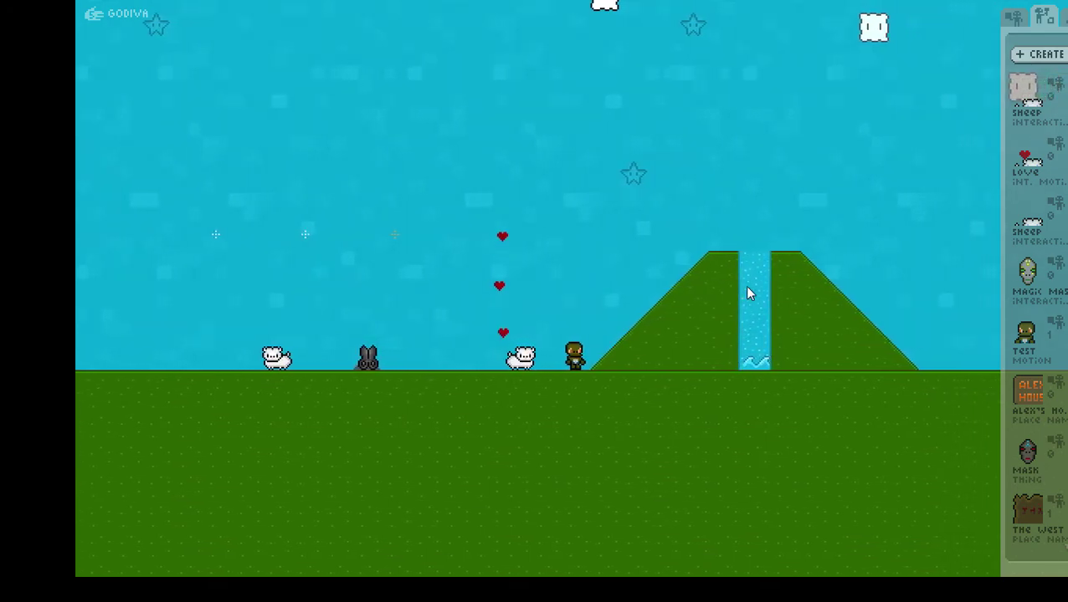
key("Left")
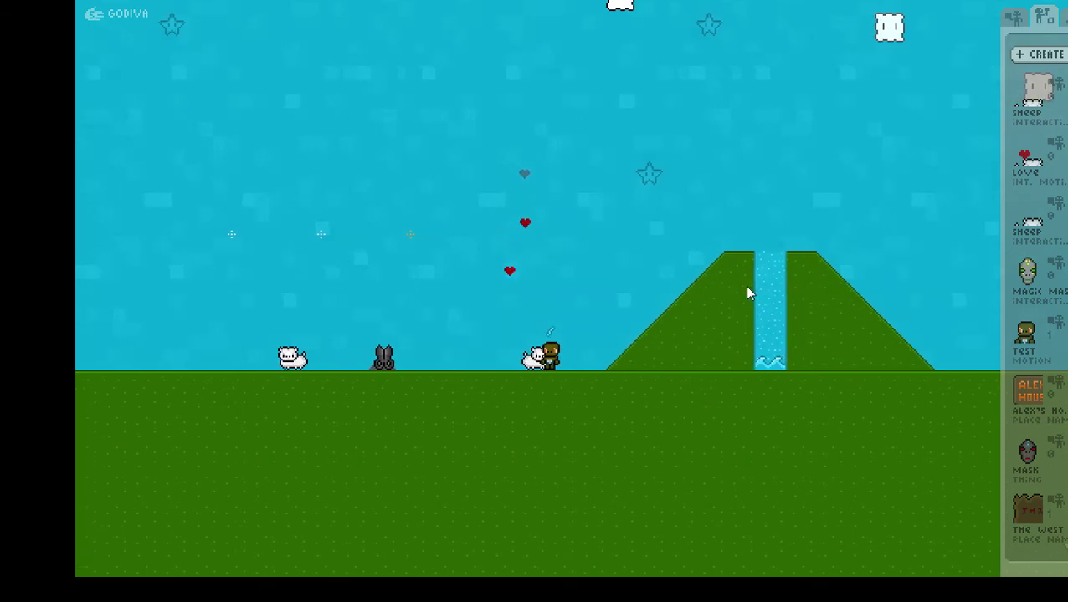
key("space")
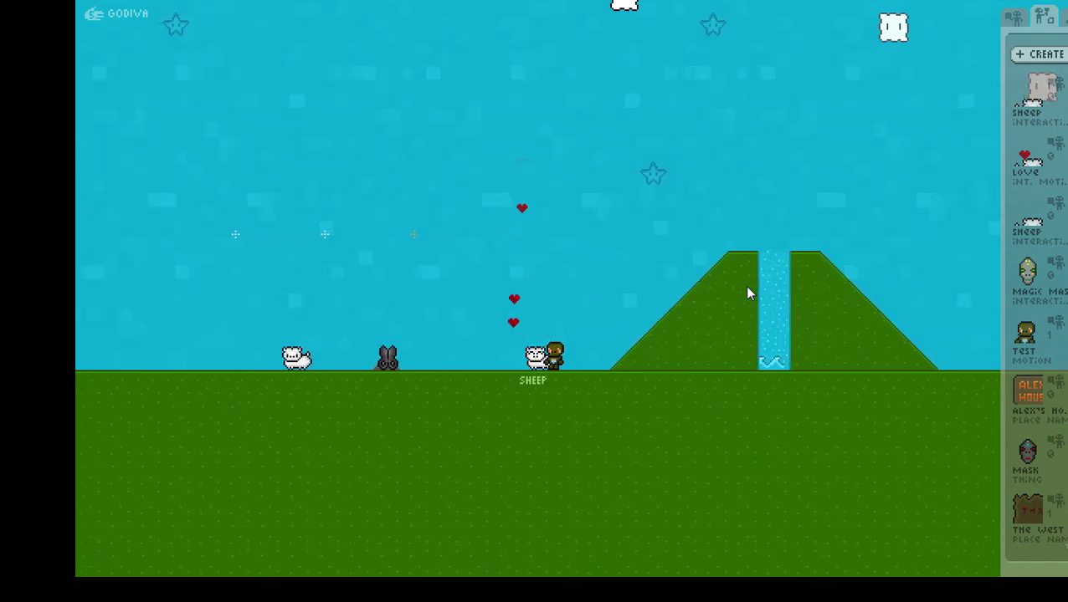
key("Right")
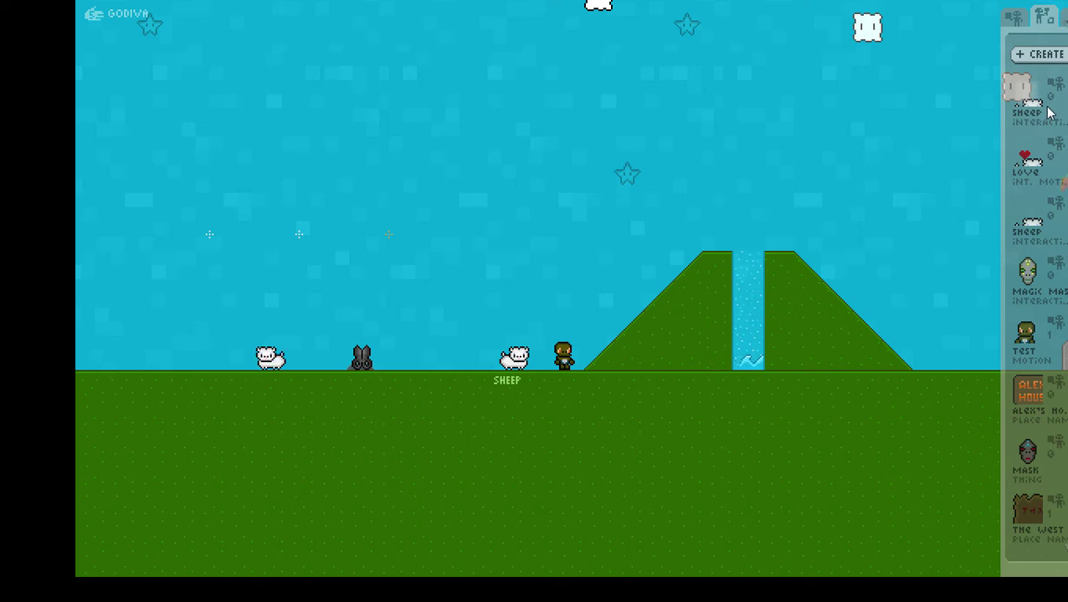
Start a new creation of type Item, name it Crop, and check its attribute options without enabling any
left_click(1042, 59)
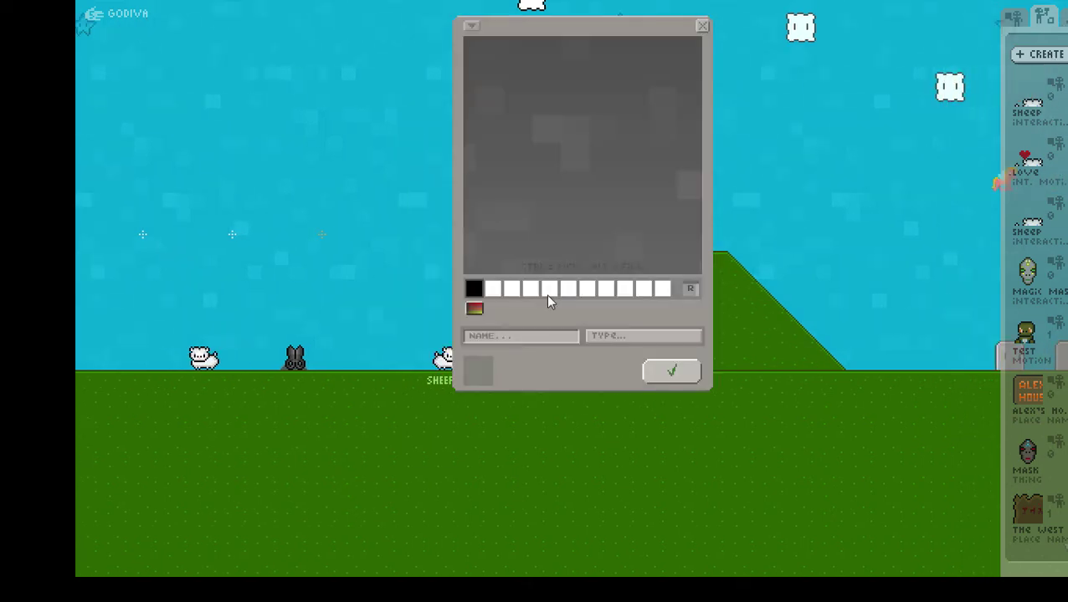
left_click(606, 338)
left_click(507, 154)
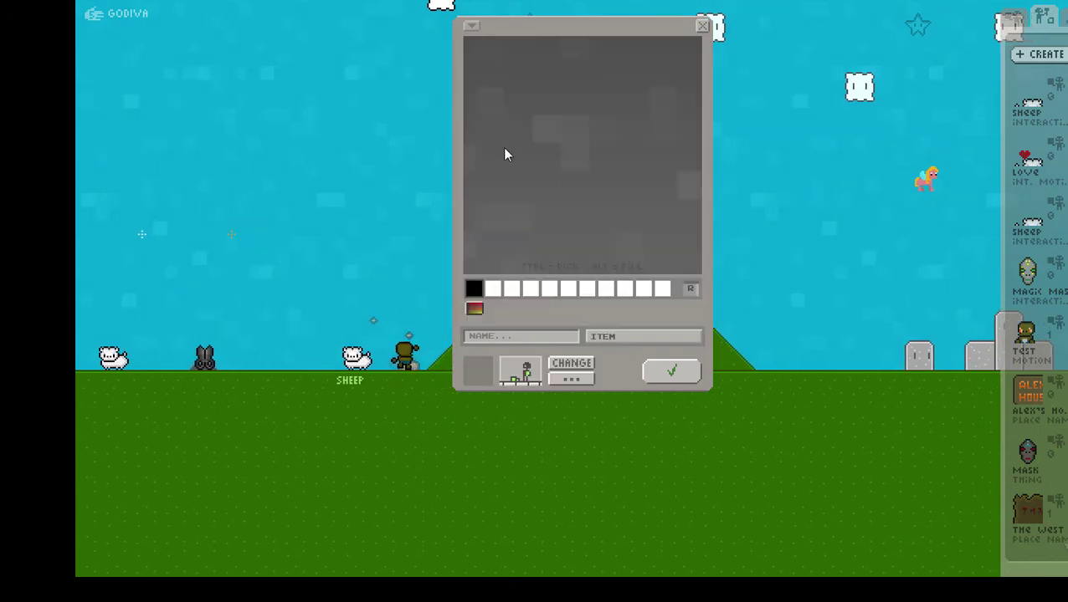
left_click(545, 337)
type("CROP")
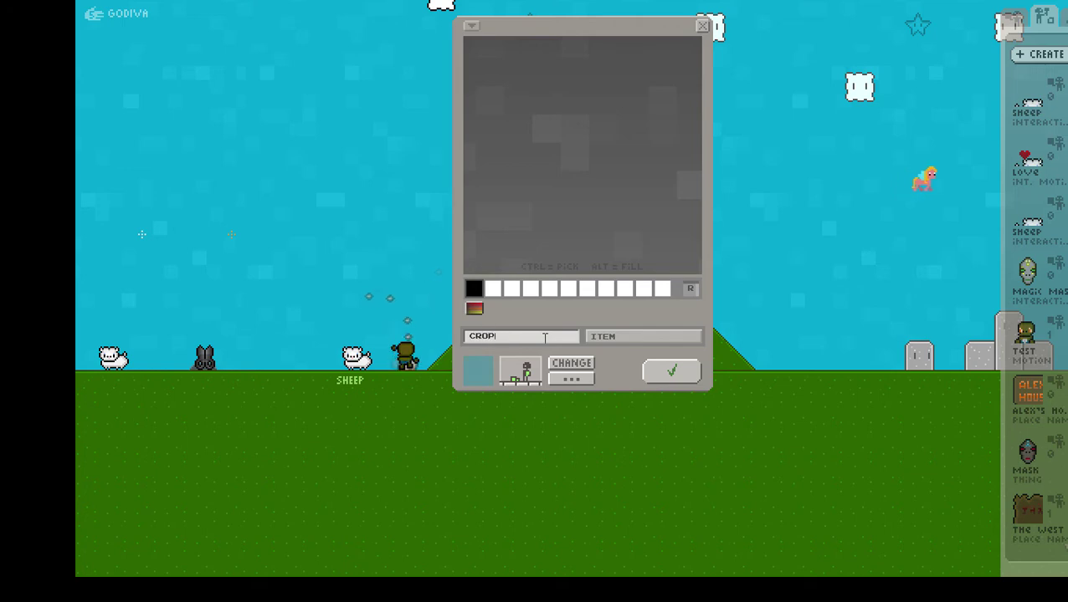
left_click(571, 379)
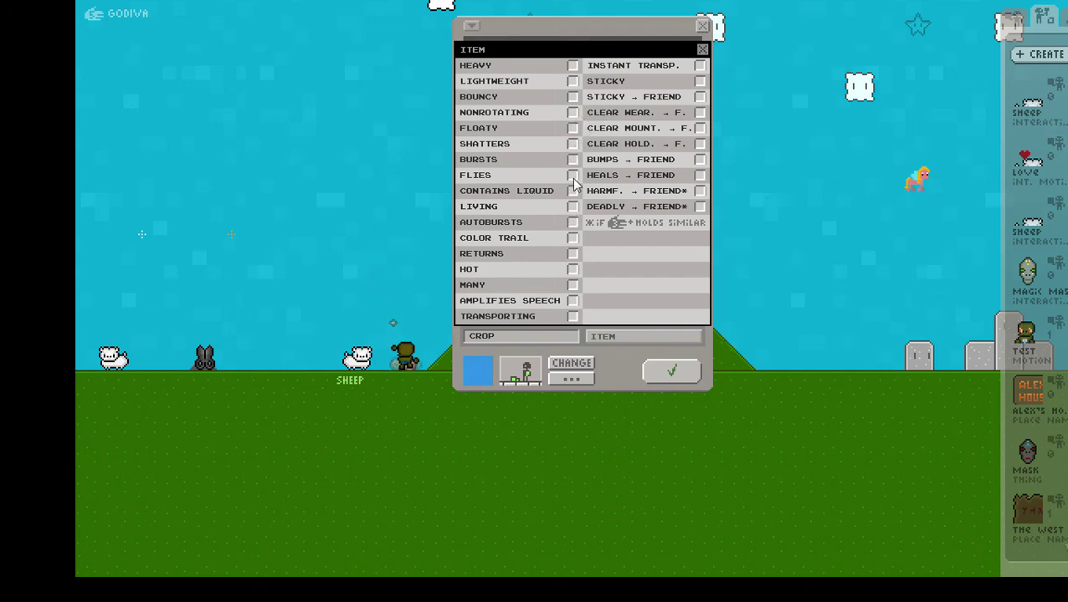
left_click(589, 377)
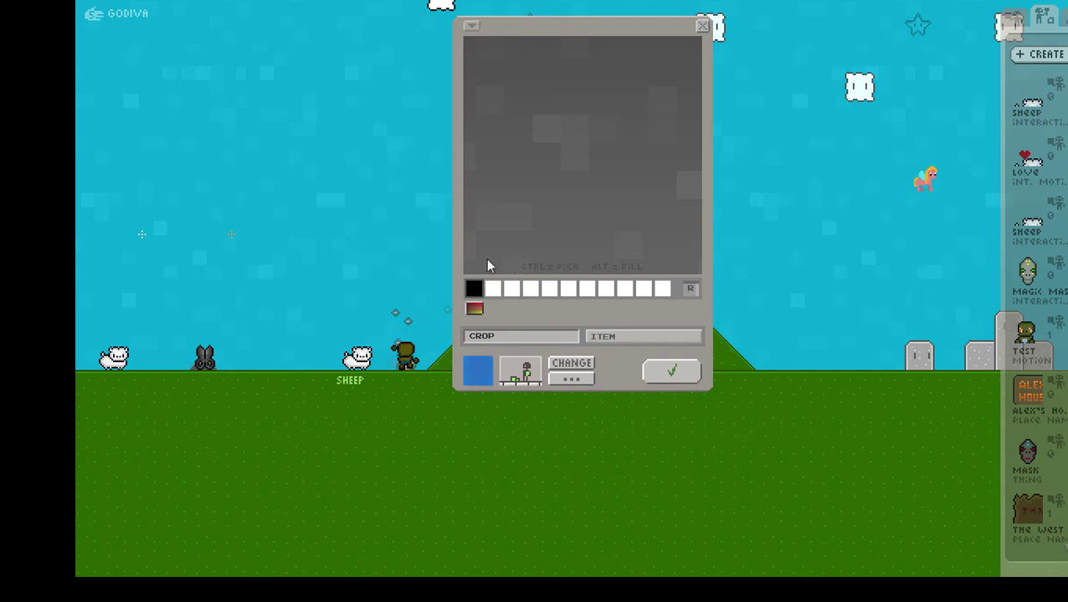
Draw the notched top edge and upper left corner of the crop's black outline, erasing the two stray pixels beneath
left_click(494, 206)
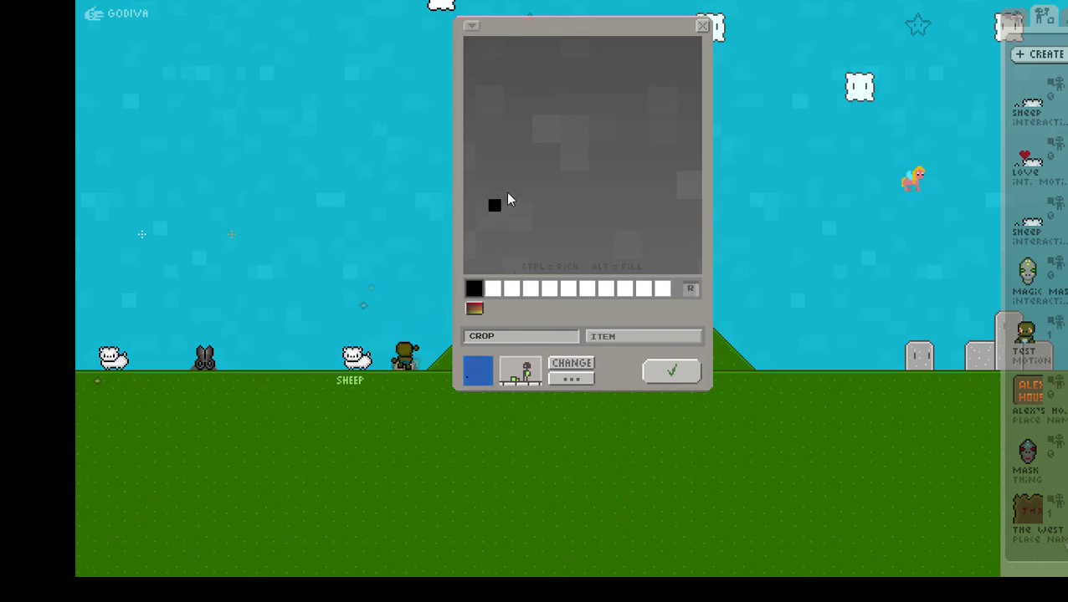
left_click(507, 193)
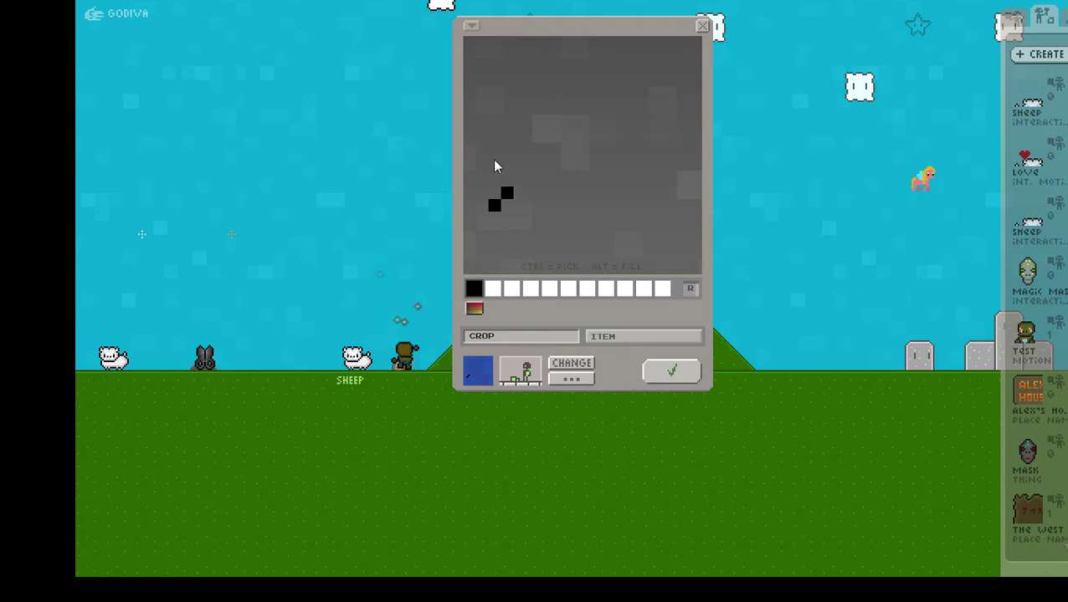
left_click(519, 156)
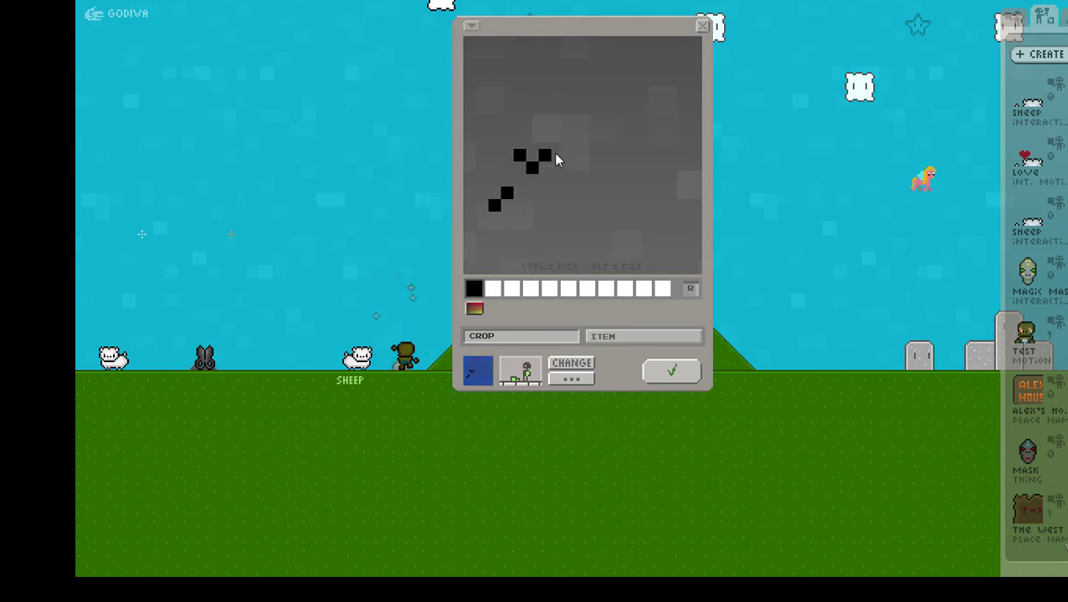
left_click(506, 156)
left_click(494, 155)
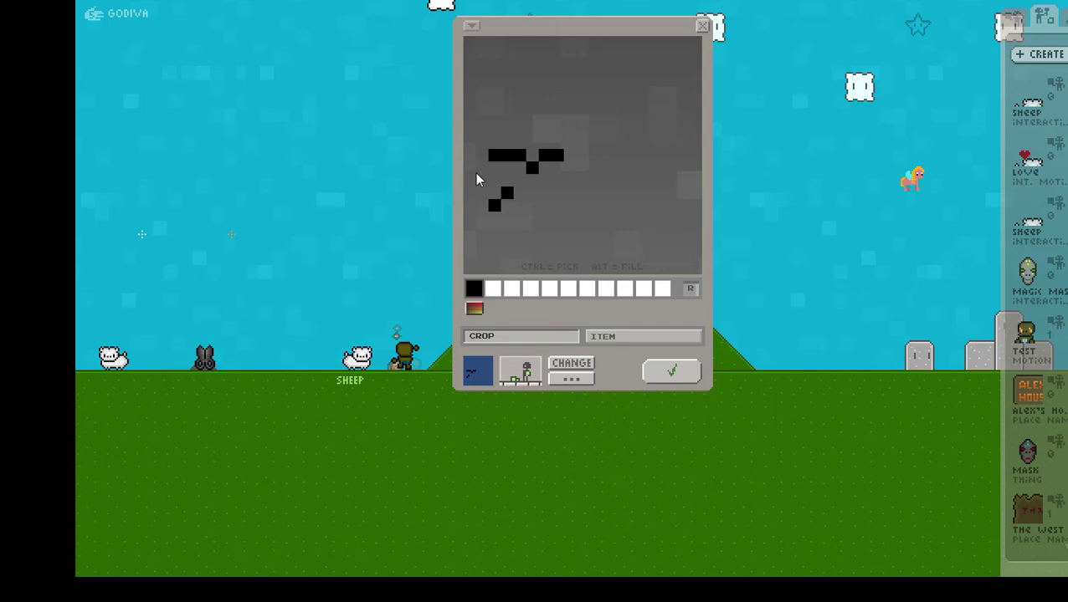
left_click(494, 180)
left_click_drag(506, 190, 494, 204)
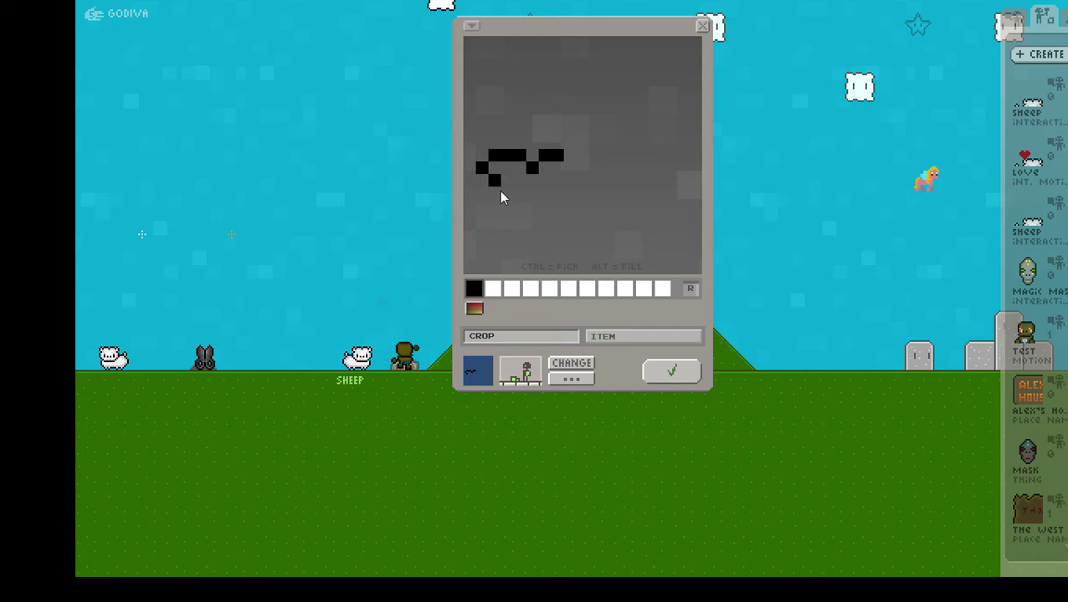
Complete the crop's black outline with a narrow base and a mirrored right side, erasing the misplaced pixels
left_click_drag(520, 240, 535, 249)
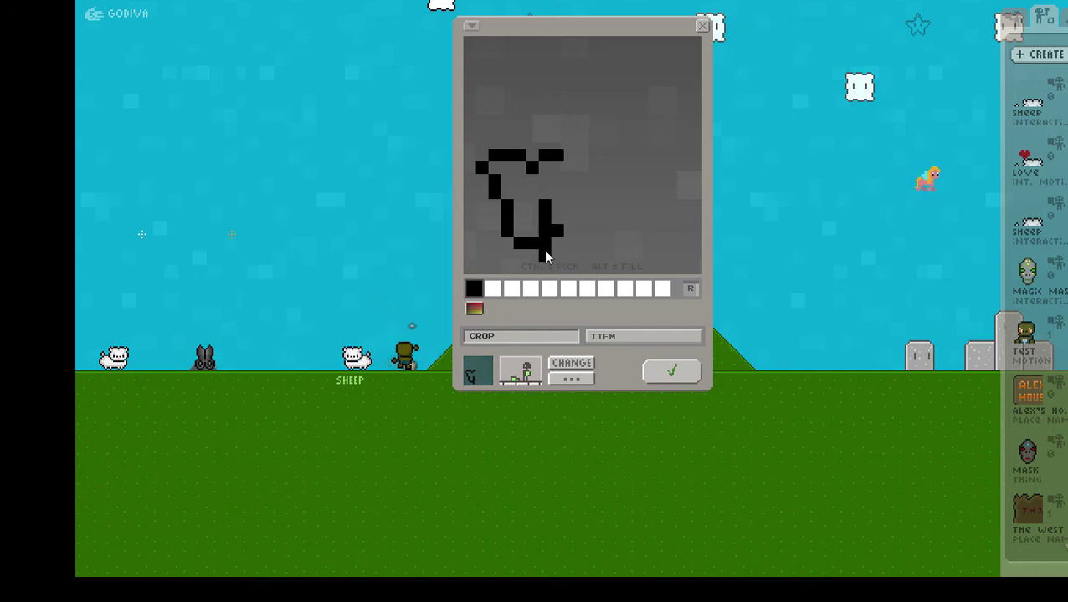
right_click(545, 253)
right_click(548, 209)
left_click_drag(556, 220, 583, 167)
right_click(546, 220)
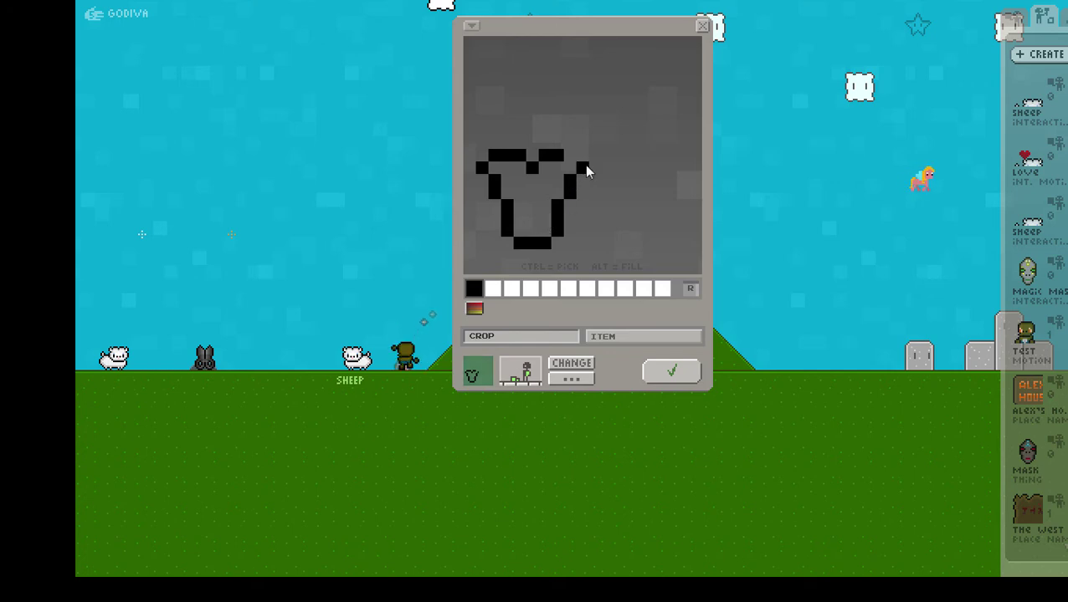
Fill the crop outline with medium green and paint a bright green V-shaped highlight across its upper part
left_click(486, 306)
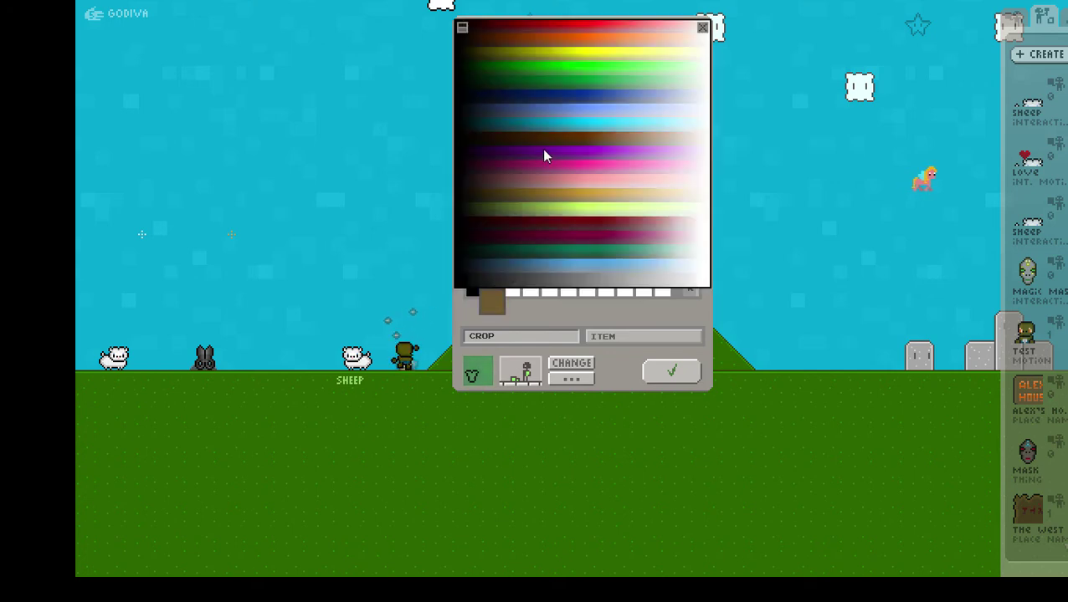
left_click(551, 76)
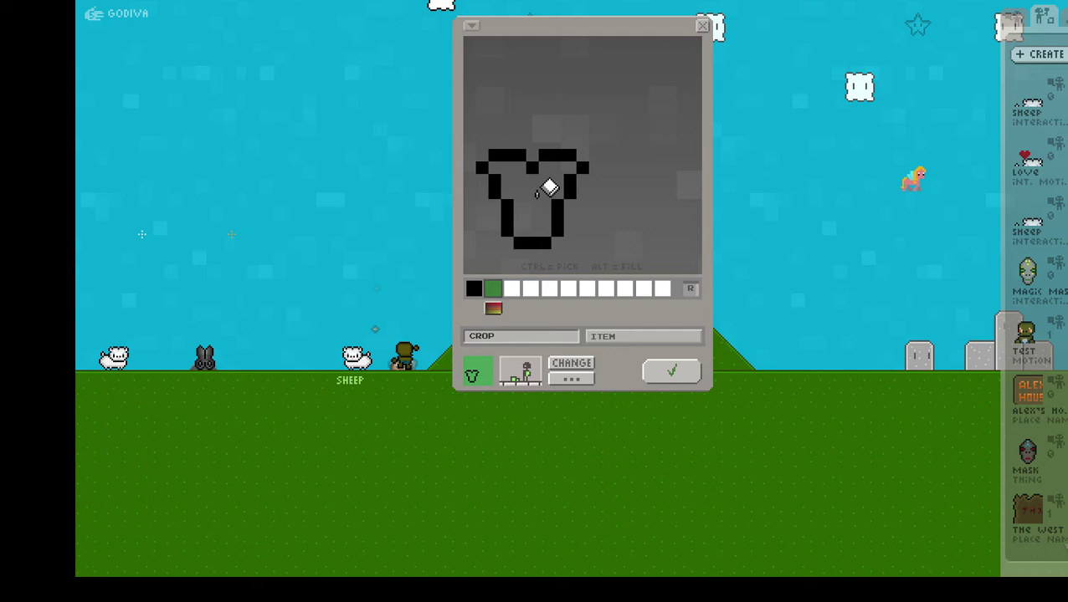
left_click(542, 191, "alt")
left_click(510, 291)
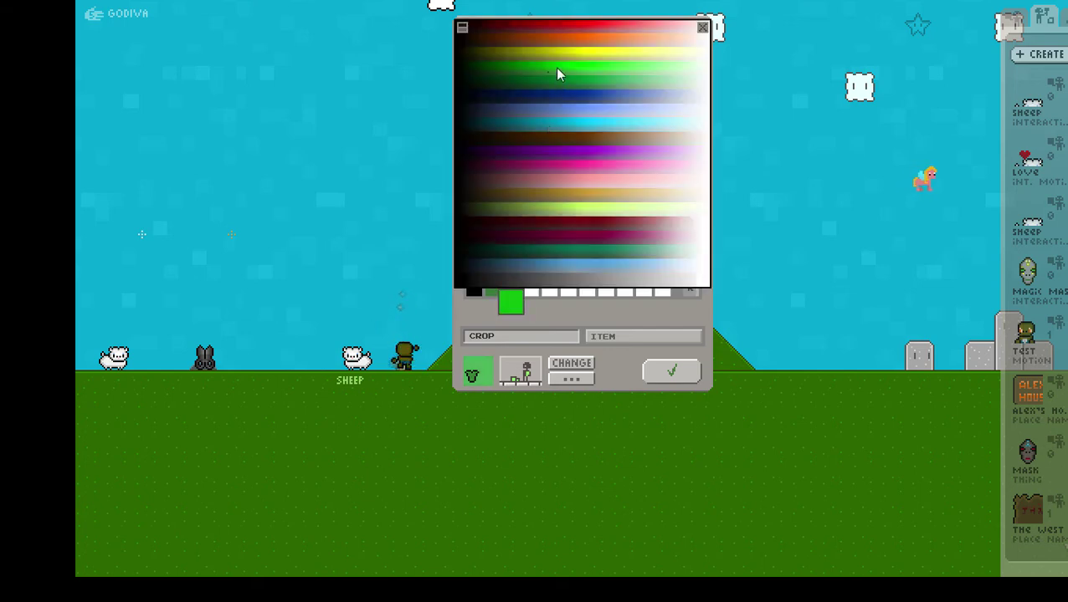
left_click(557, 67)
mouse_move(493, 170)
left_mouse_down()
mouse_move(520, 168)
mouse_move(518, 183)
mouse_move(542, 184)
mouse_move(565, 173)
left_mouse_up()
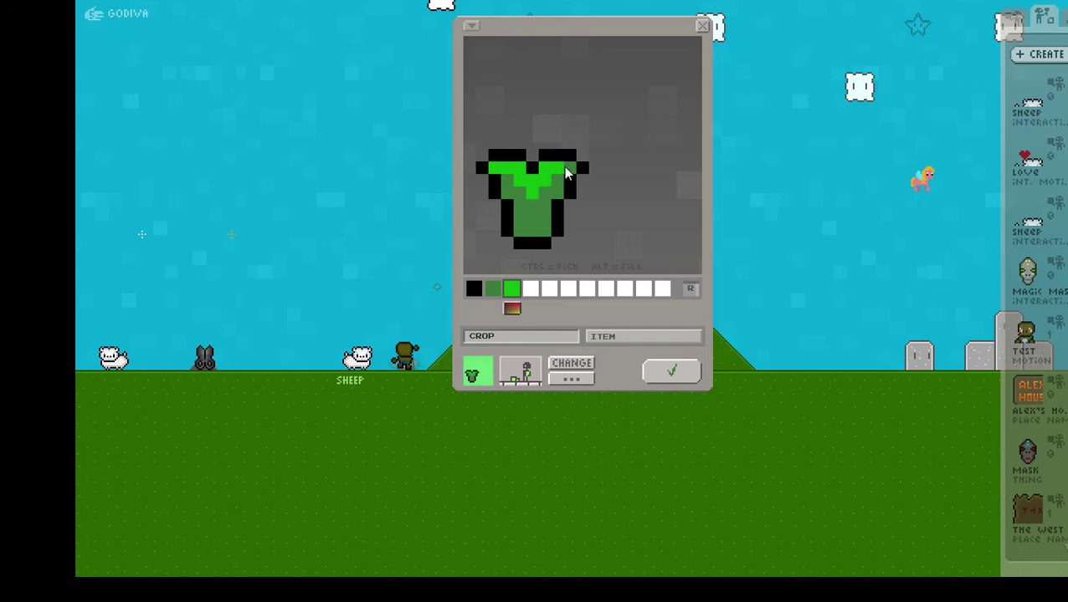
Shade the lower part of the crop with dark green, leaving a lighter strip down the middle
left_click(532, 290)
left_click(530, 76)
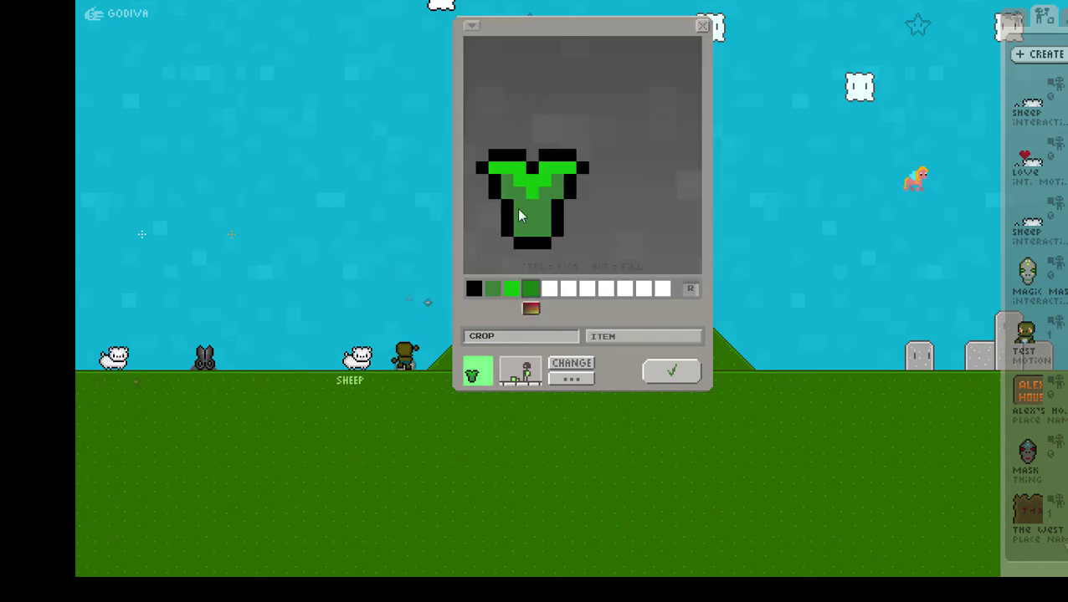
left_click_drag(517, 207, 531, 235)
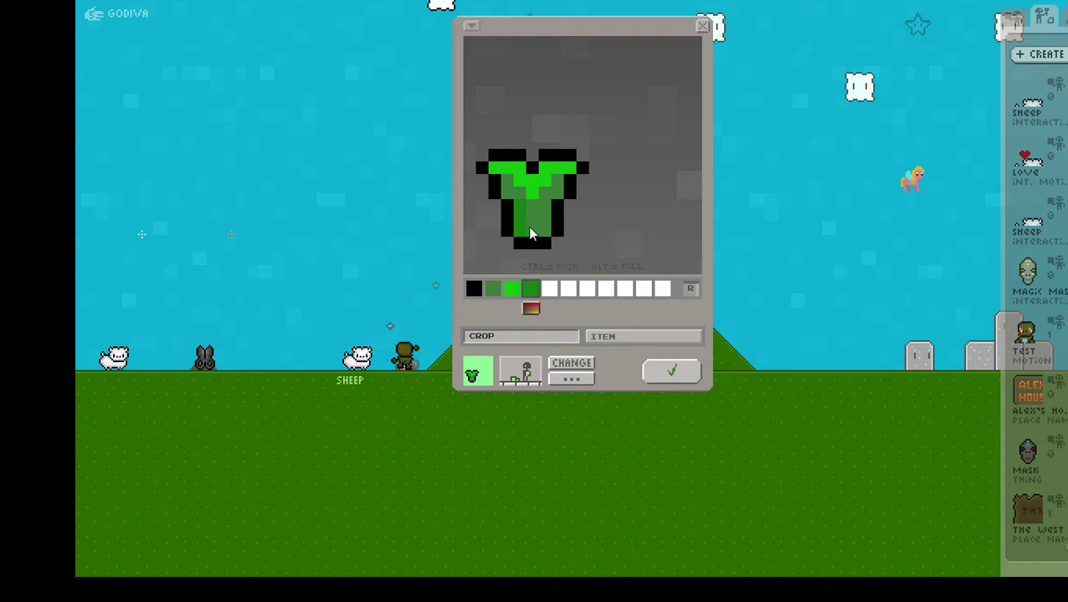
left_click(532, 290)
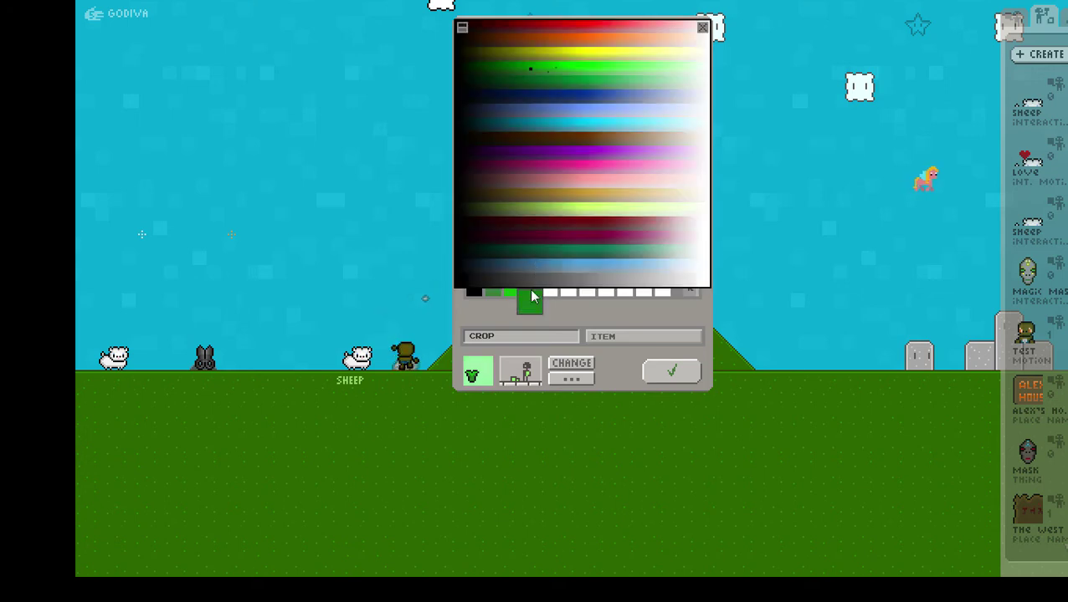
left_click(523, 77)
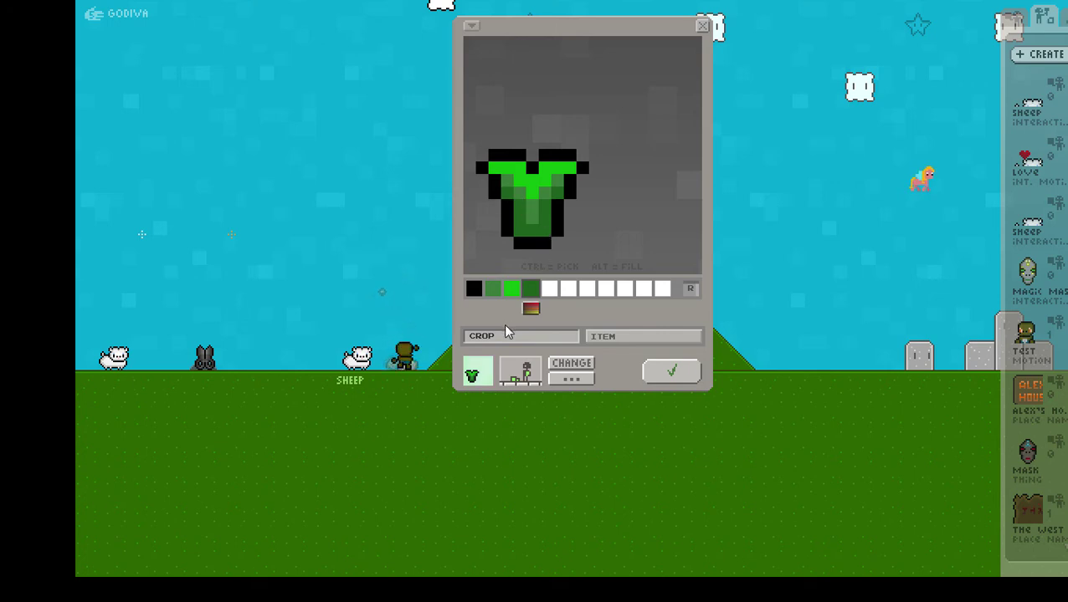
Shift the crop drawing one pixel left and two pixels down to the canvas corner and save the item
key("ctrl+Left")
key("ctrl+Down")
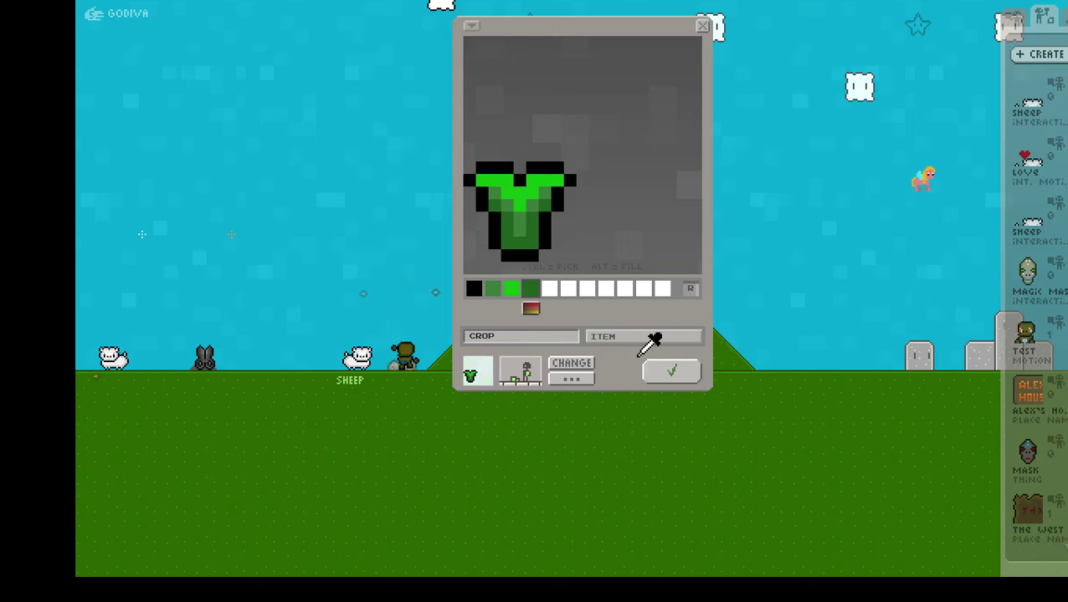
key("ctrl+Down")
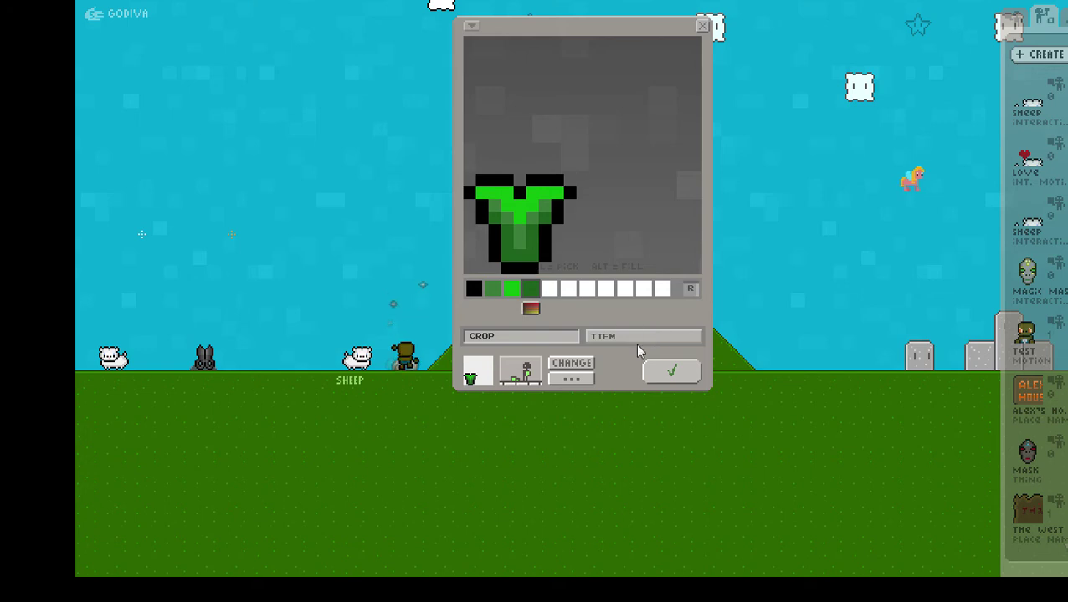
left_click(662, 370)
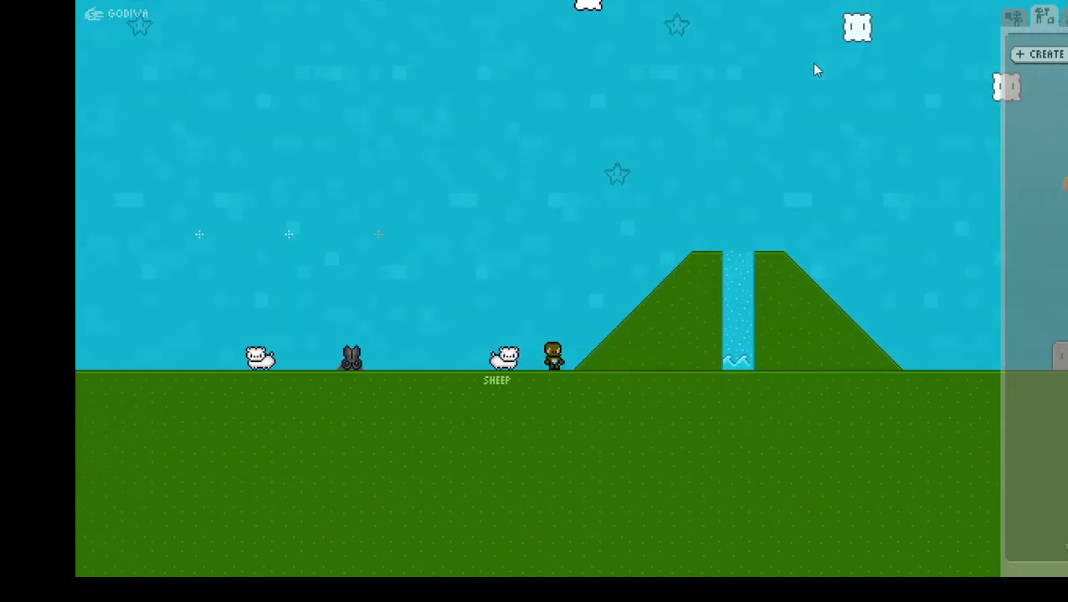
Start a new creation and draw the black outline of a small mound with a curled tip in the lower left canvas corner
left_click(1040, 54)
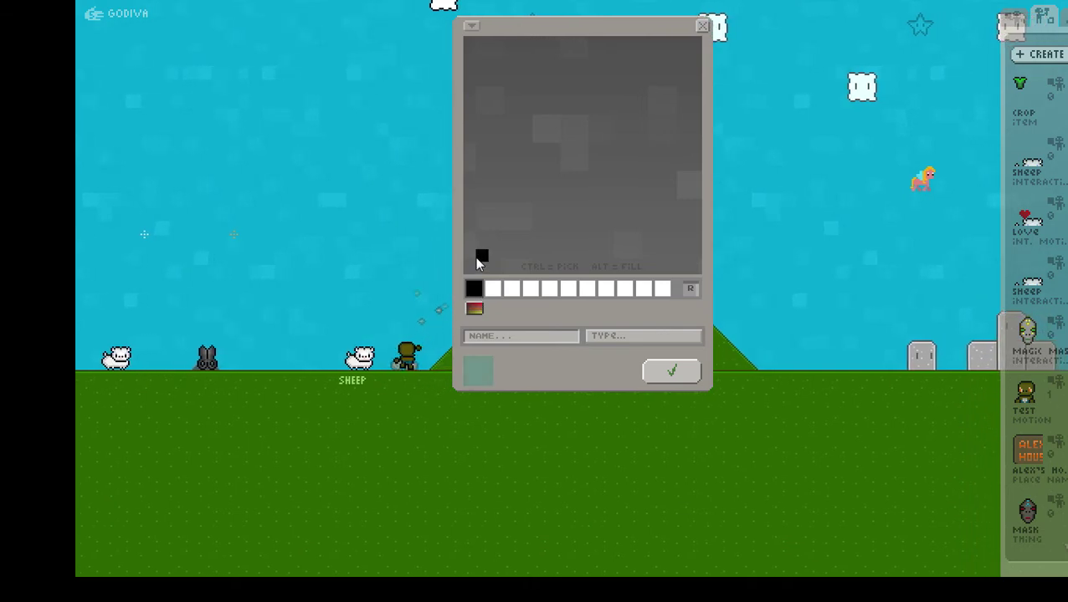
mouse_move(480, 241)
left_mouse_down()
mouse_move(482, 256)
mouse_move(554, 266)
left_mouse_up()
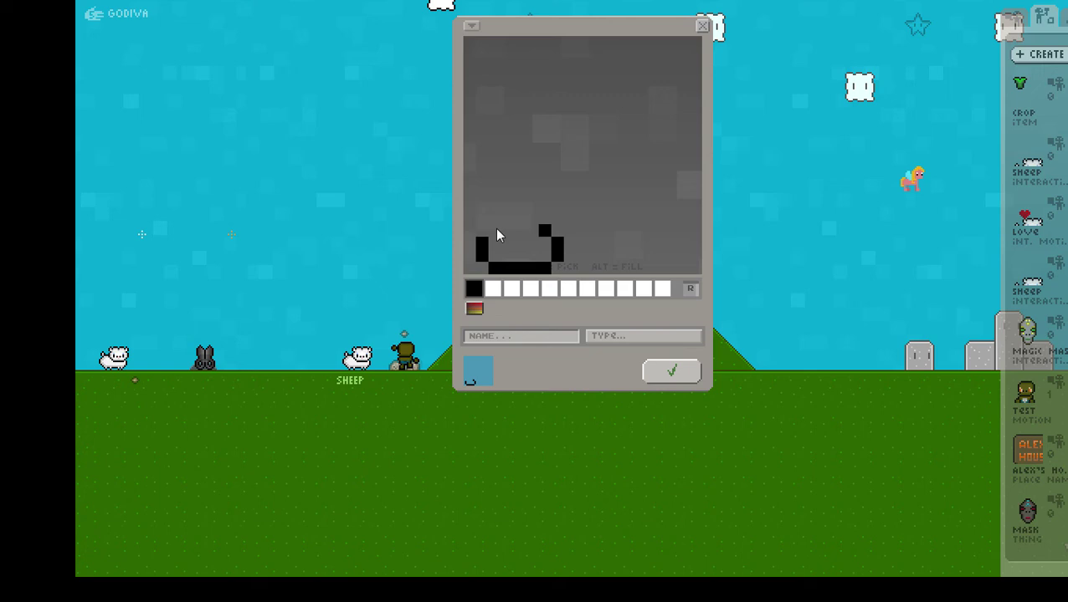
left_click_drag(523, 212, 513, 199)
left_click(507, 193)
left_click(515, 193)
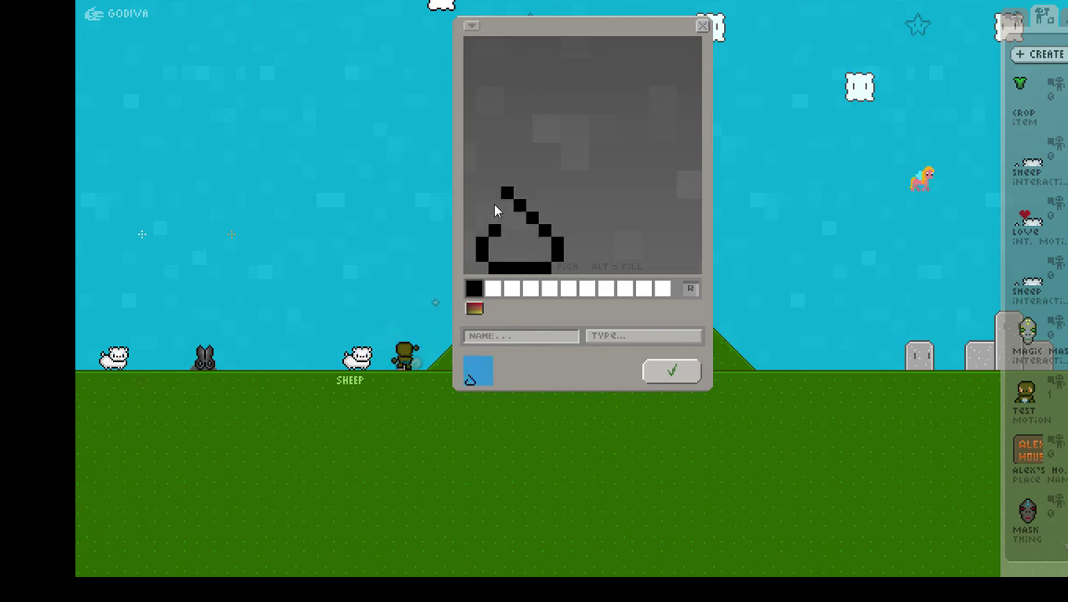
left_click(495, 196)
left_click(483, 203)
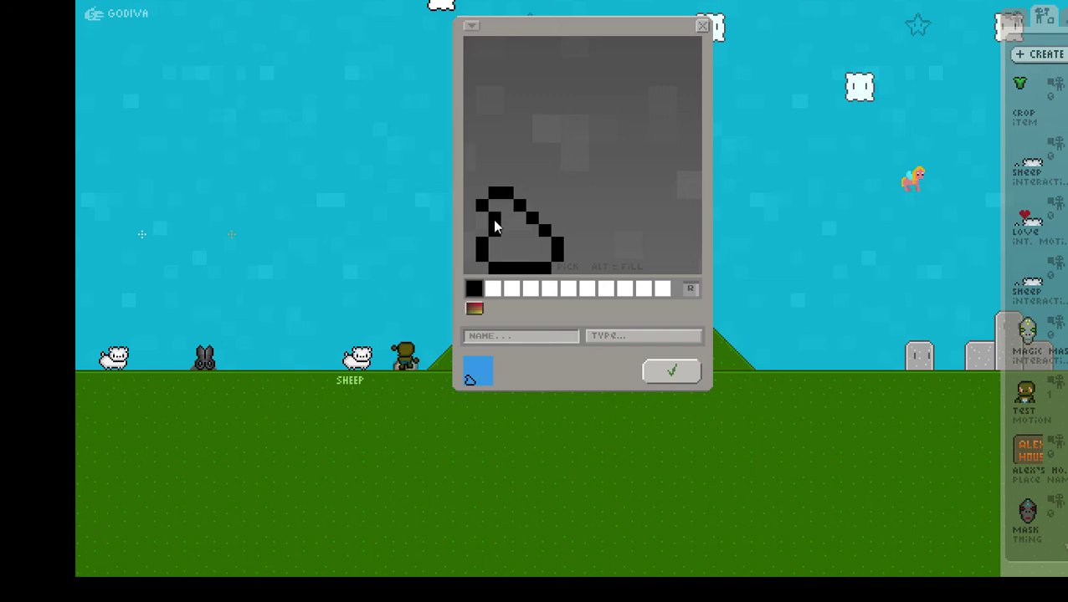
left_click(503, 220)
left_click(495, 221)
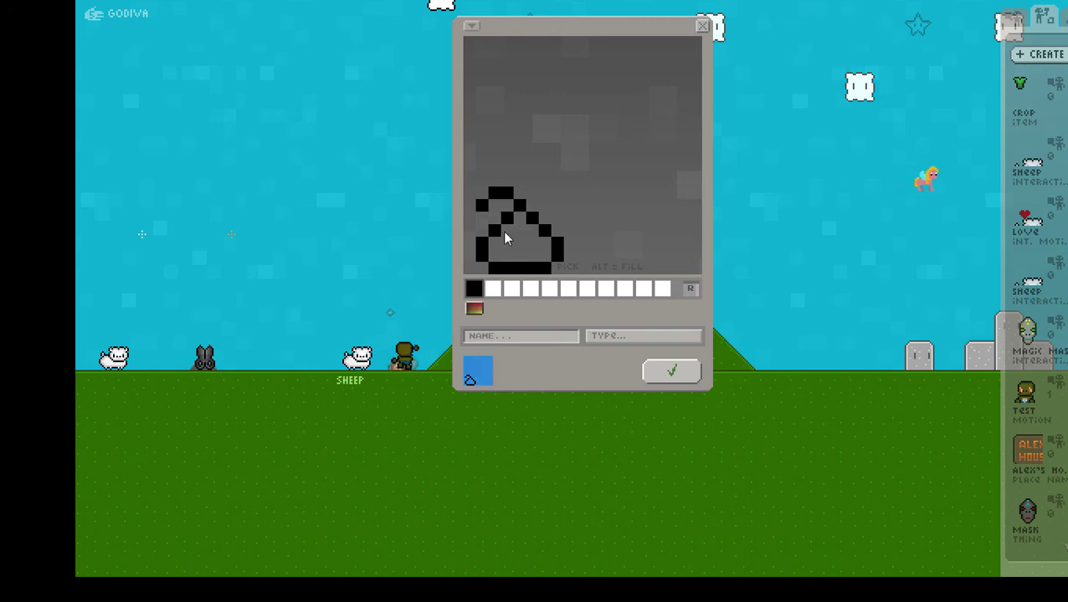
left_click_drag(497, 220, 494, 234)
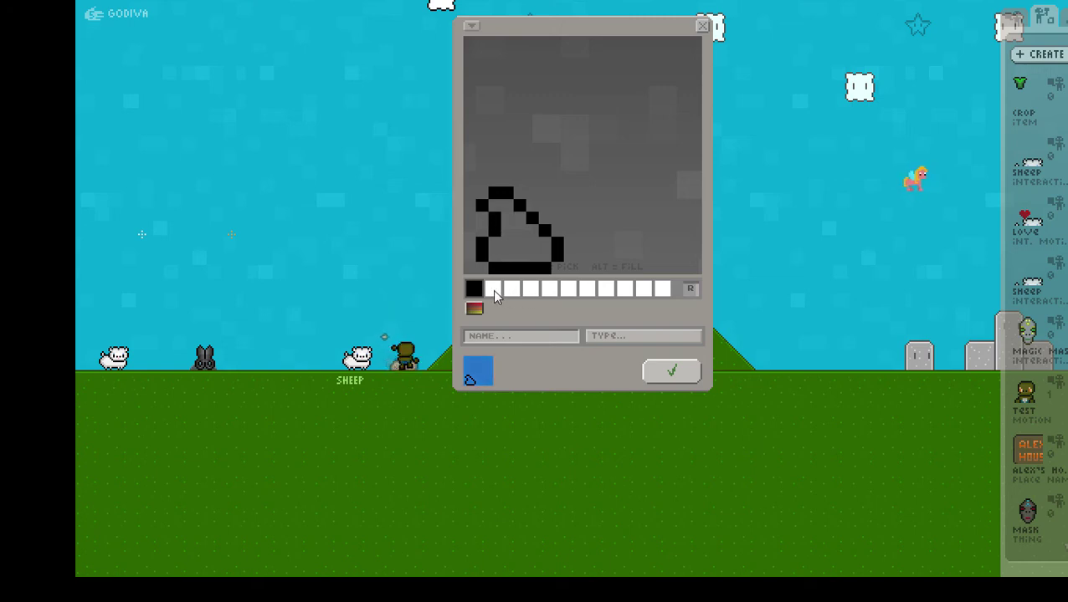
Fill the mound with brown and pick a darker brown for shading its base
left_click(494, 293)
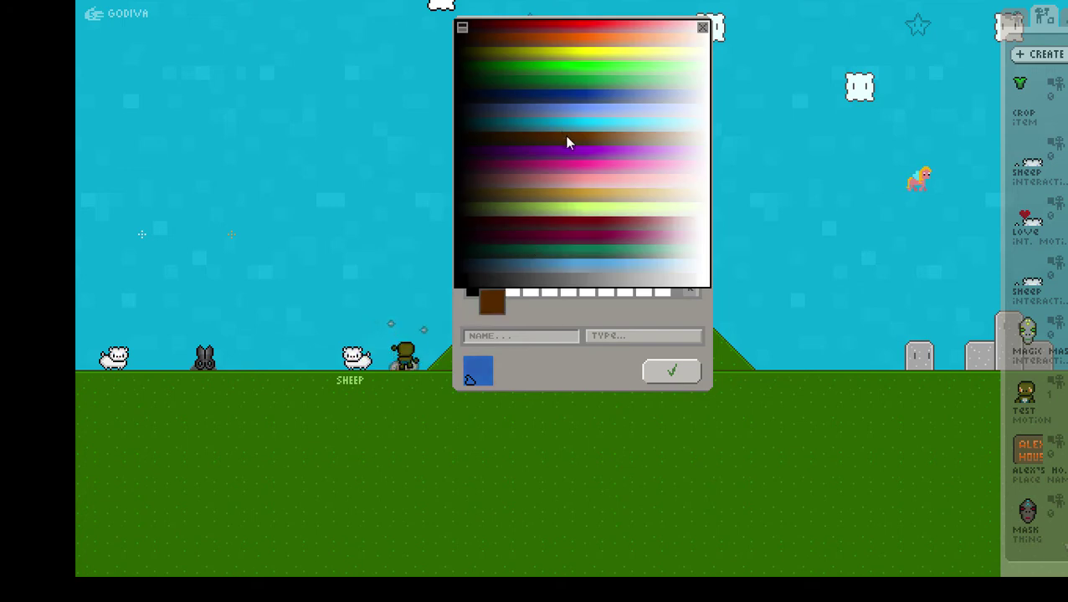
left_click(567, 168)
left_click(539, 238)
left_click(511, 290)
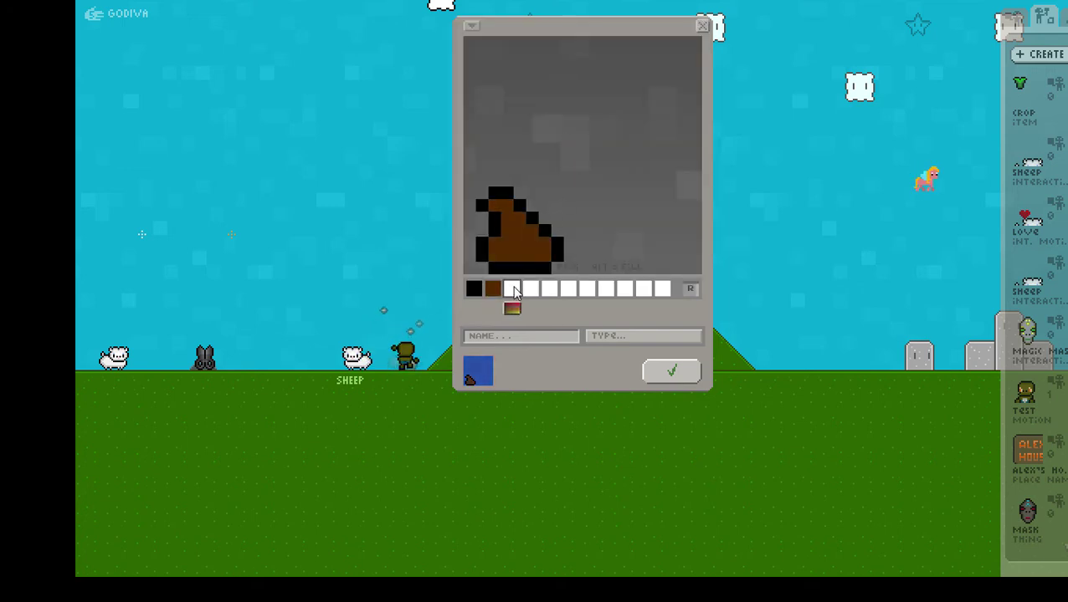
left_click(549, 140)
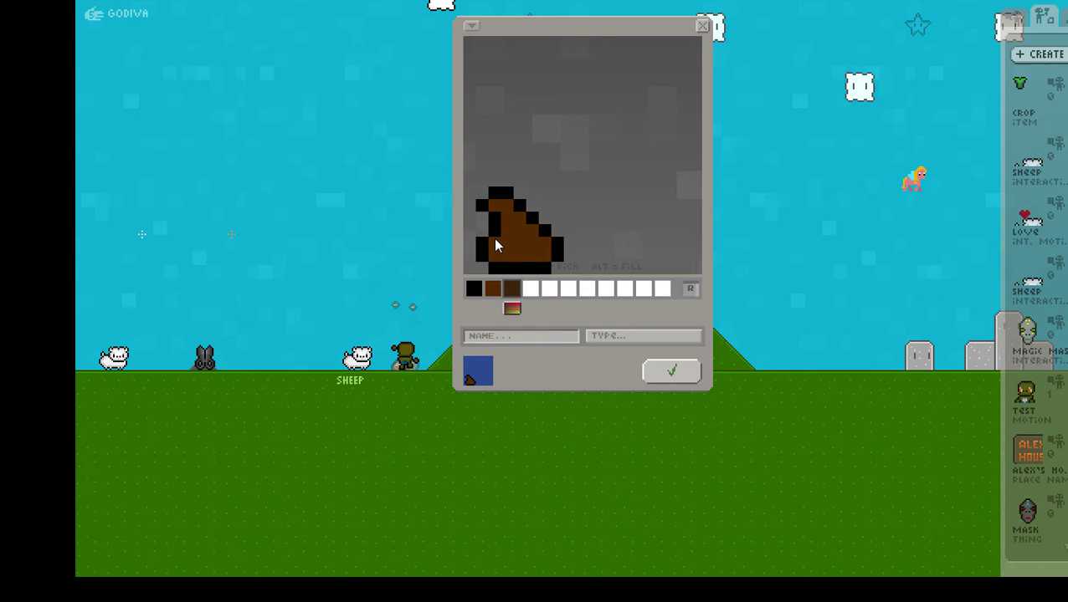
Pick a lighter brown and highlight the mound's curled tip and stepped right slope with it
left_click(528, 290)
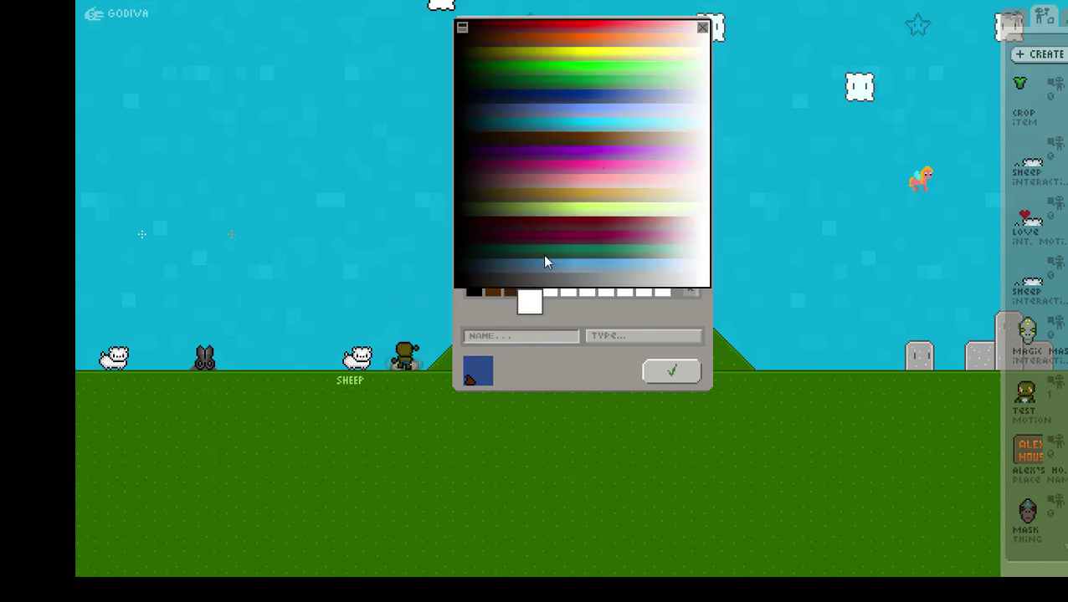
left_click(577, 138)
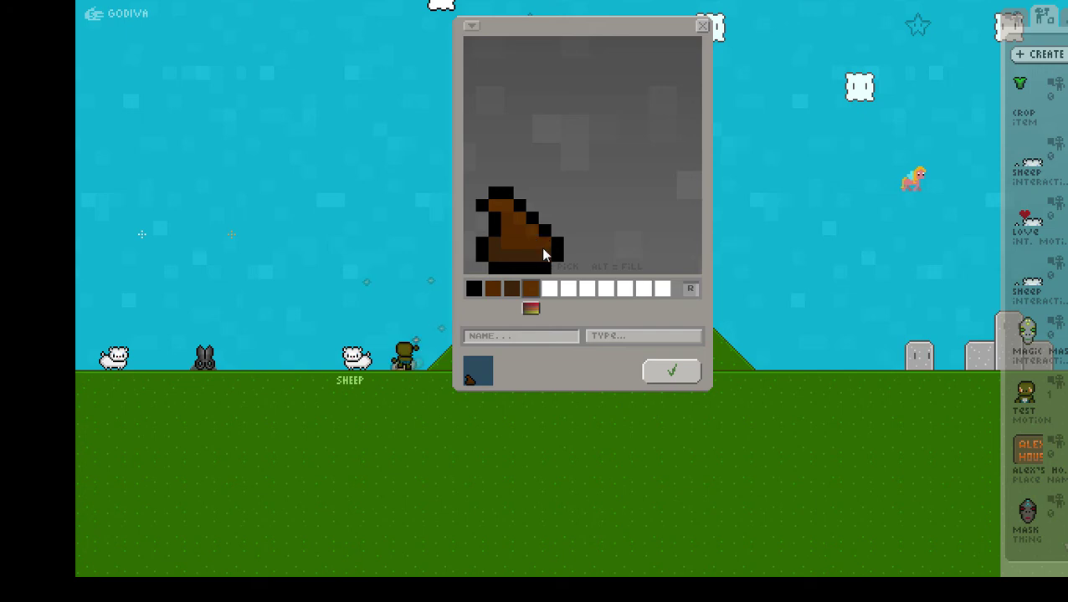
left_click(533, 293)
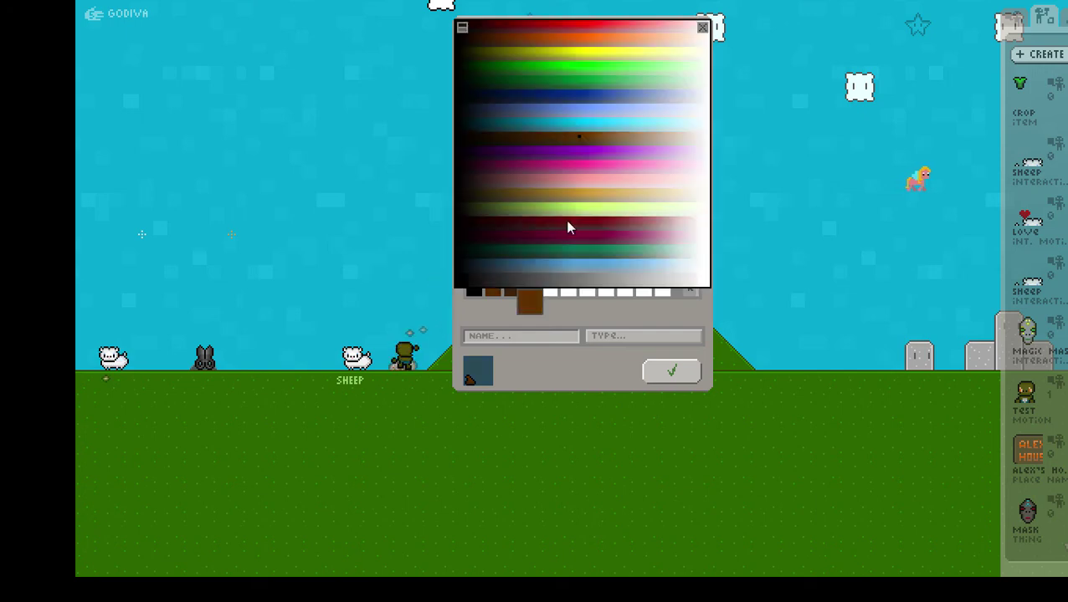
left_click(590, 136)
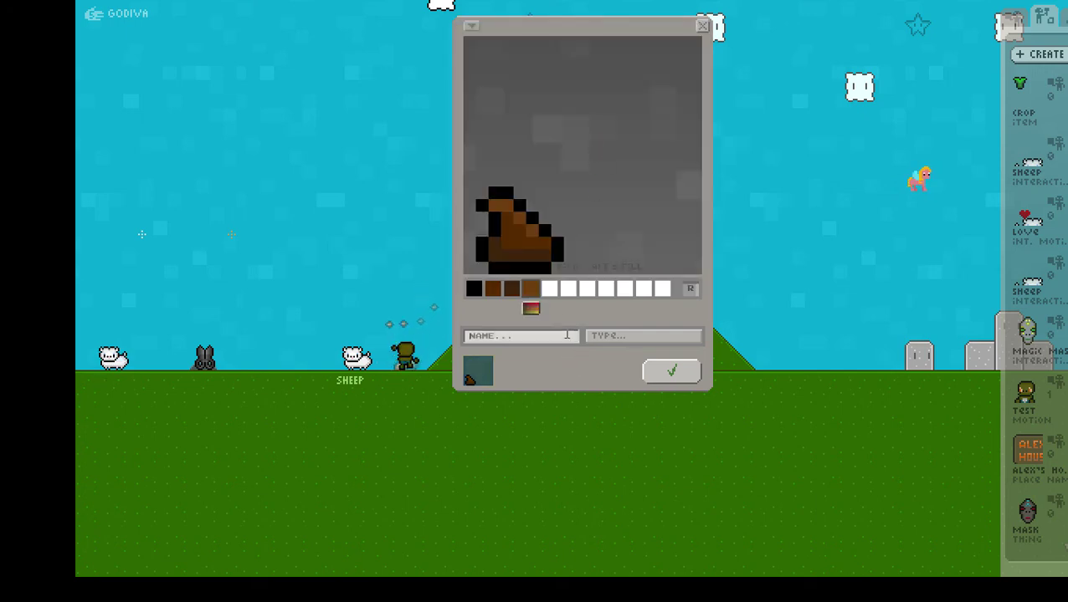
Name the mound creation PLOP and make it a holdable item
left_click(568, 337)
type("PLOP")
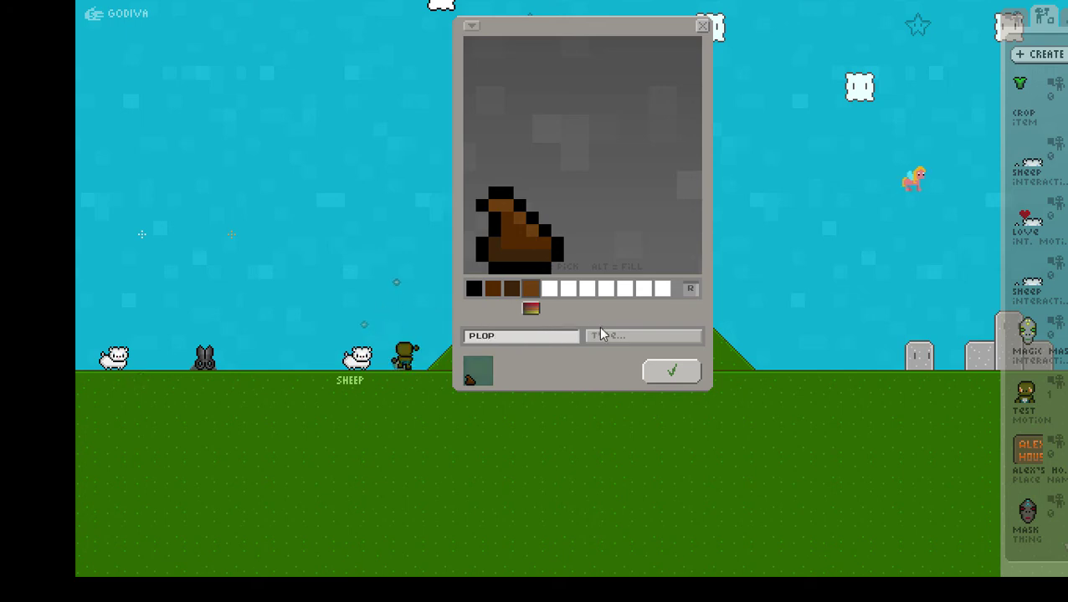
left_click(617, 335)
left_click(490, 145)
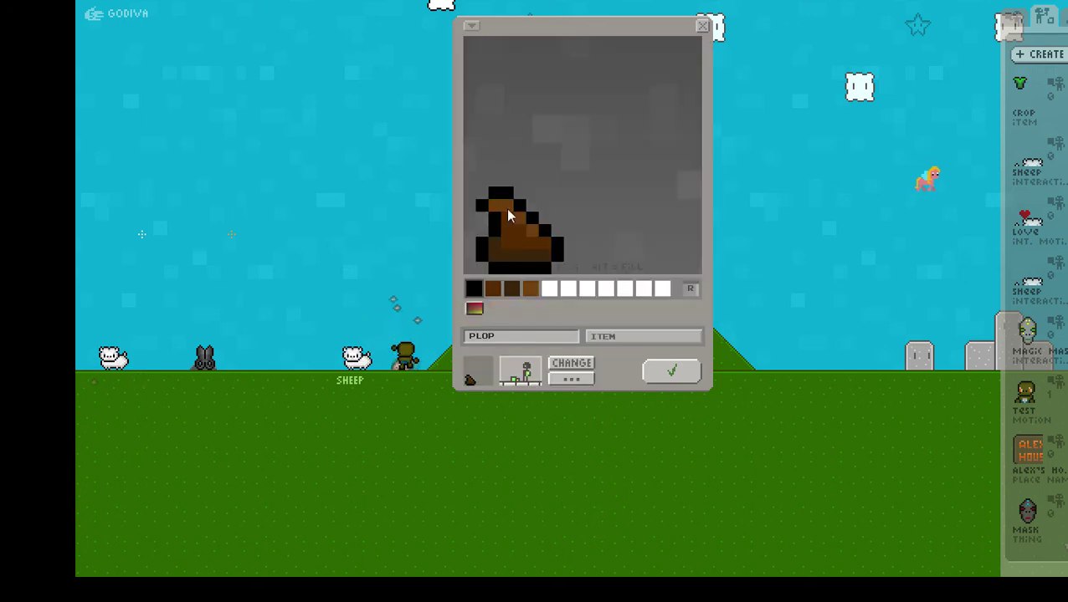
Turn on the Hot attribute and save the plop item with its drawing shifted one pixel left
left_click(564, 380)
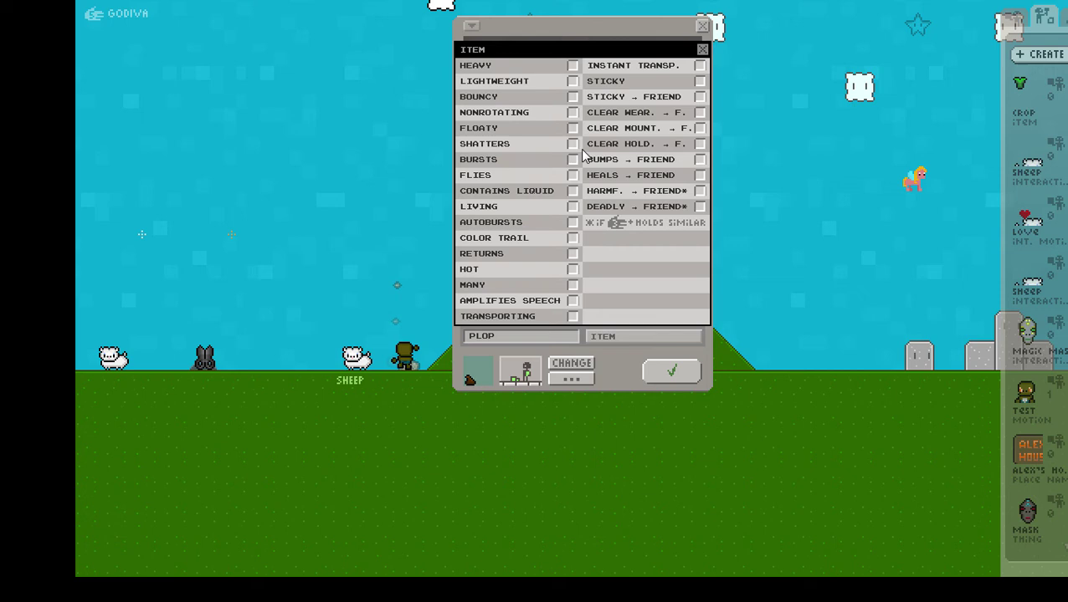
left_click(572, 270)
left_click(611, 353)
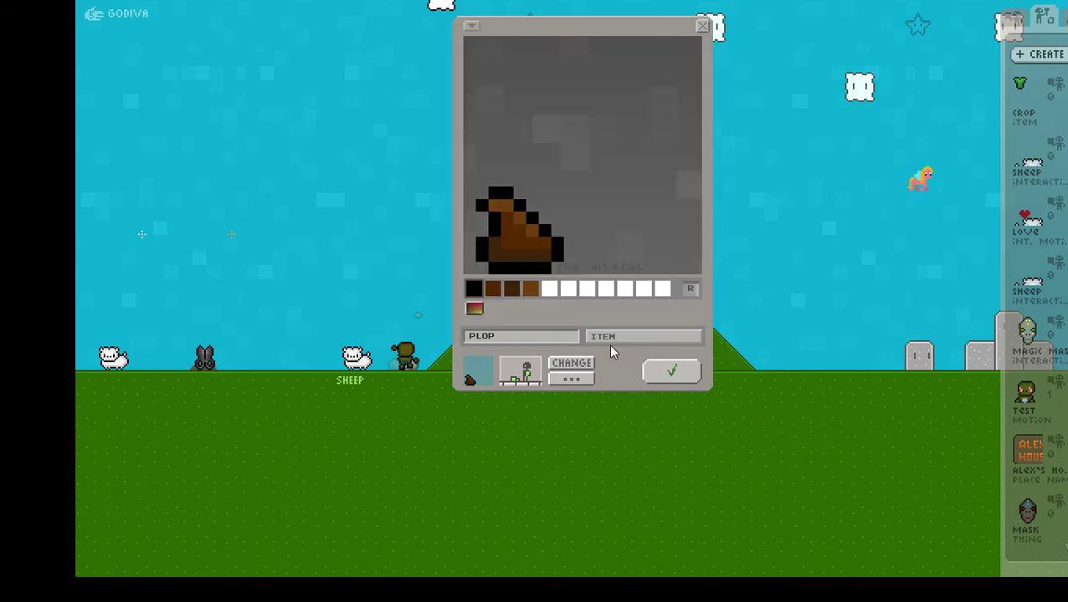
key("Left")
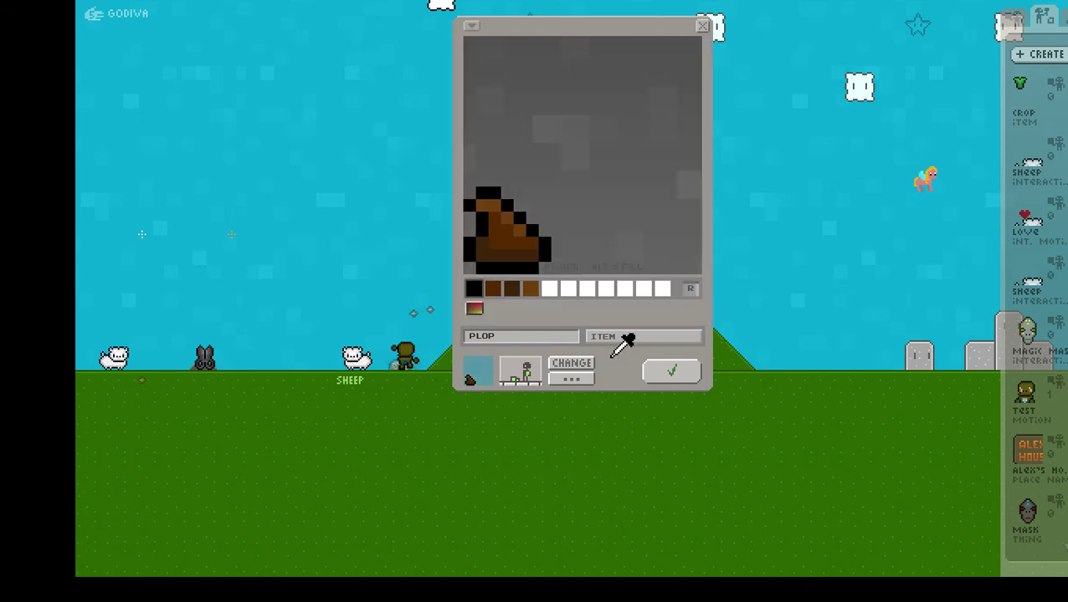
left_click(674, 373)
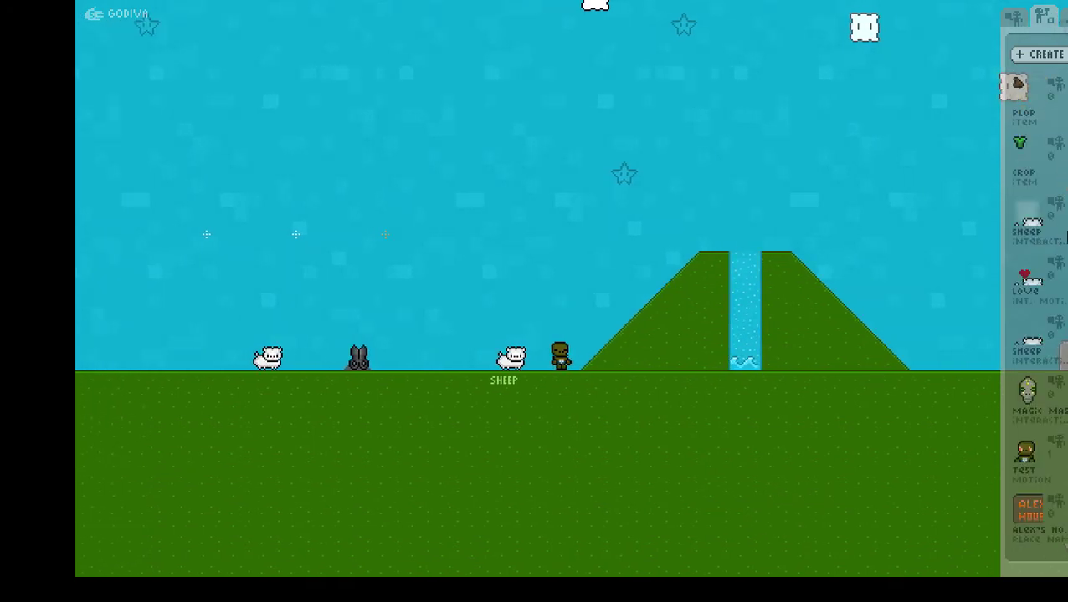
Reopen the interacting sheep for editing and add the Plop item to its references beside Love
left_click_drag(1029, 144, 1025, 53)
left_click(673, 28)
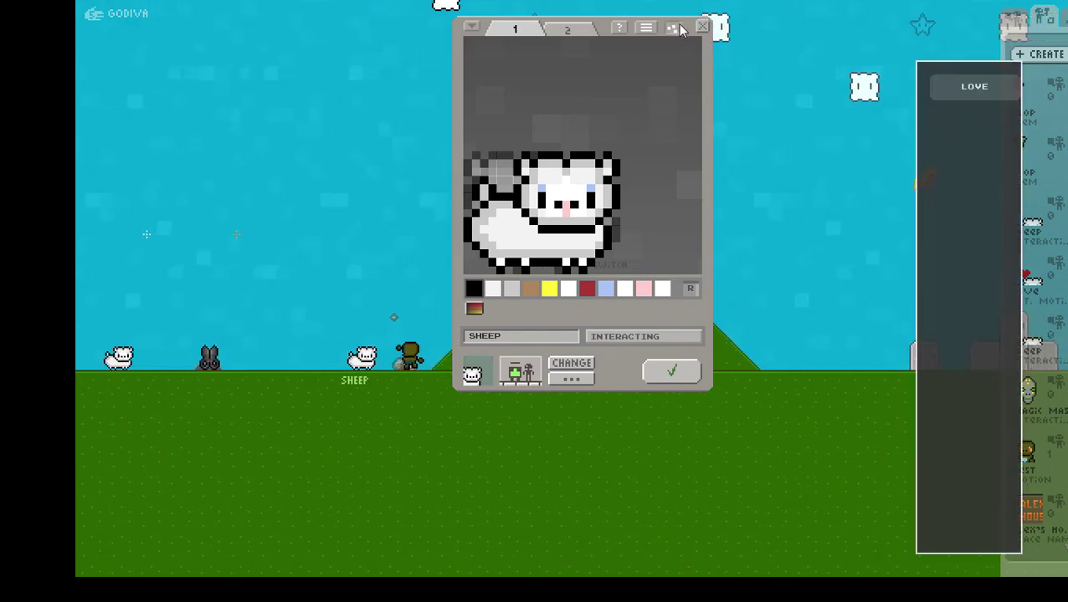
left_click(1034, 89)
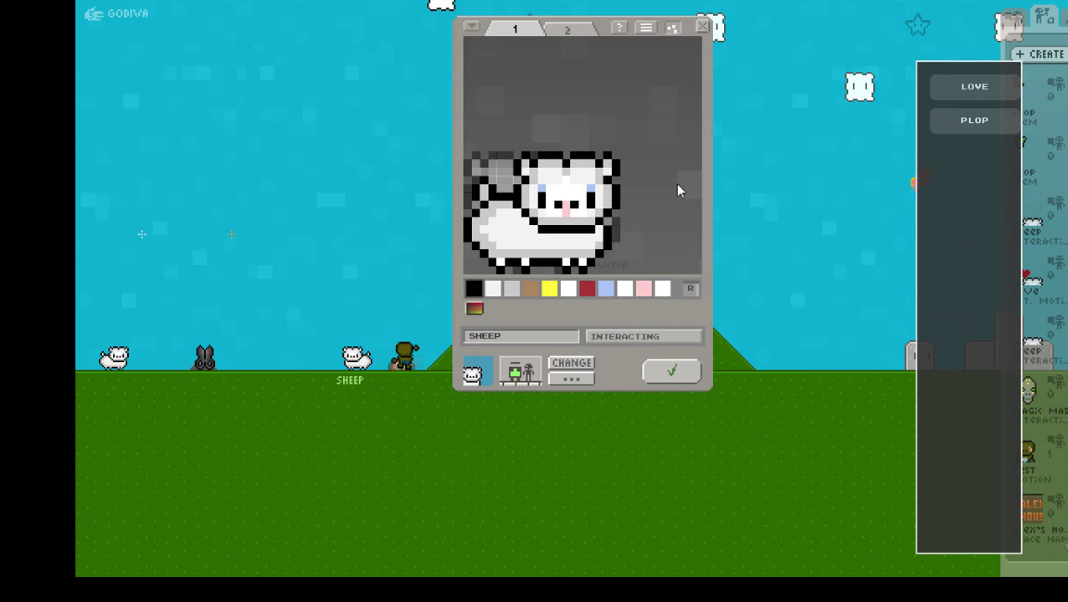
Save the revised sheep after reviewing its interaction script, and remove the old sheep standing beside the avatar
left_click(645, 28)
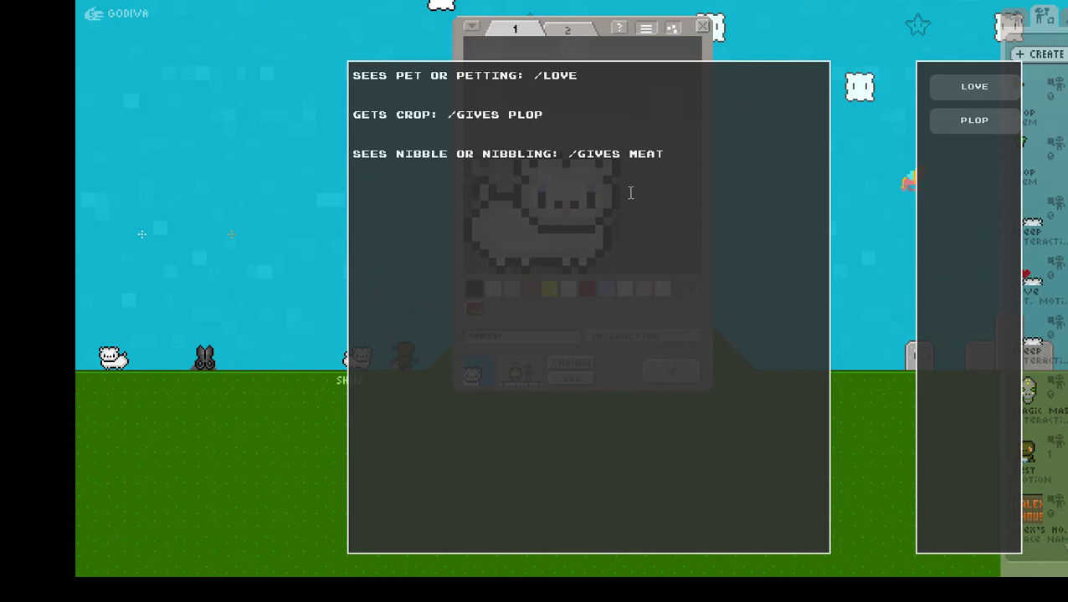
left_click(648, 26)
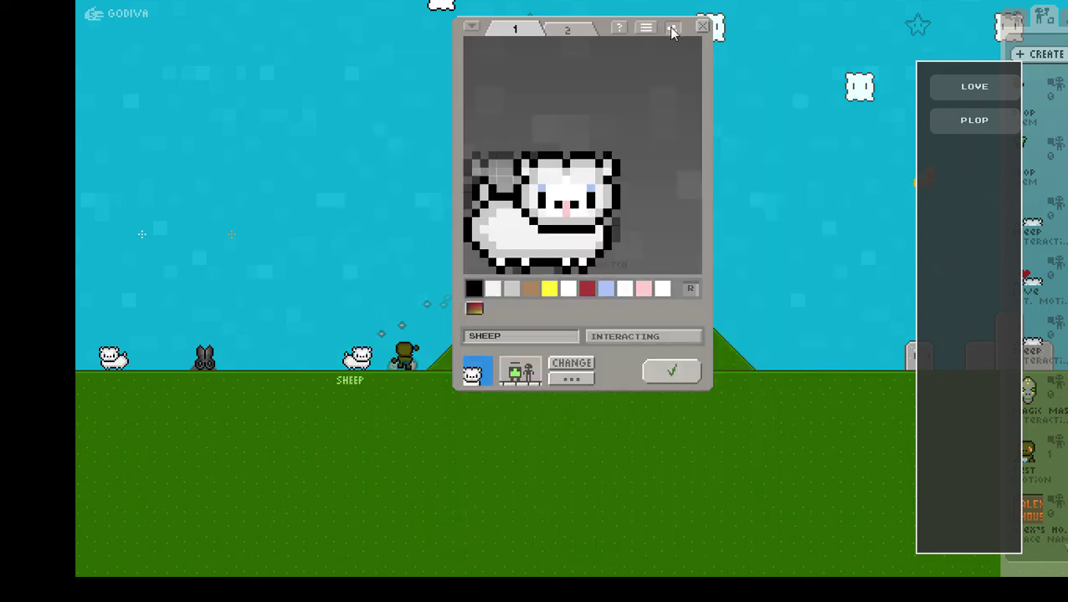
left_click(671, 374)
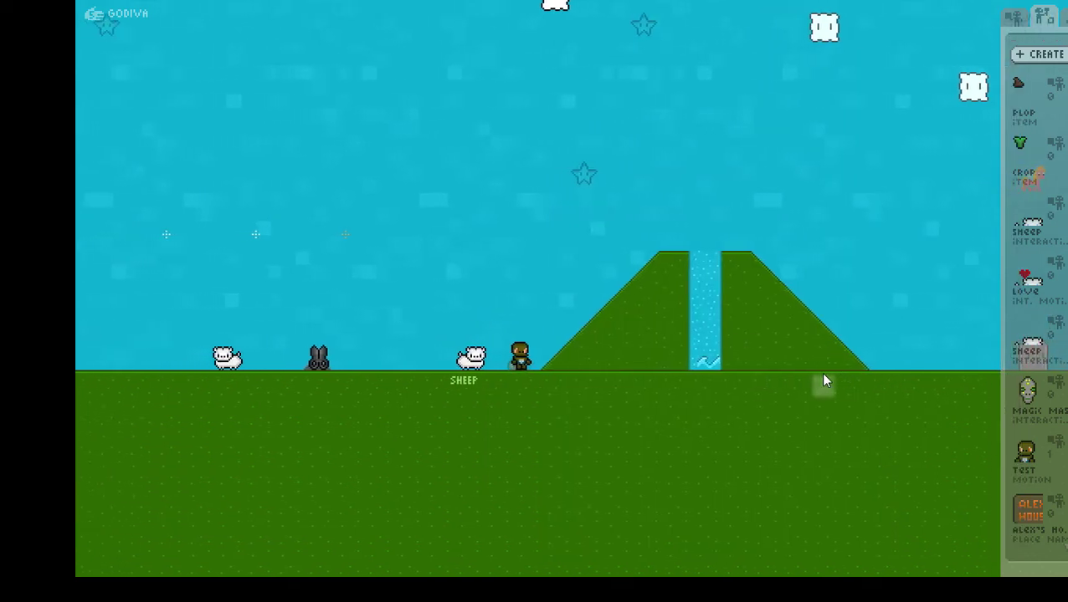
left_click(513, 352)
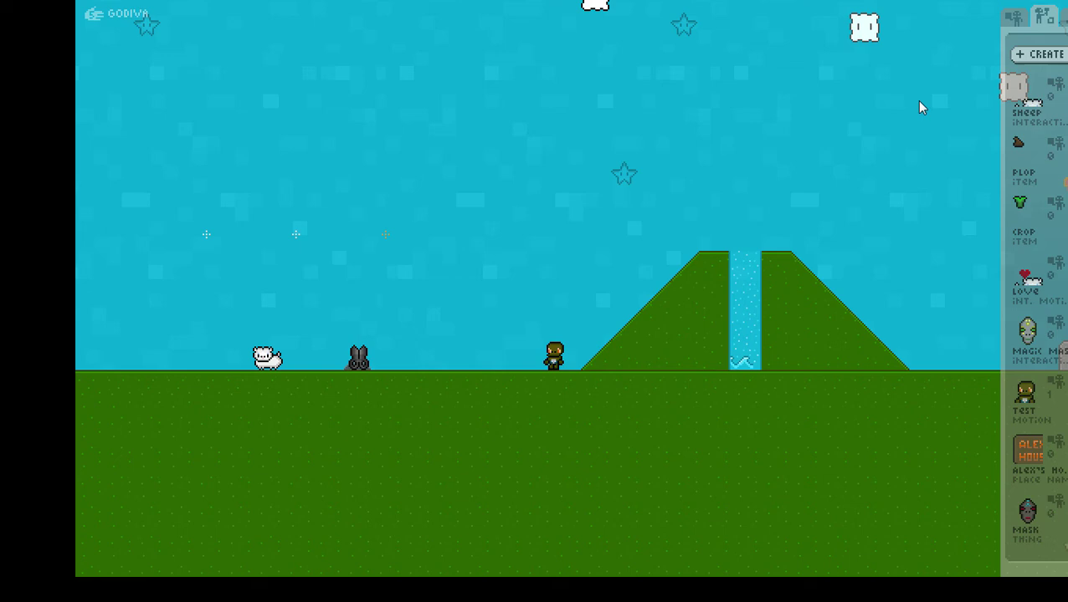
Start a new holdable creation of the Consumable kind with the Edible attribute and name it MEAT
left_click(1058, 56)
left_click(617, 338)
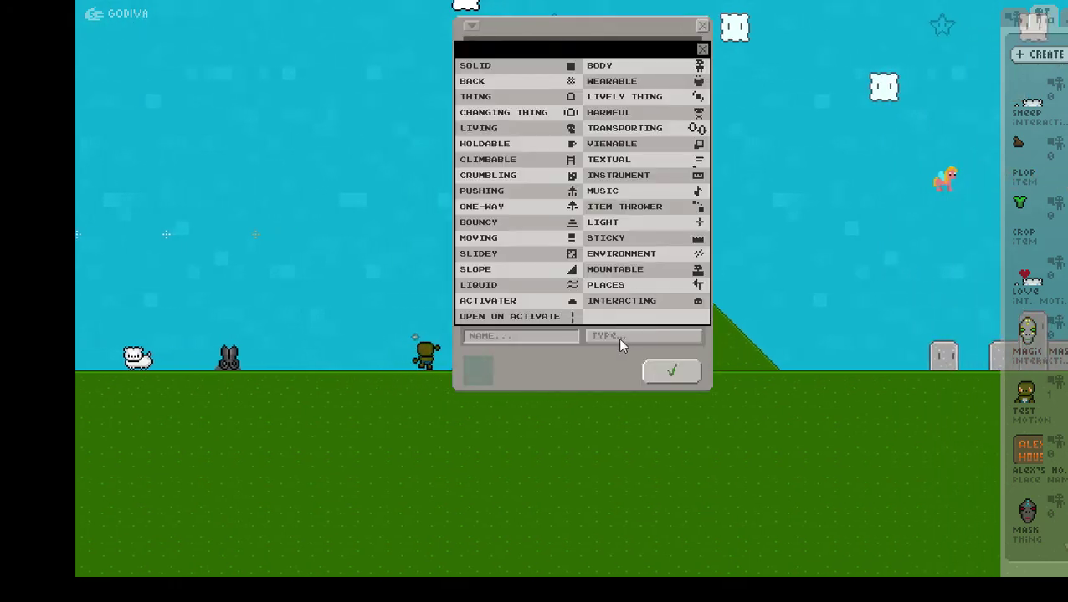
left_click(482, 195)
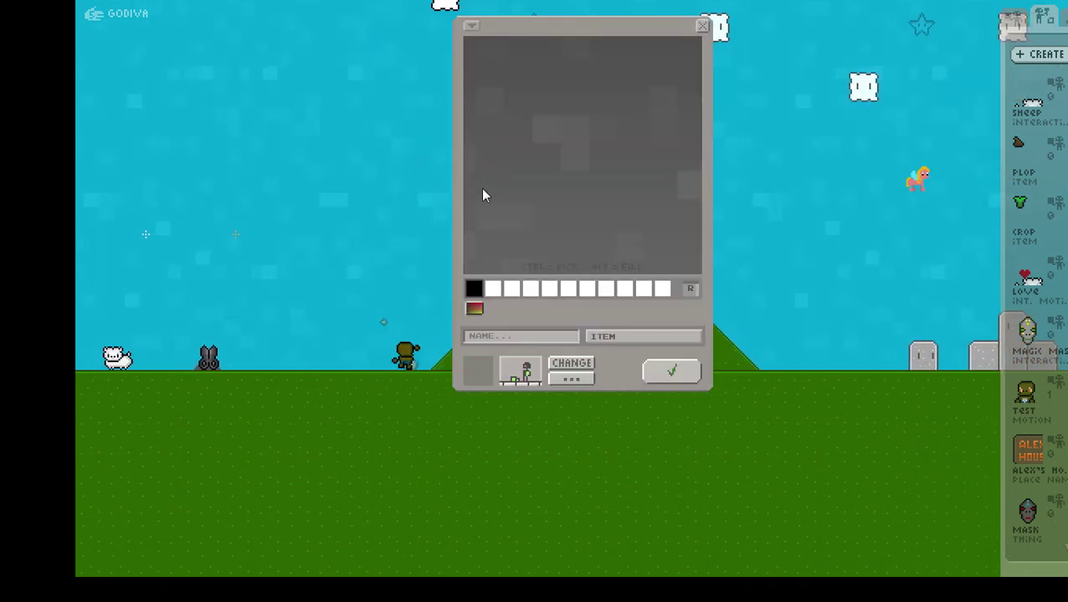
left_click(586, 372)
left_click(585, 371)
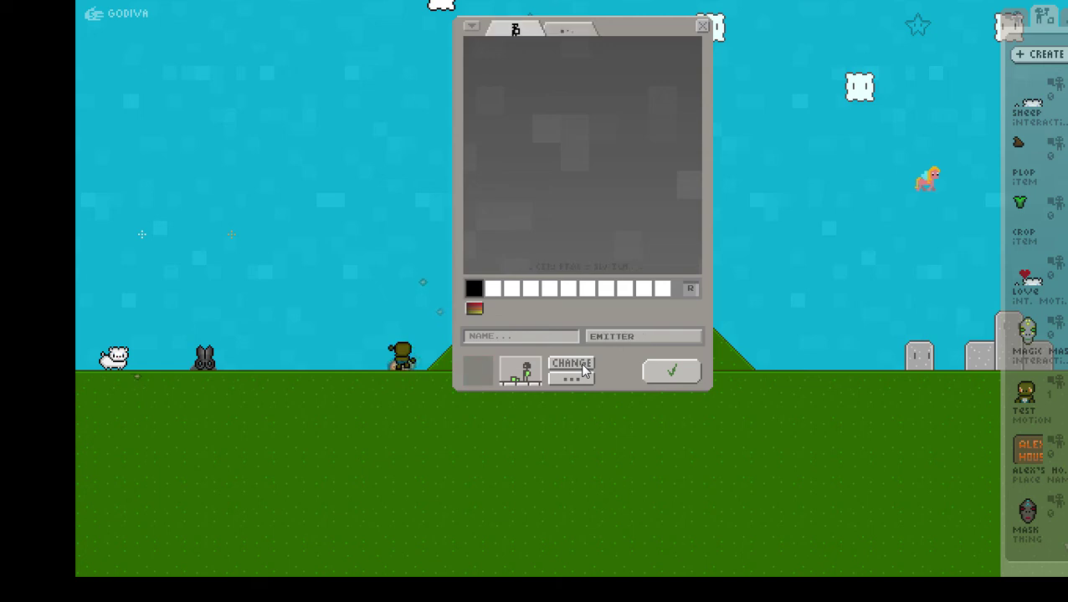
left_click(586, 372)
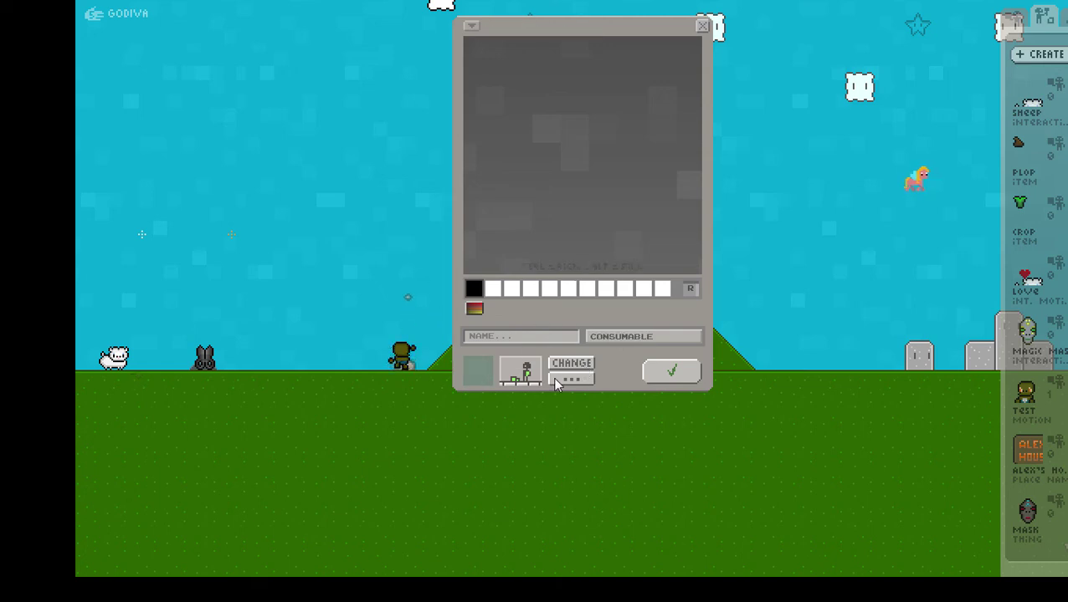
left_click(556, 378)
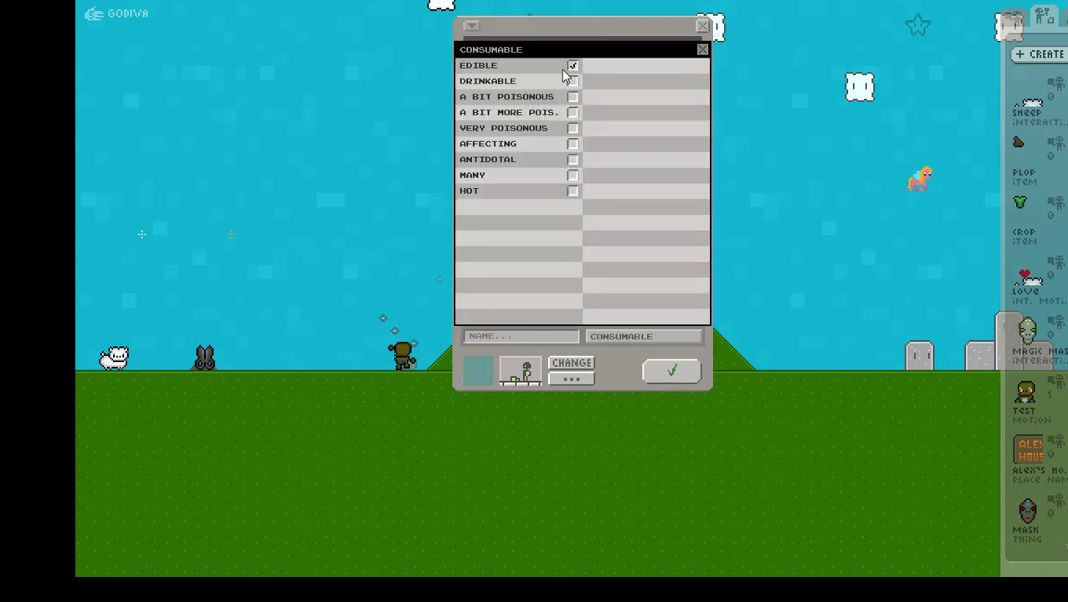
left_click(570, 68)
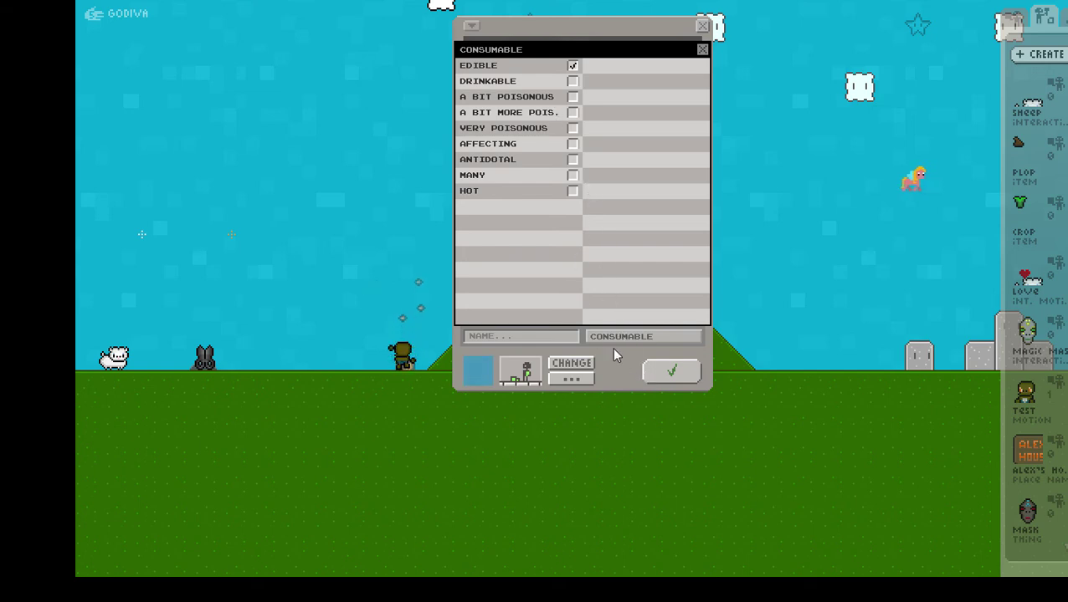
left_click(512, 336)
type("MEA")
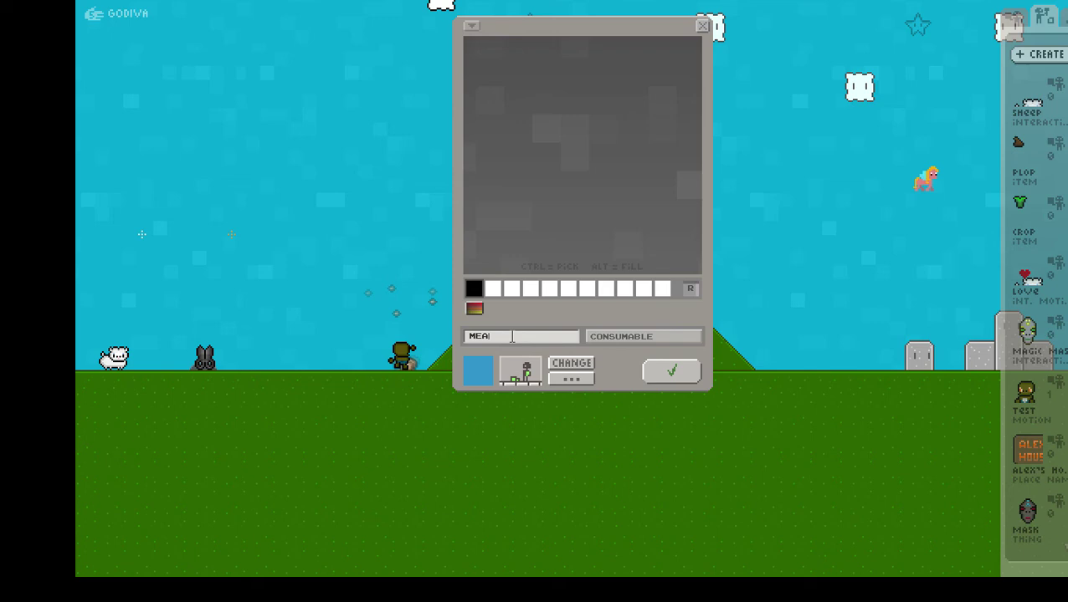
type("T")
Draw the black outline of a rounded meat chunk with a notch cut into its lower left
left_click(530, 144)
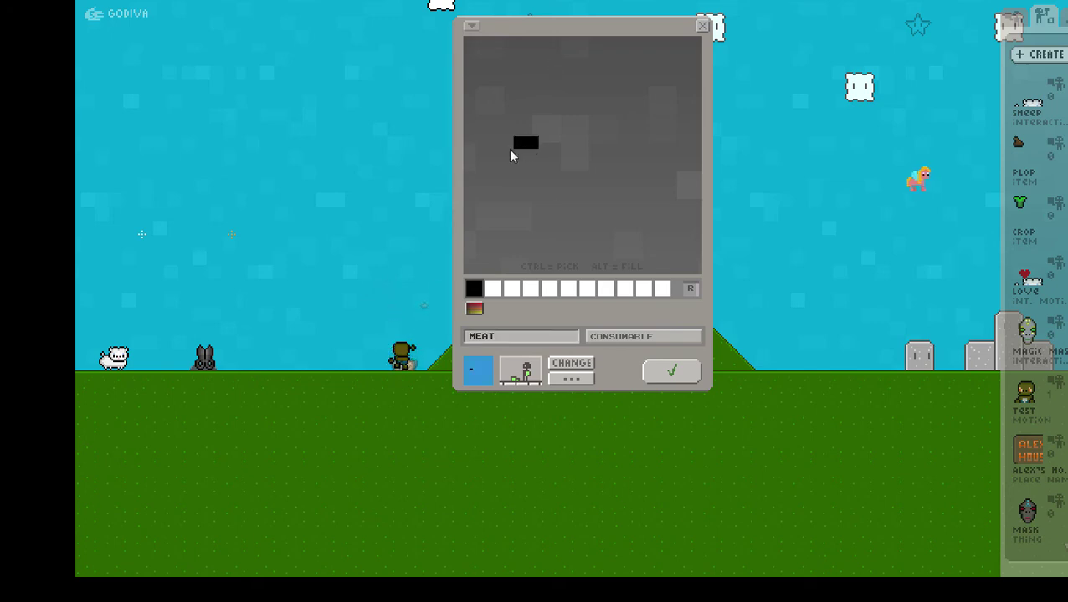
mouse_move(495, 169)
left_mouse_down()
mouse_move(495, 198)
mouse_move(520, 222)
mouse_move(566, 223)
left_mouse_up()
left_click(502, 218)
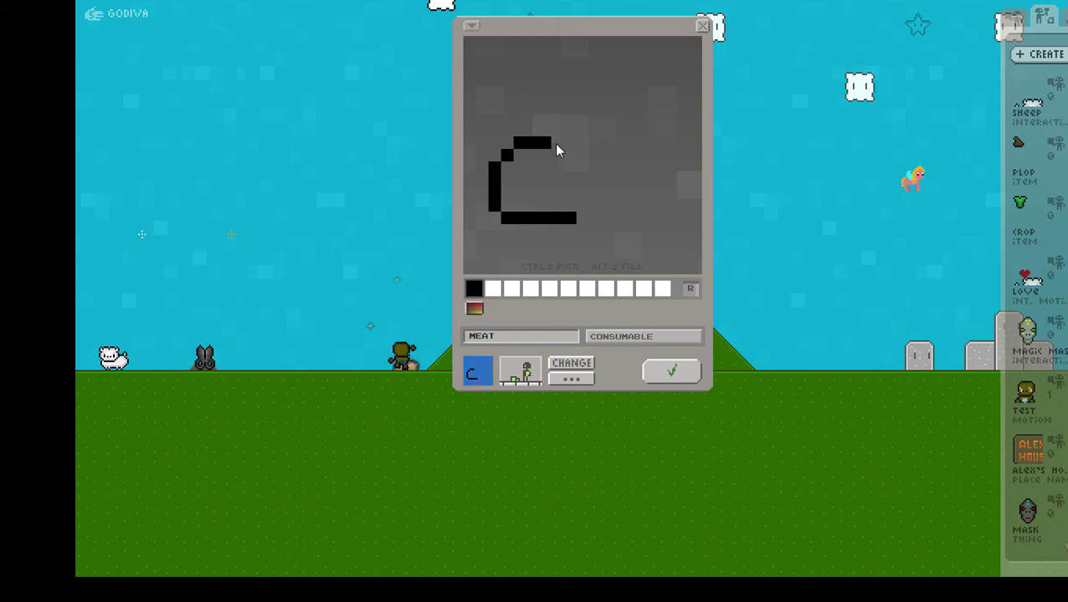
left_click_drag(582, 159, 594, 172)
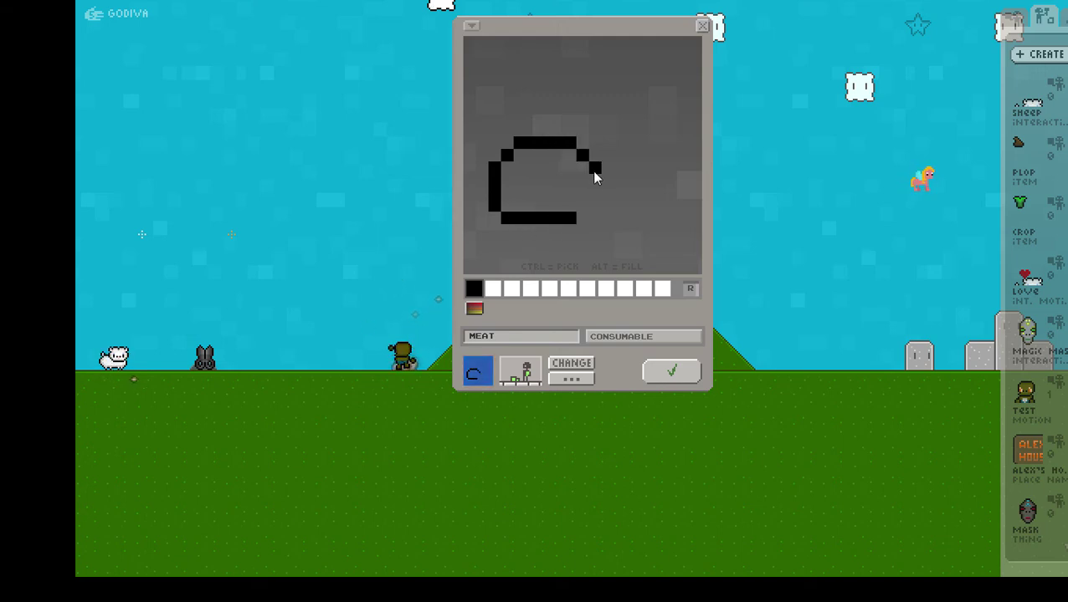
left_click_drag(600, 237, 568, 266)
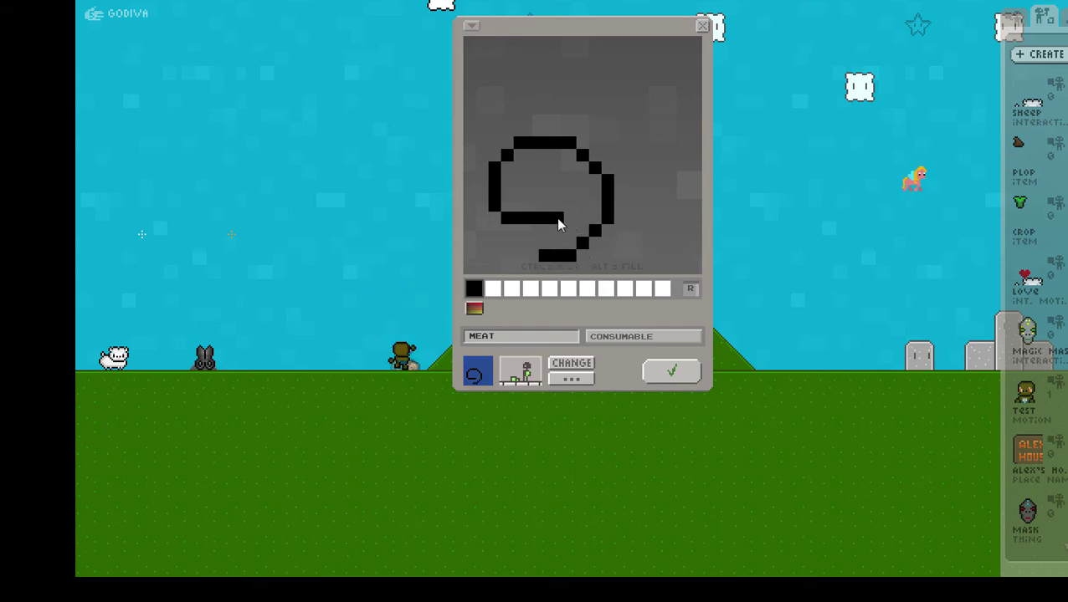
left_click_drag(543, 237, 540, 240)
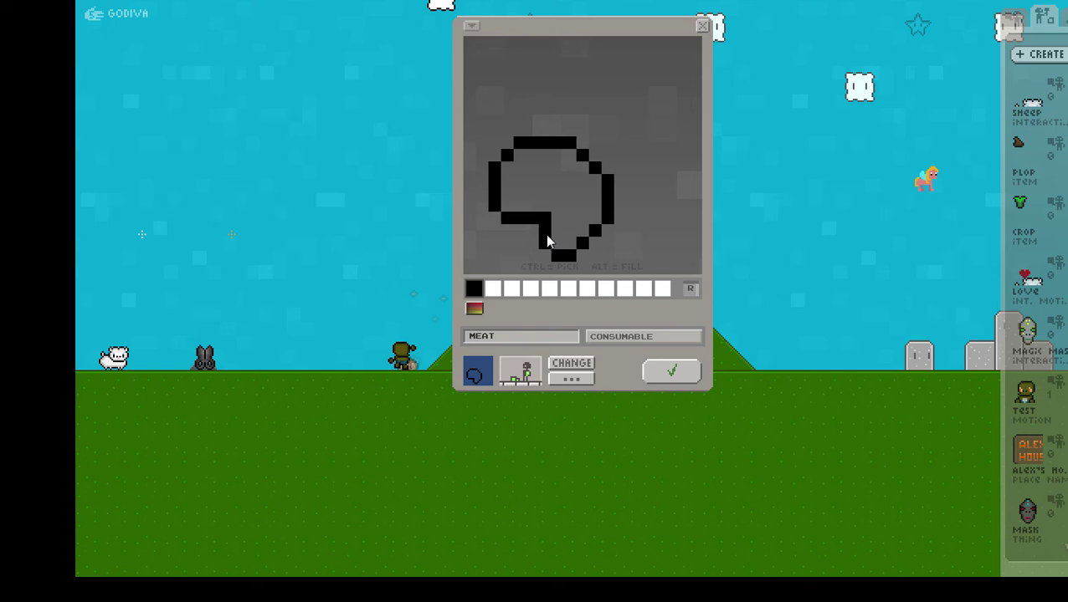
Pick a muted dark red and fill the meat outline with it
left_click(491, 290)
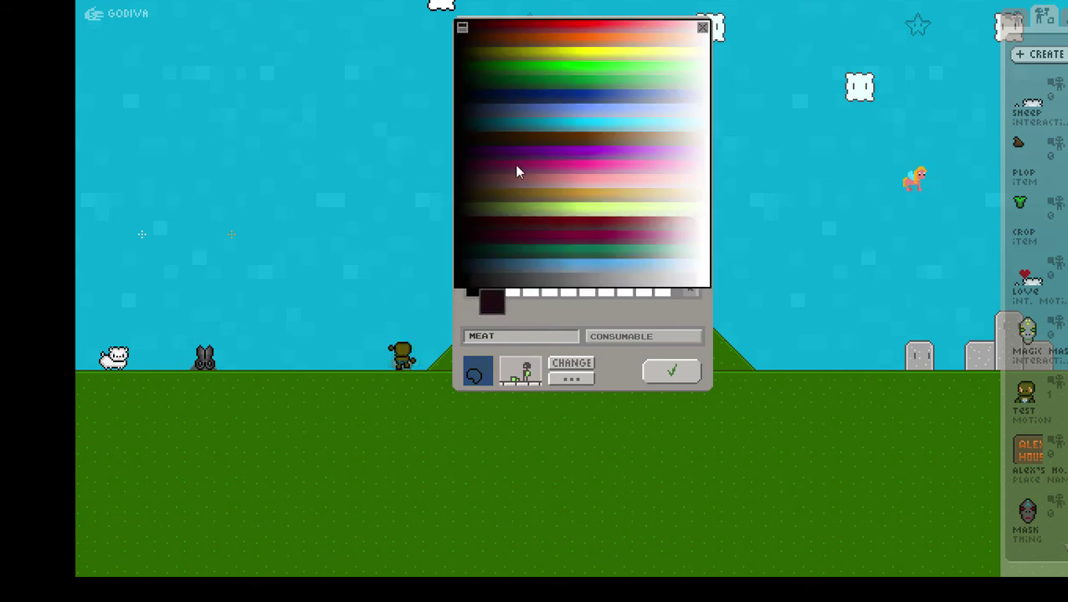
left_click(538, 34)
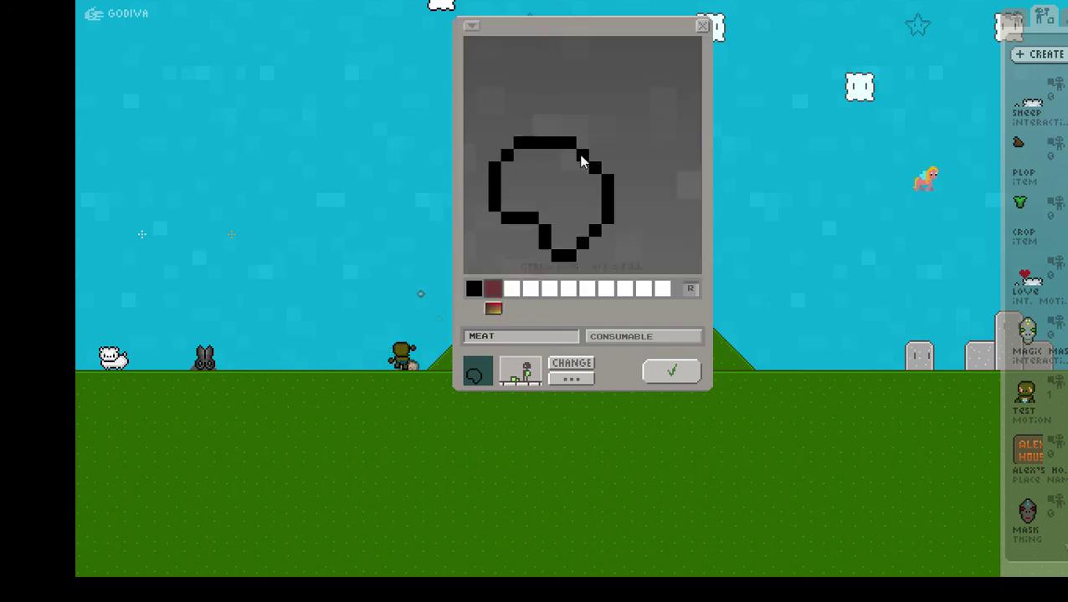
left_click(569, 217)
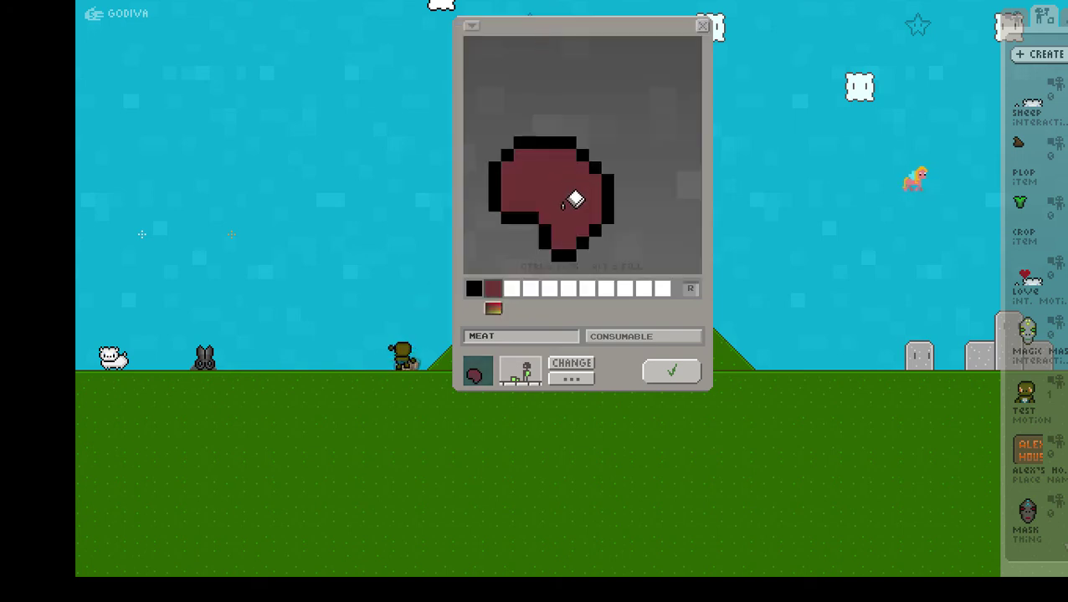
Pick a lighter pinkish red and draw a highlight along the meat's upper and right inner edge
left_click(517, 289)
left_click(619, 30)
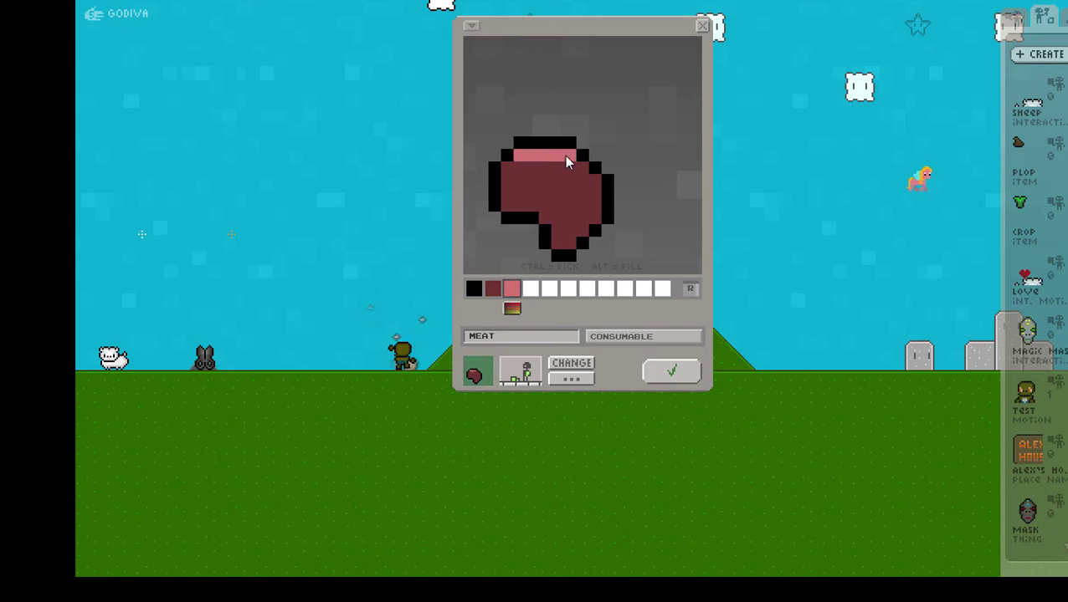
left_click_drag(595, 215, 596, 186)
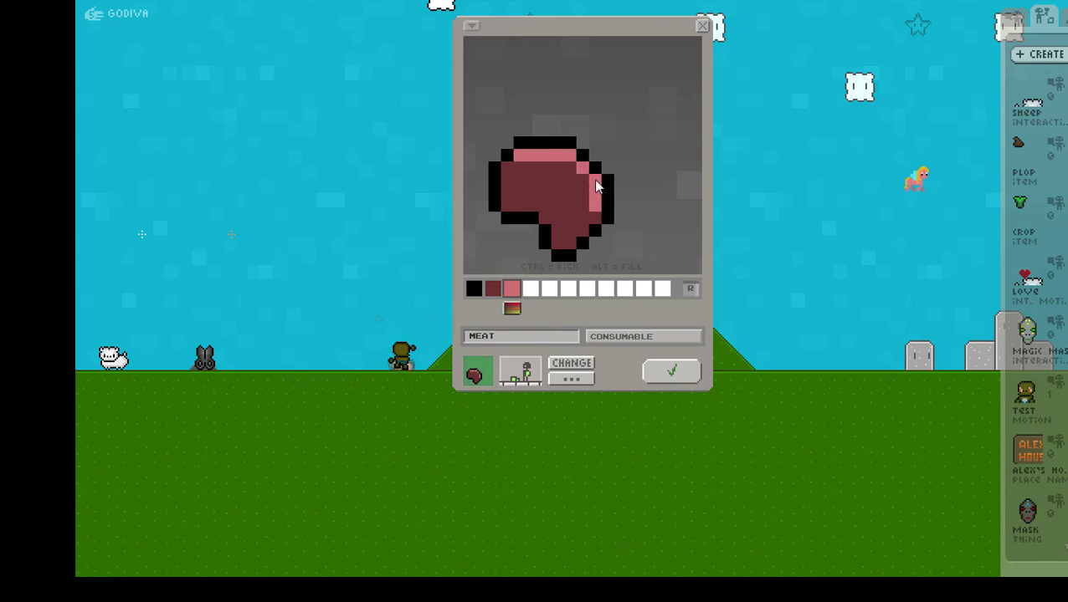
left_click_drag(584, 237, 557, 251)
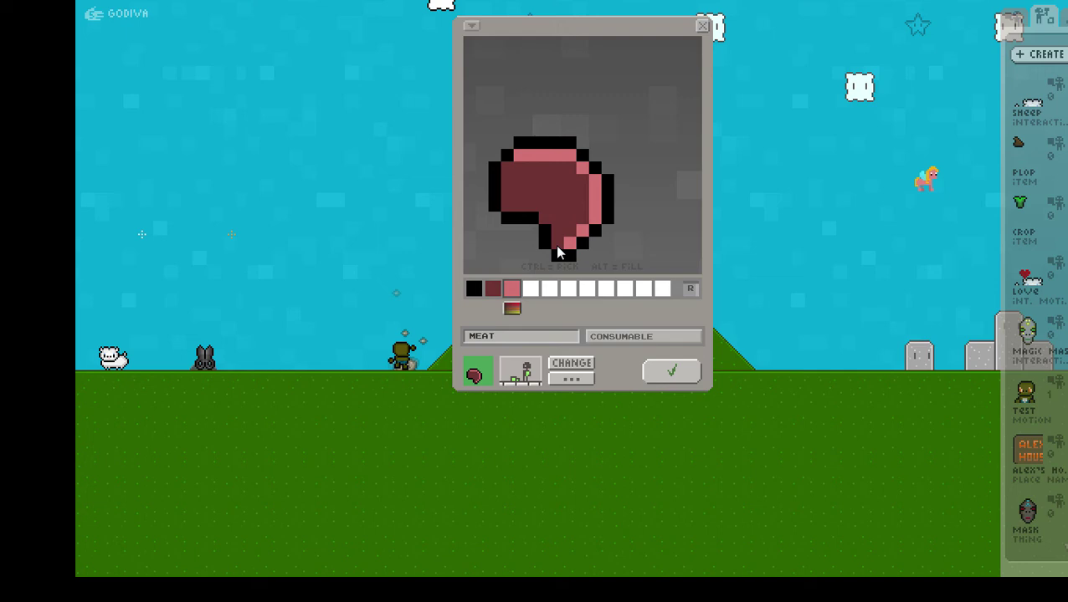
Pick a medium grey and draw a small cross-shaped bone in the middle of the meat
left_click(527, 289)
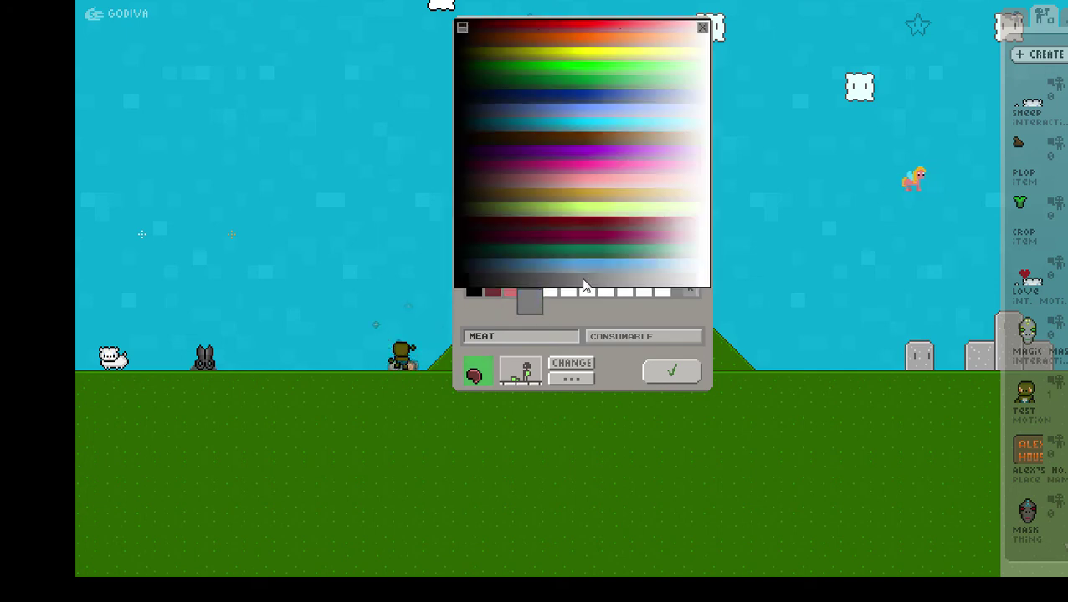
left_click(569, 249)
left_click(543, 186)
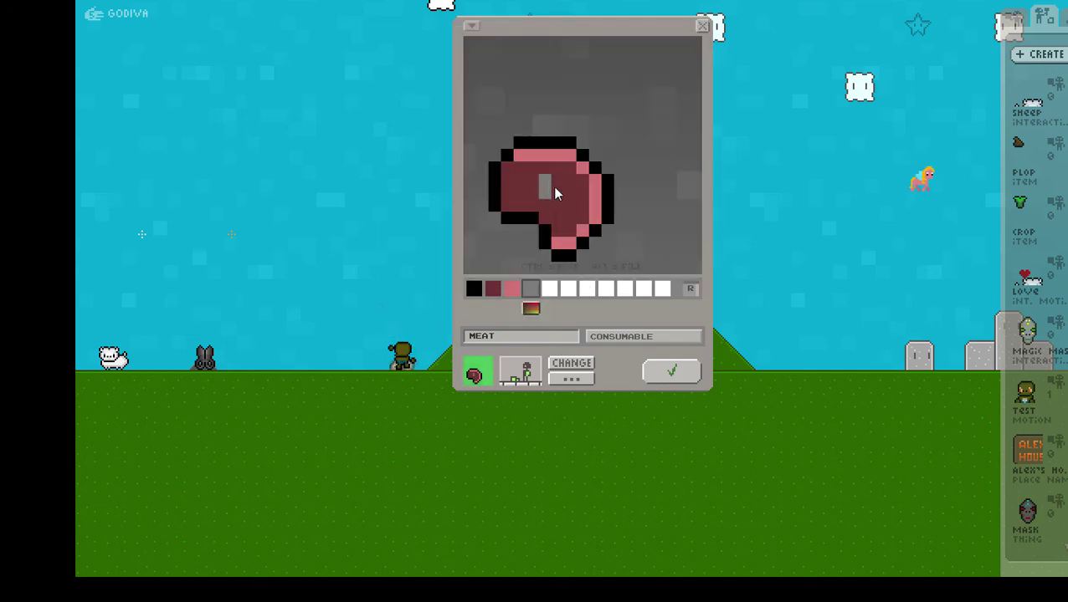
left_click(542, 204)
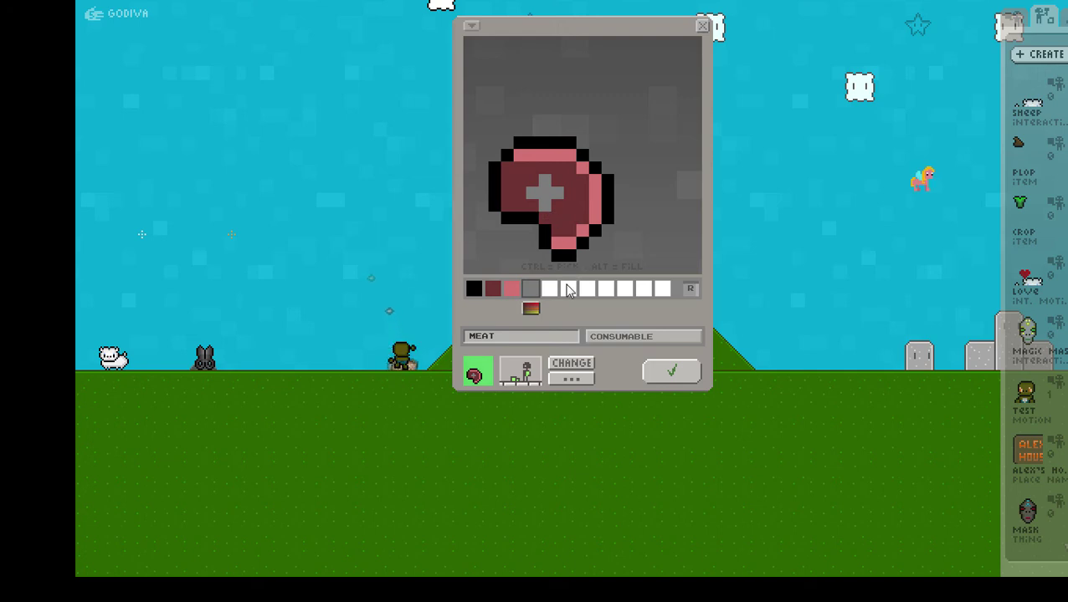
Add a darker and a lighter grey to the palette and lighten the bone's upper and right pixels
left_click(549, 290)
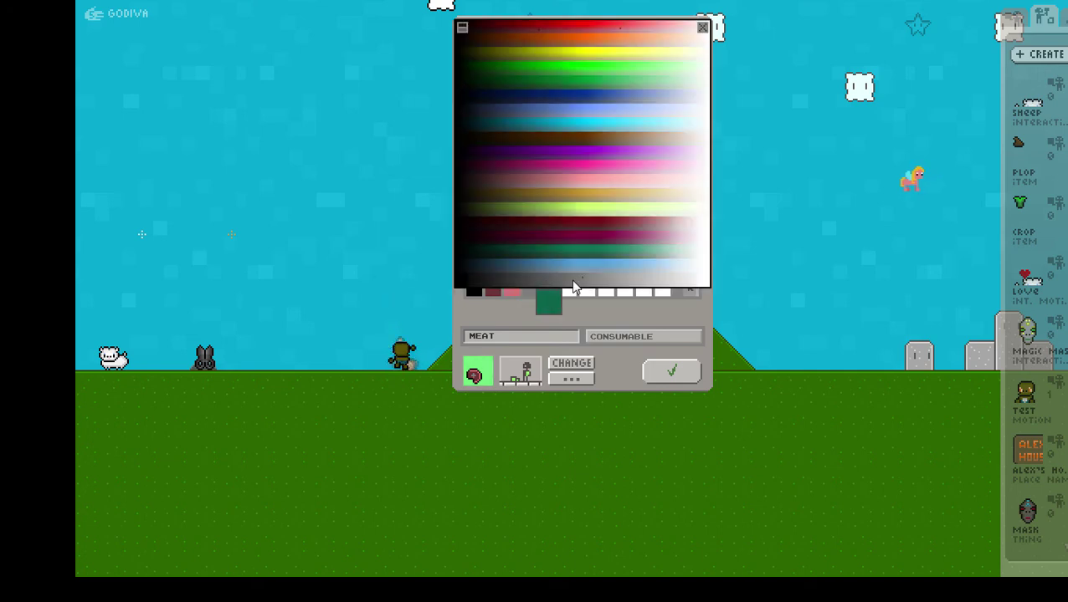
left_click(570, 285)
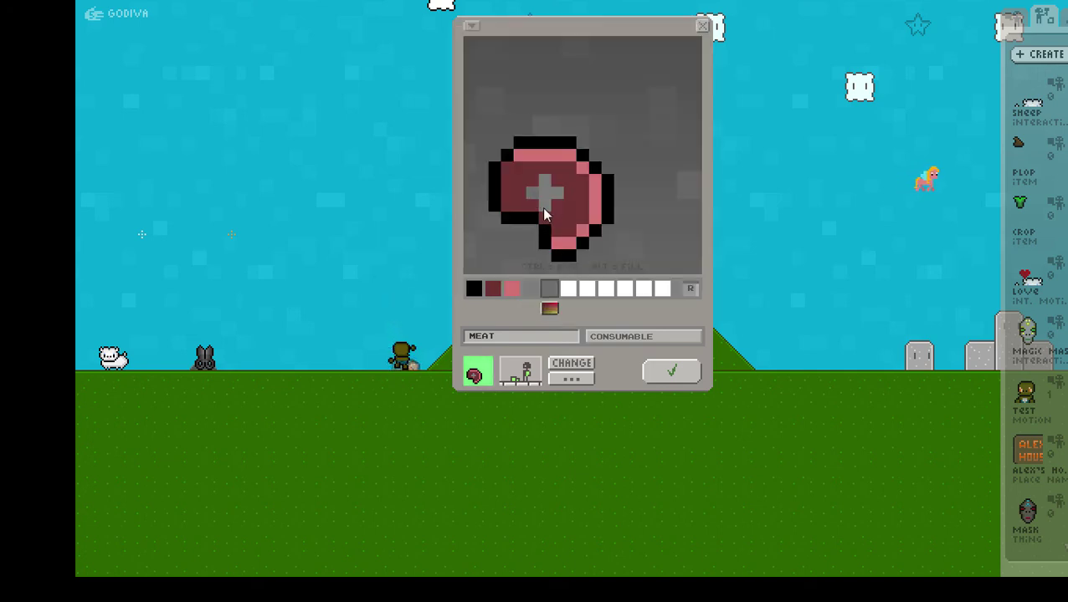
left_click(569, 289)
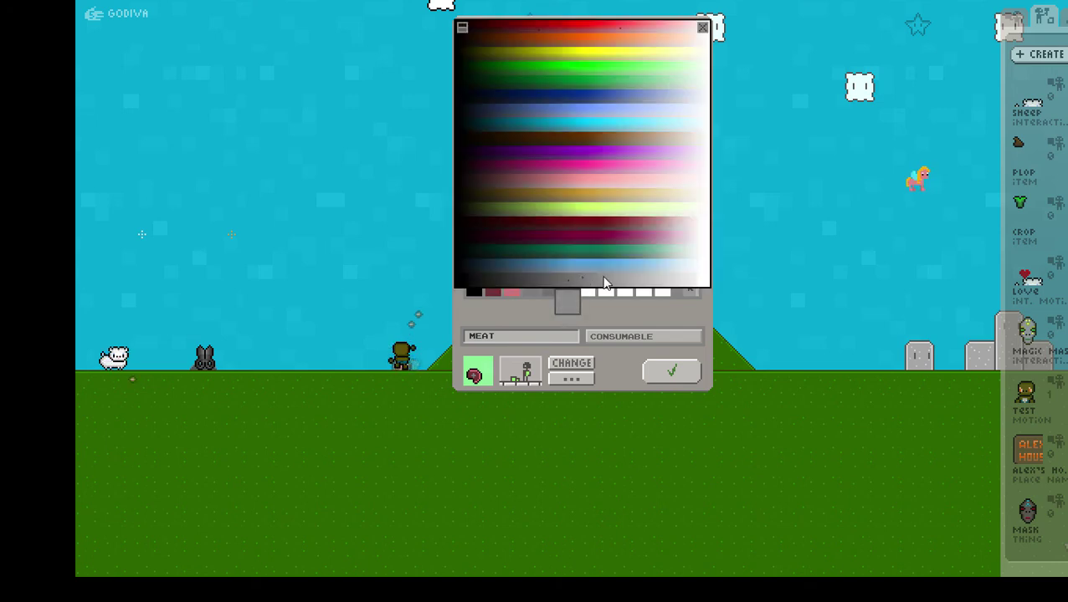
left_click(603, 282)
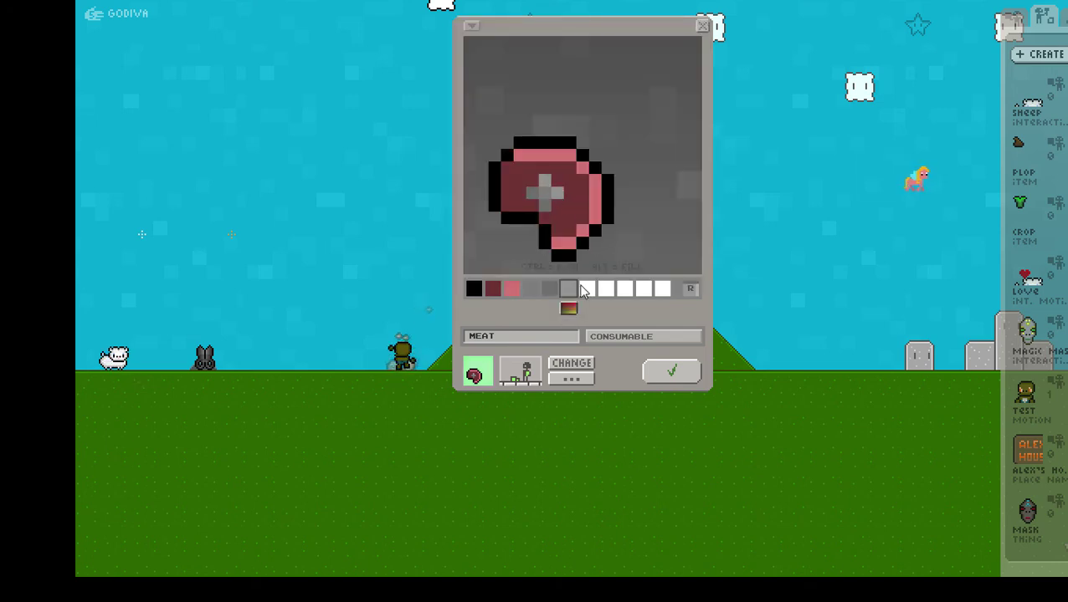
left_click(568, 291)
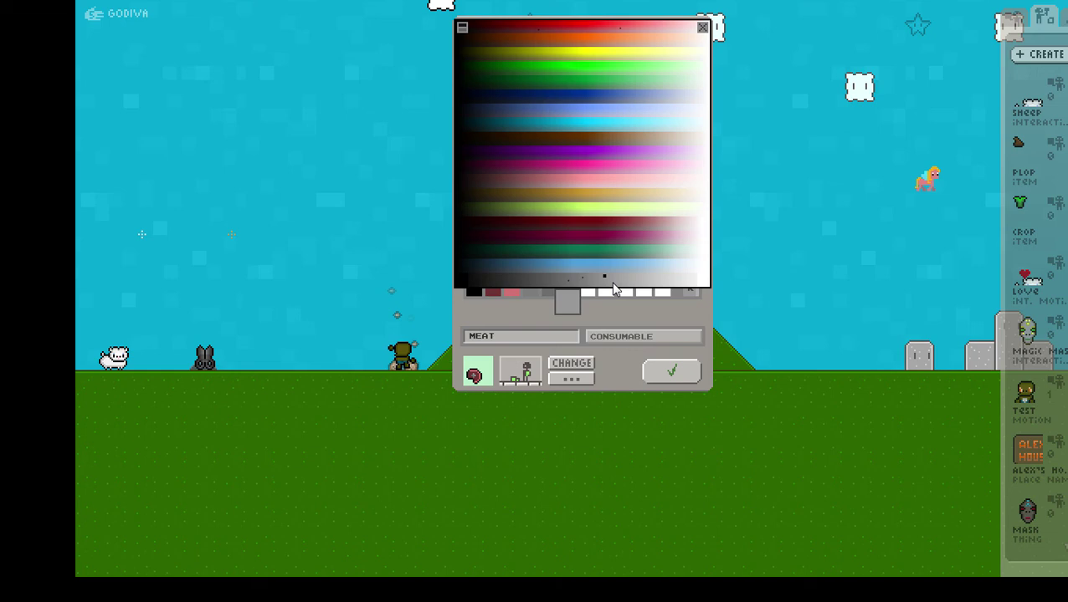
left_click(610, 286)
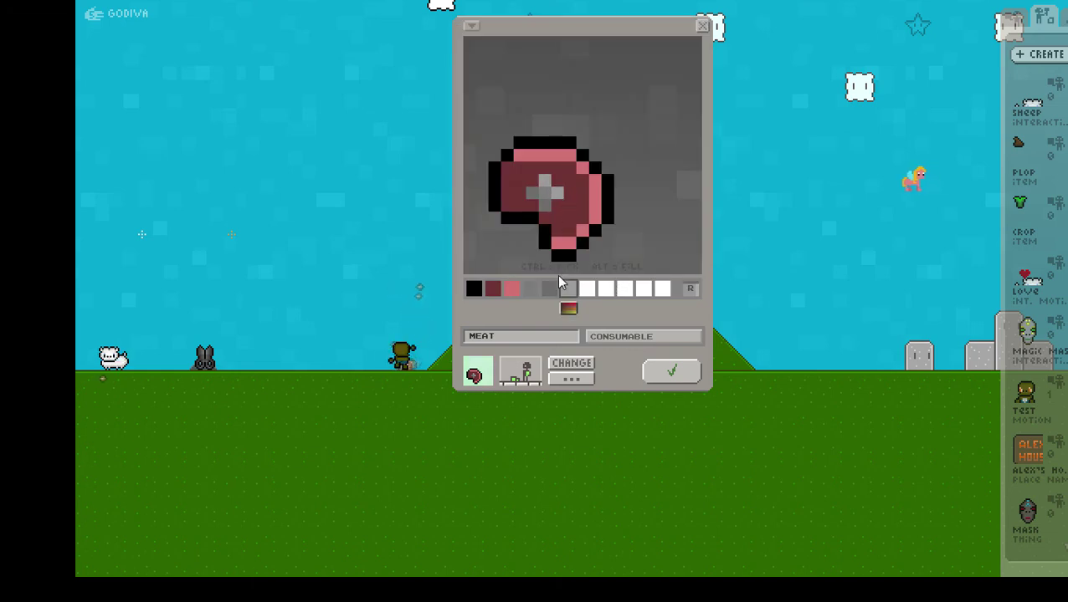
left_click(537, 288)
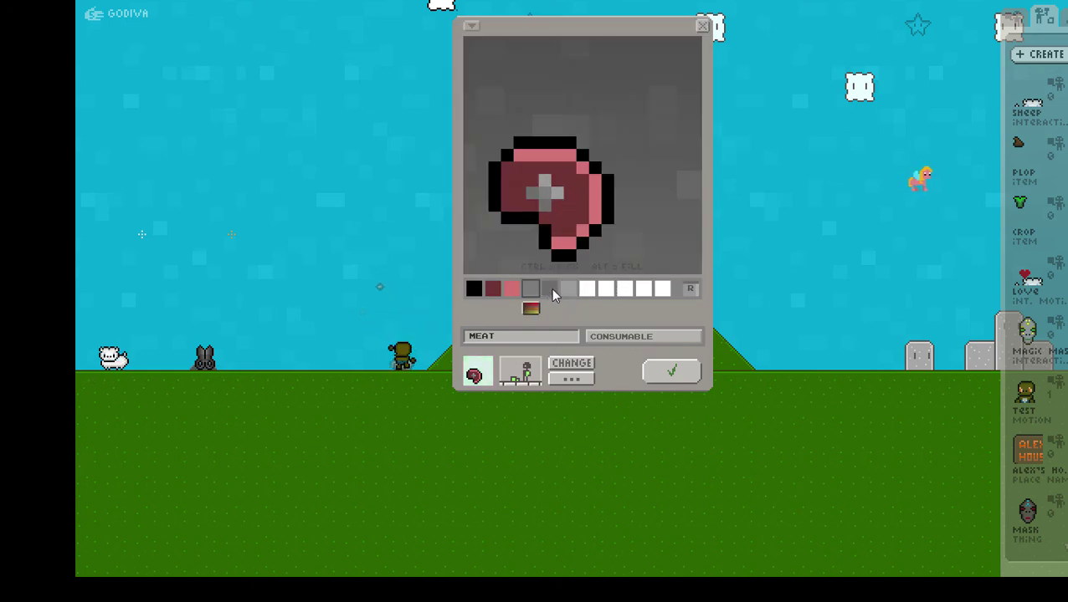
Remove the bone's lowest pixel with the meat's dark red, try a white centre pixel, and keep the black outline intact
left_click(558, 214, "ctrl")
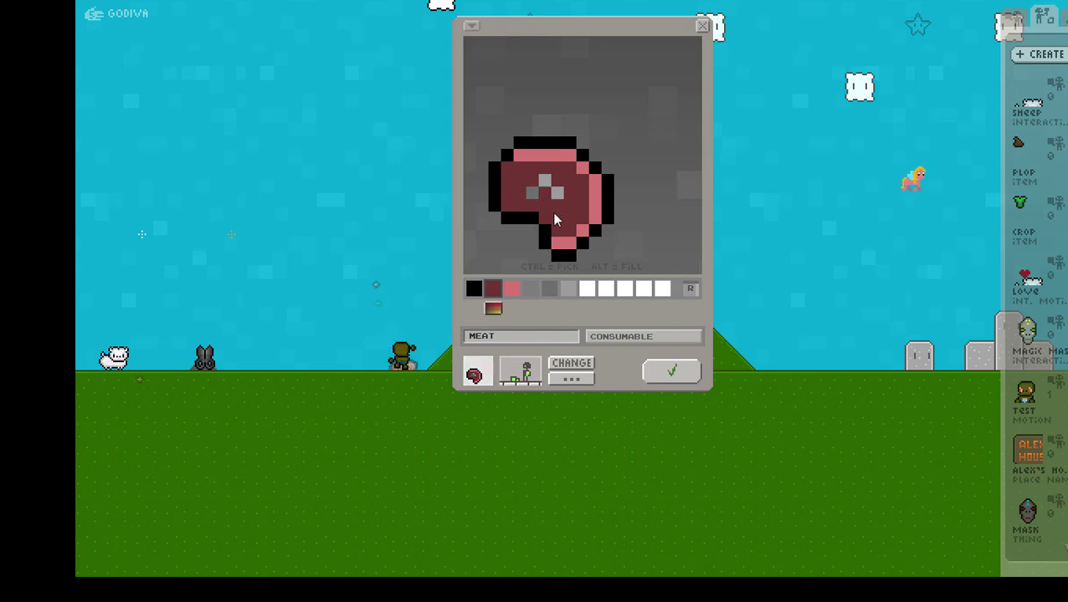
left_click(589, 289)
left_click(543, 194)
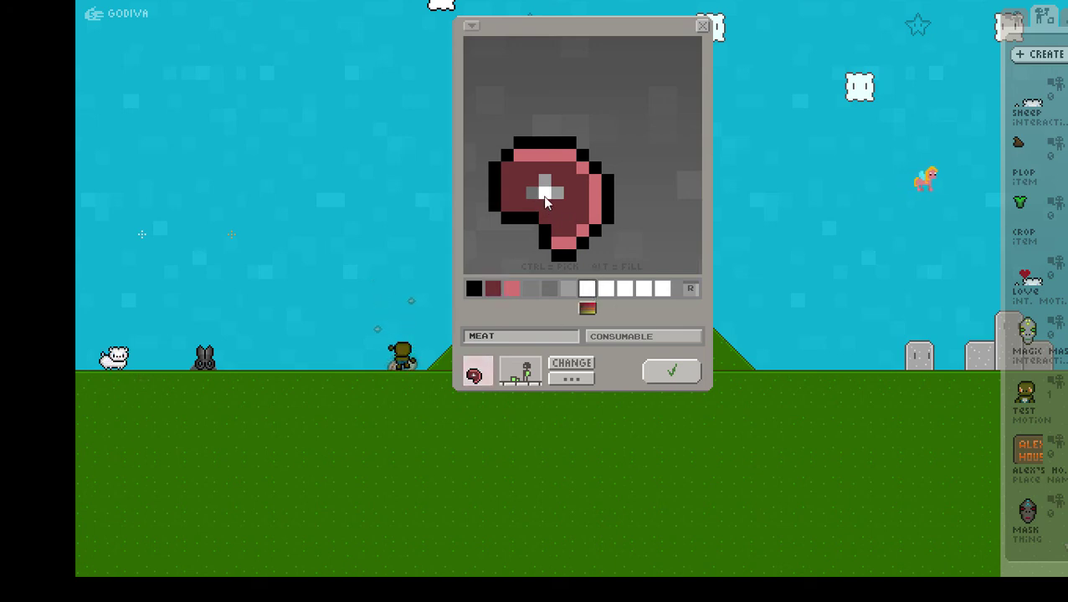
left_click(543, 219, "ctrl")
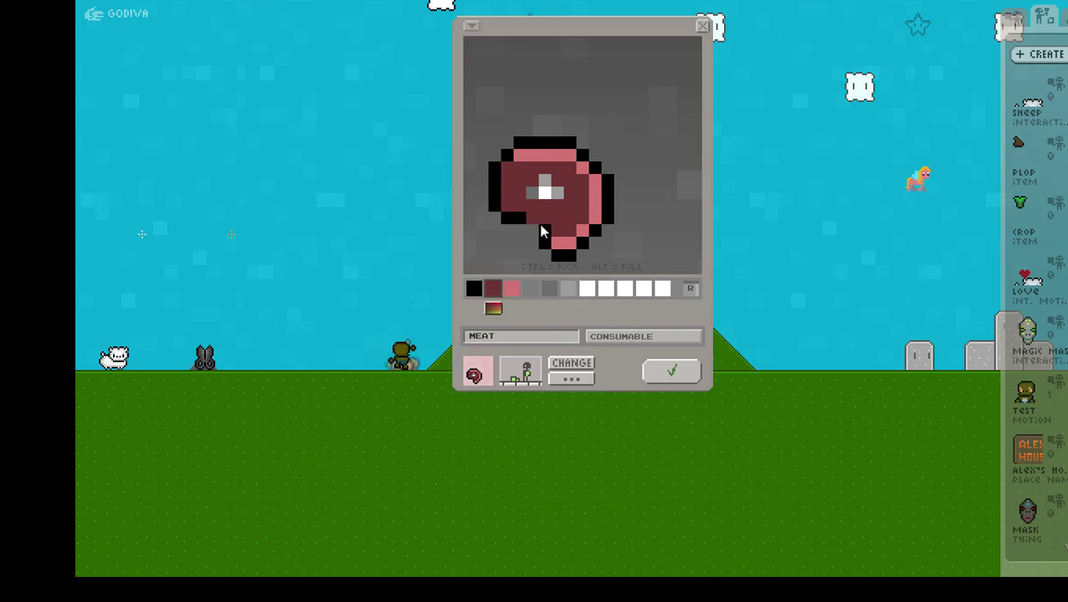
left_click(540, 227, "ctrl")
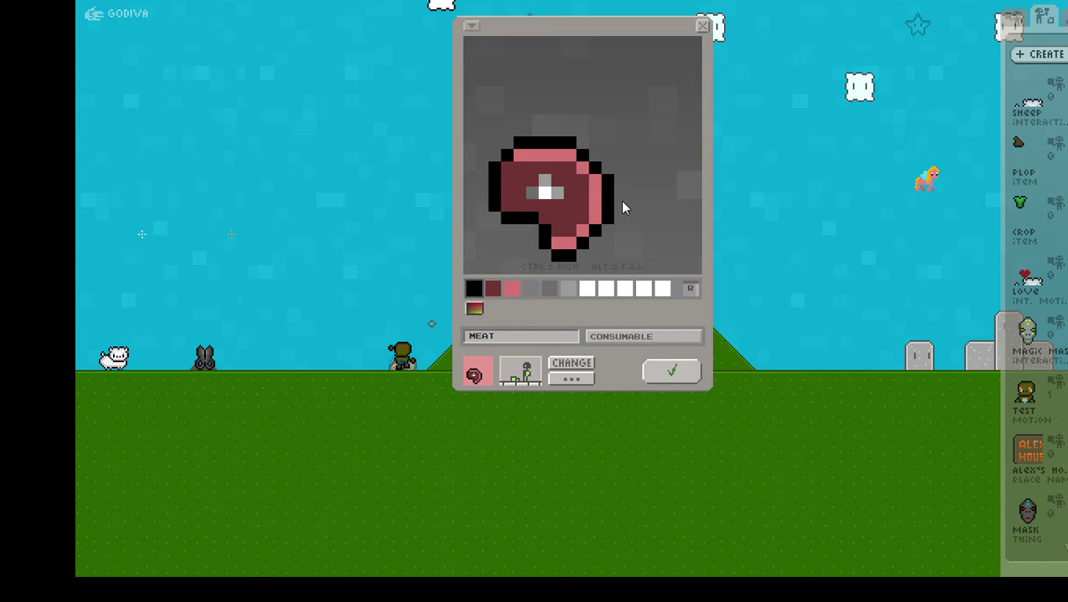
Change the white swatch to a deeper dark red and shade the meat's left and lower inner edge with it
left_click(586, 290)
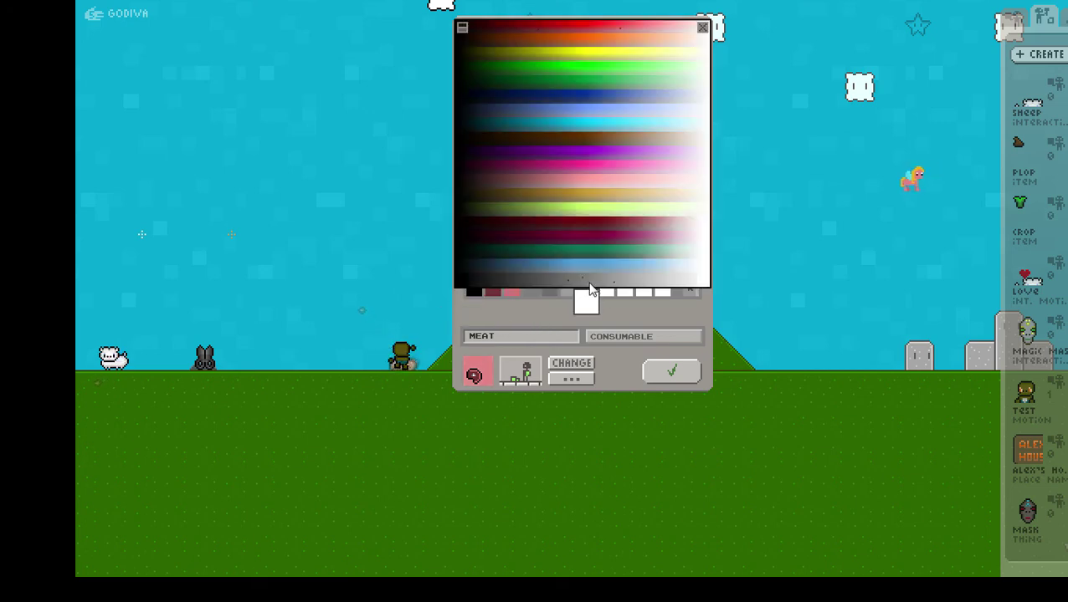
left_click(516, 35)
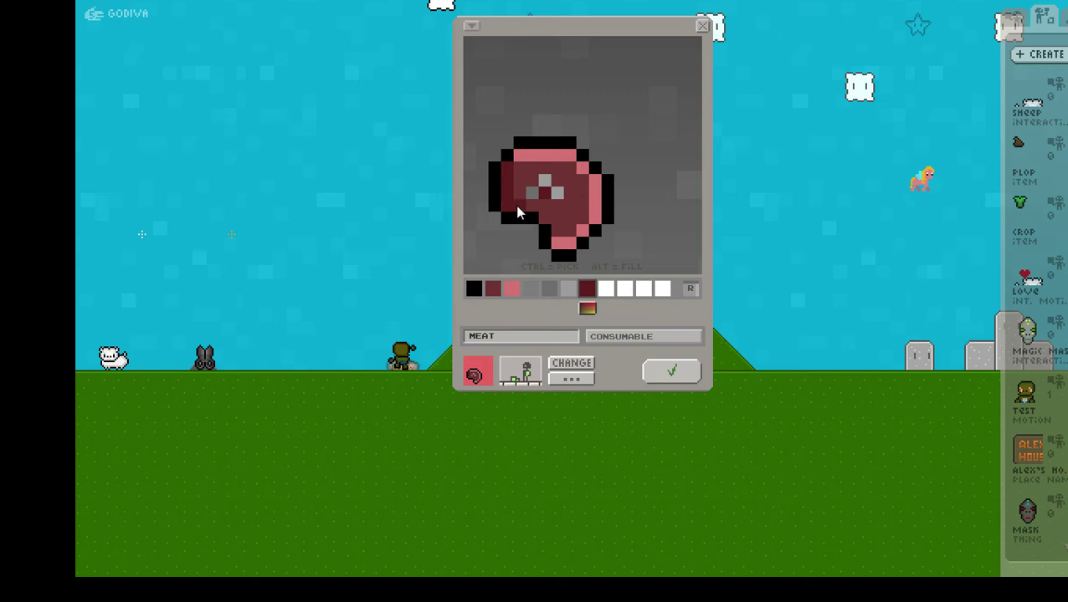
left_click_drag(535, 213, 556, 239)
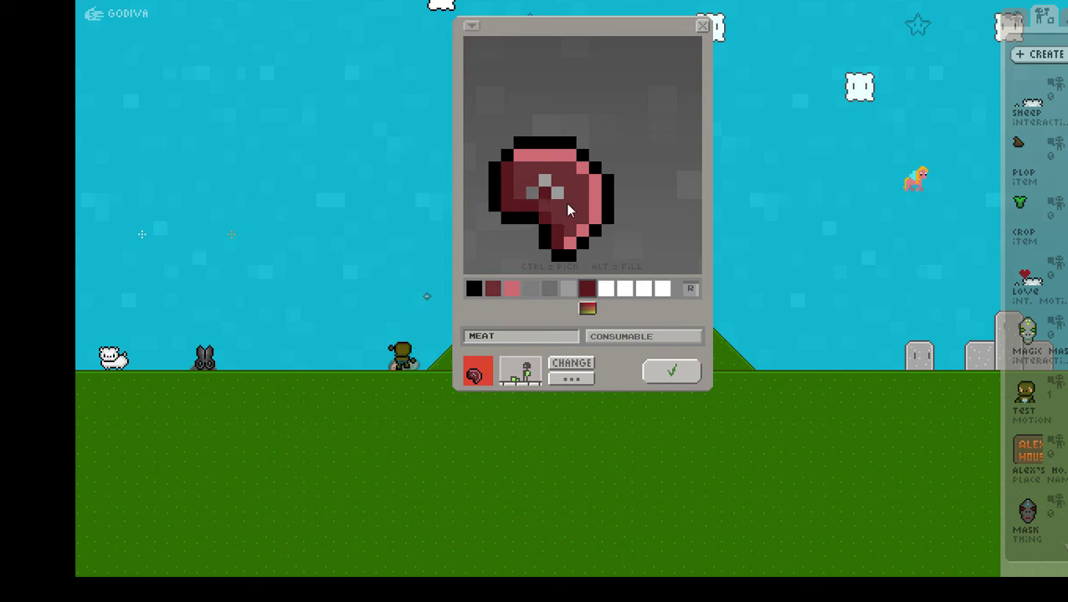
Recolour the bone's centre pixel medium grey and save the meat creation
left_click(552, 288)
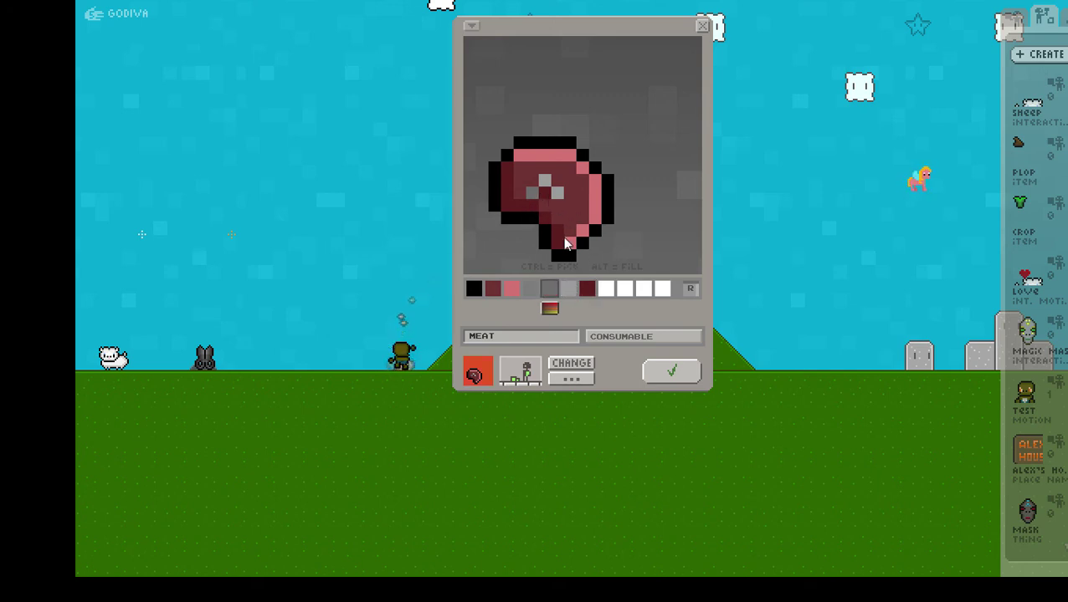
left_click(542, 193)
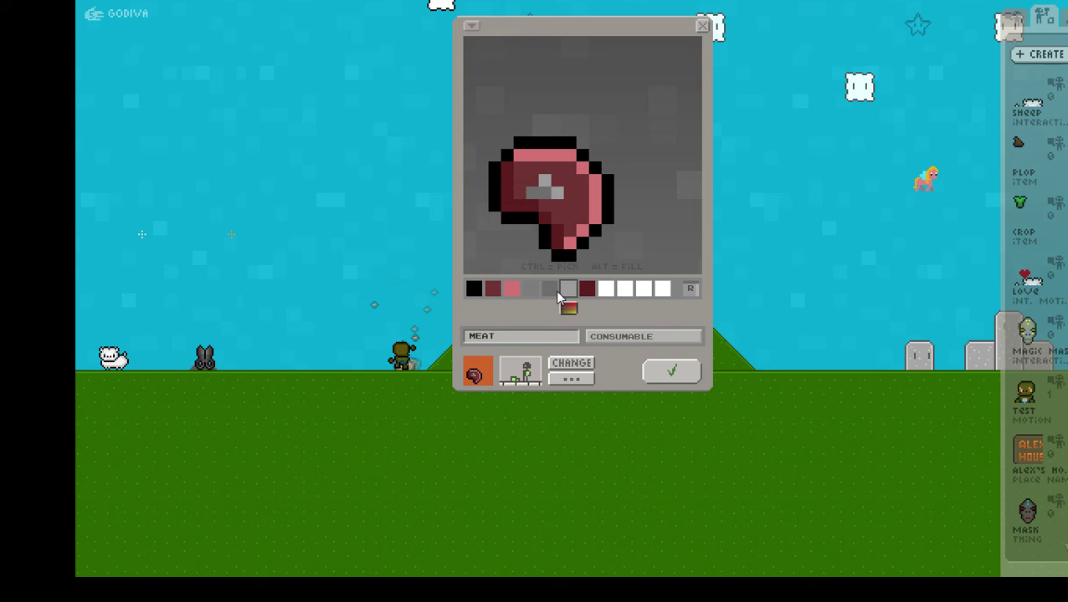
left_click(530, 288)
left_click(545, 193)
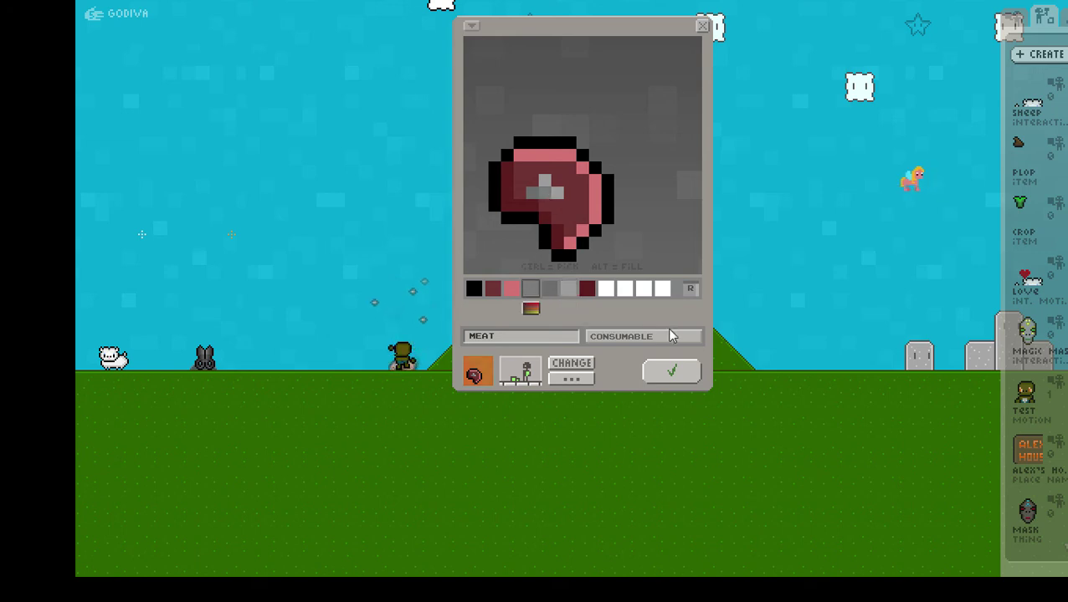
left_click(670, 371)
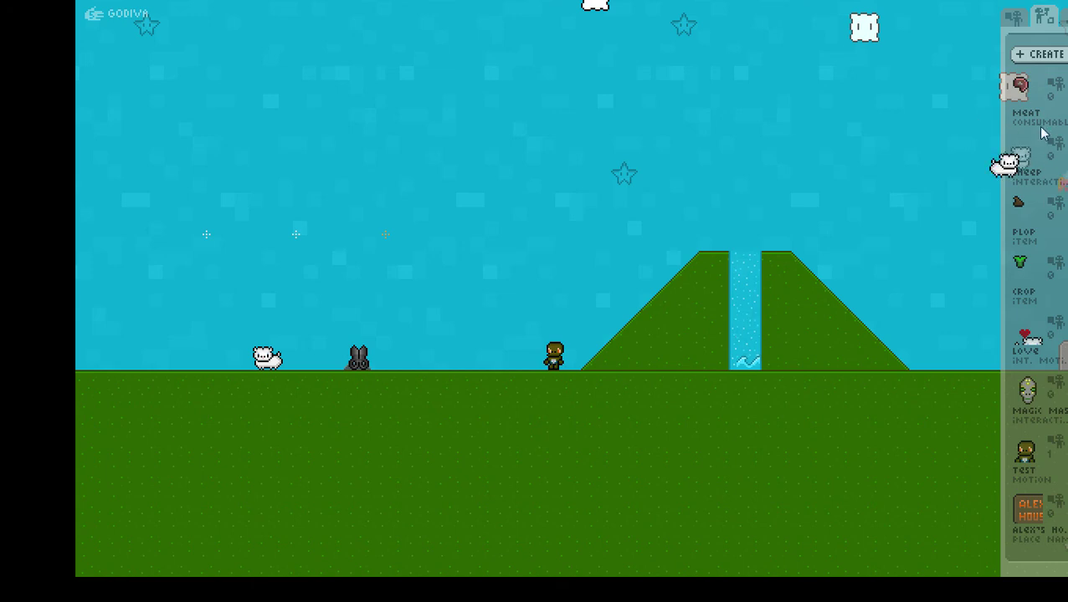
Edit the sheep creation, assign the meat item to its MEAT reference and save the sheep
left_click_drag(1040, 132, 1020, 55)
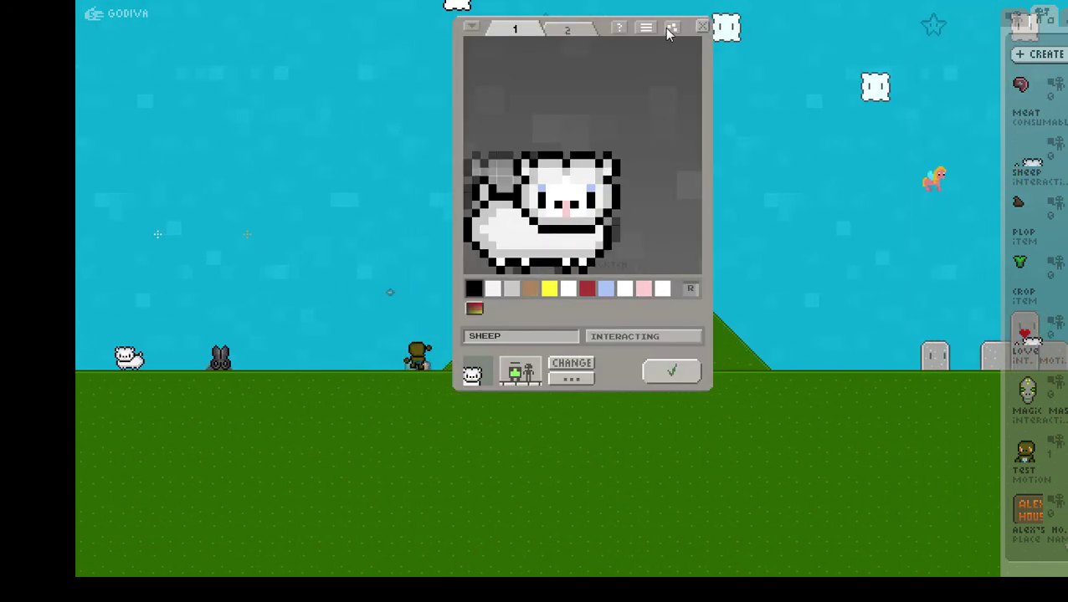
left_click(672, 28)
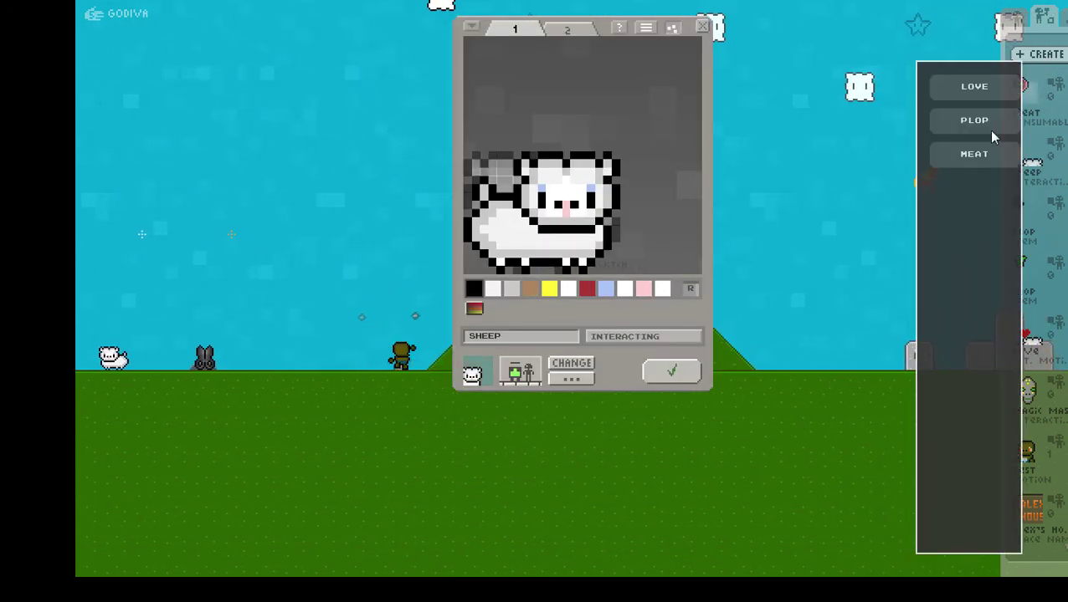
left_click(669, 371)
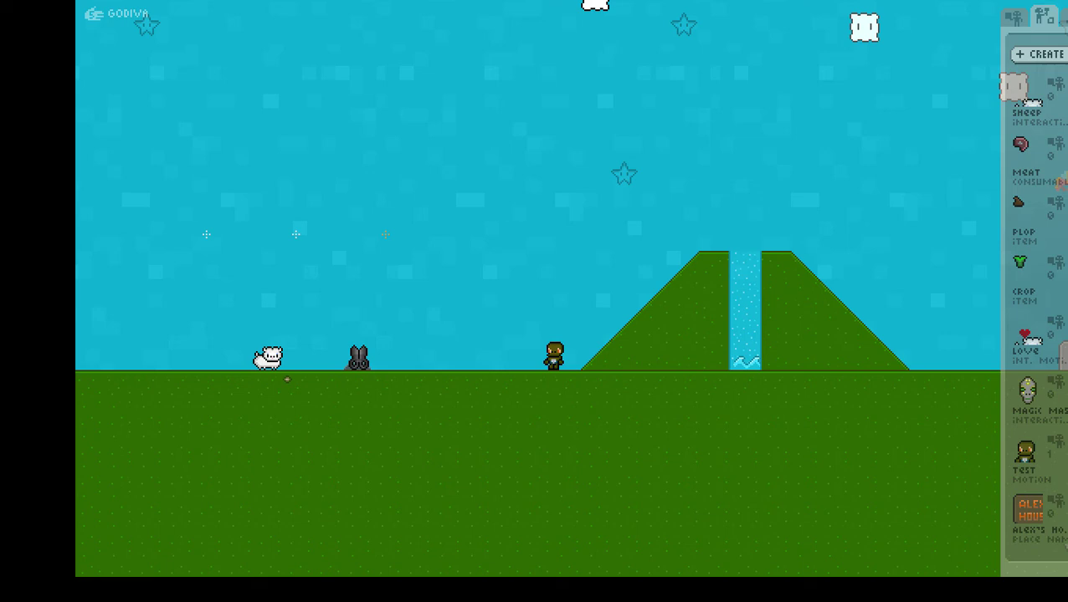
Place the updated sheep on the ground beside the avatar and pet it to test its Love reaction
left_click_drag(1027, 98, 495, 359)
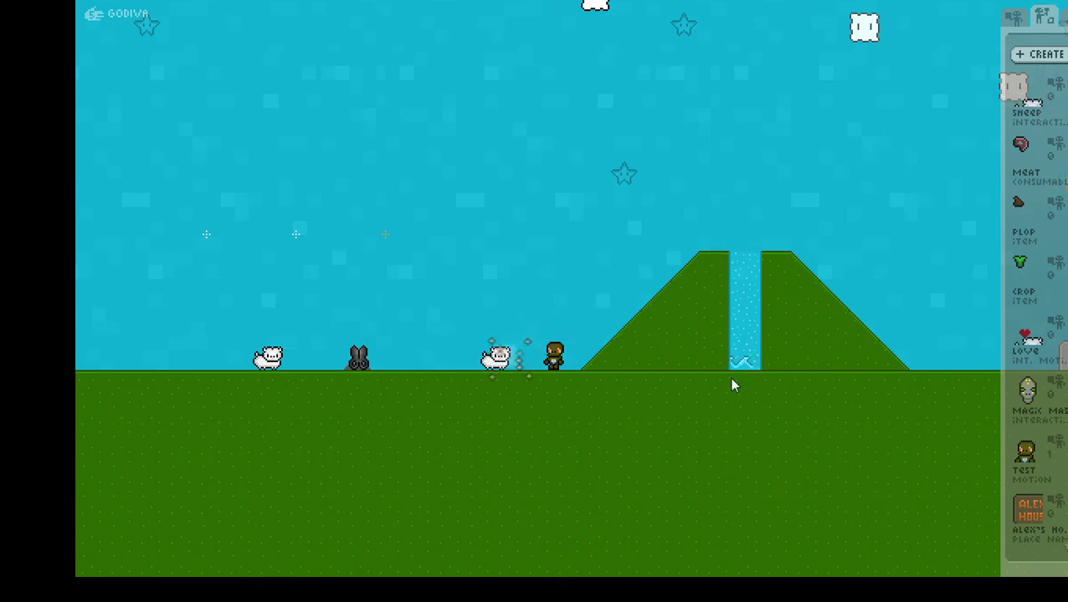
key("Left")
key("Right")
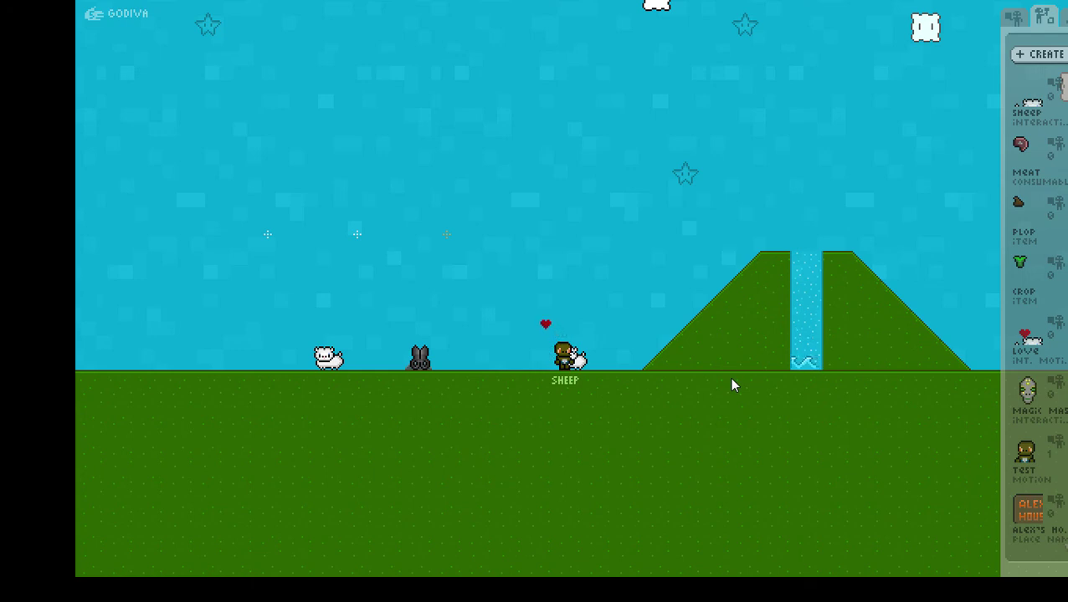
key("Left")
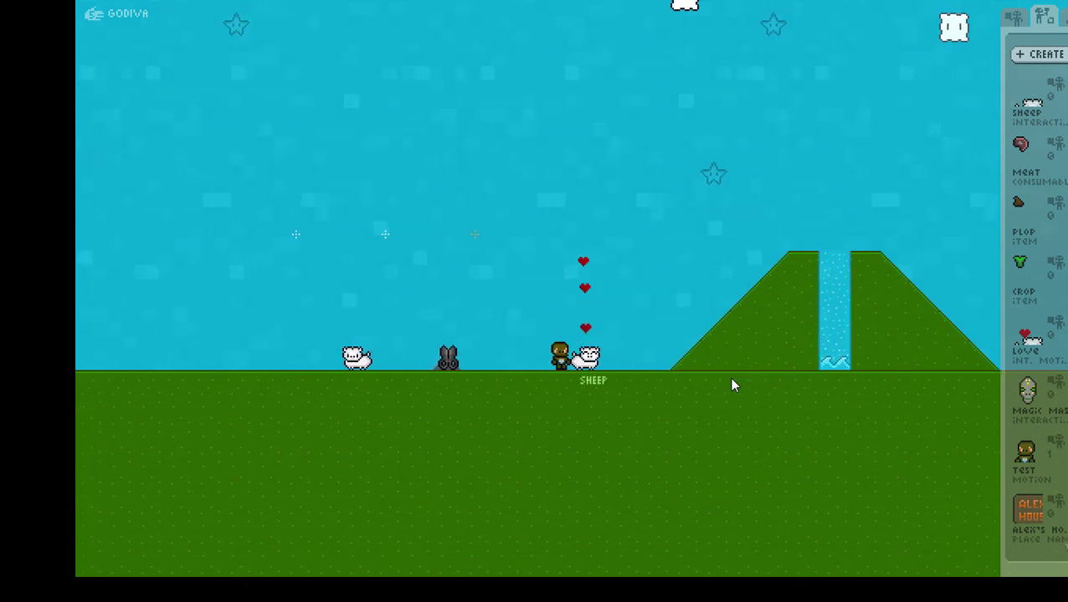
key("Left")
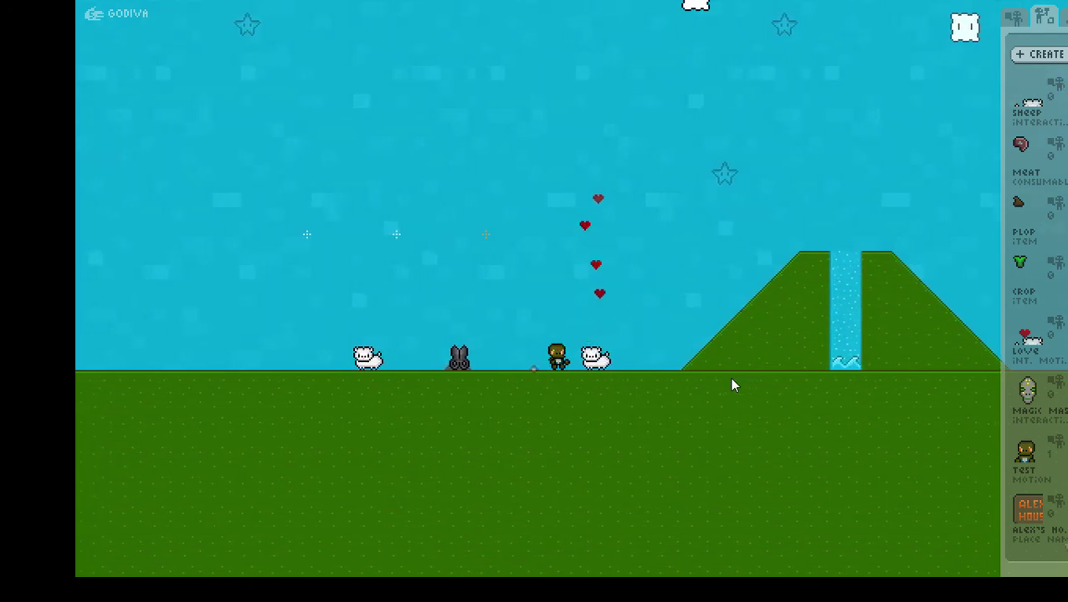
key("Right")
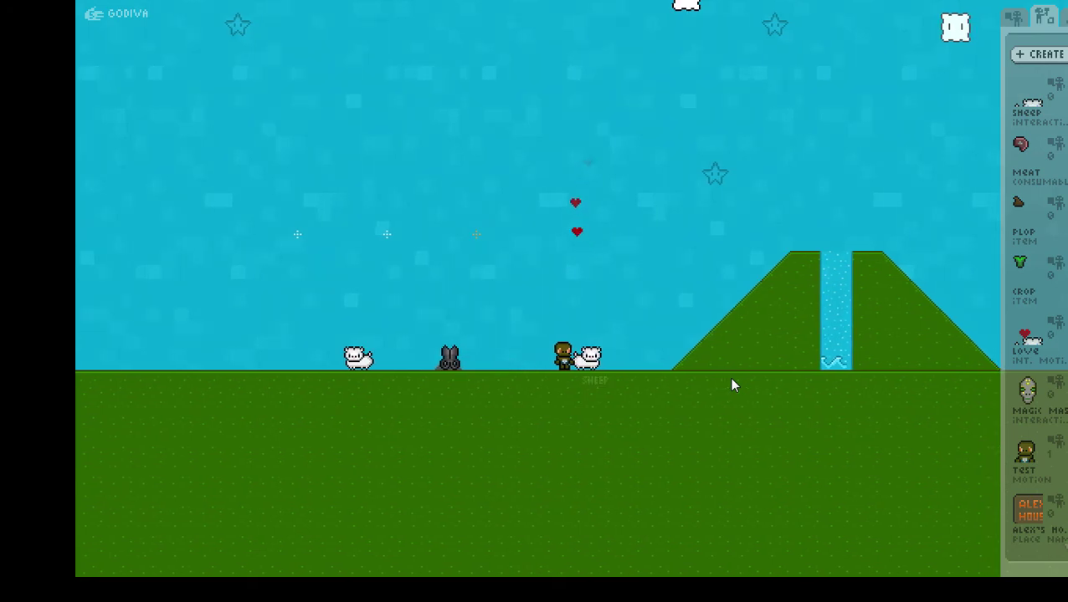
Test the sheep's Meat reaction by walking up to it and using the /nibble command
key("Right")
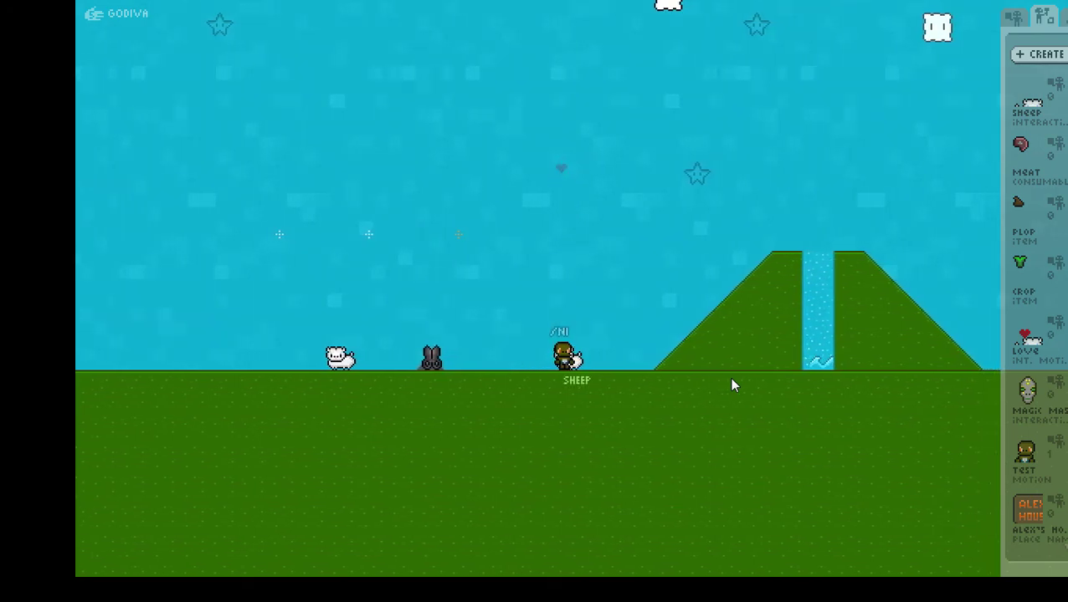
key("Left")
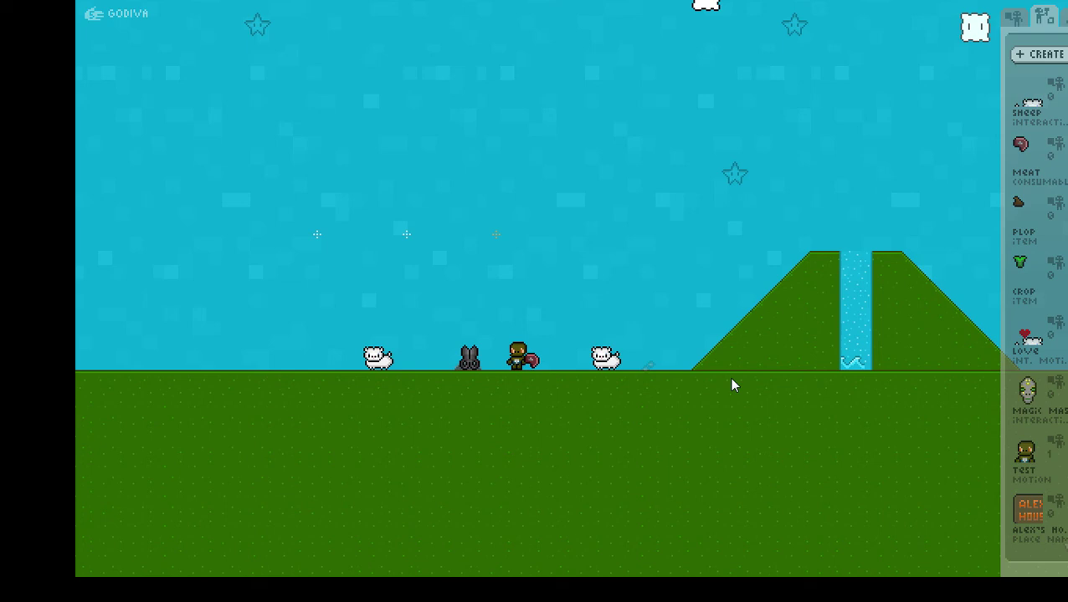
key("Up")
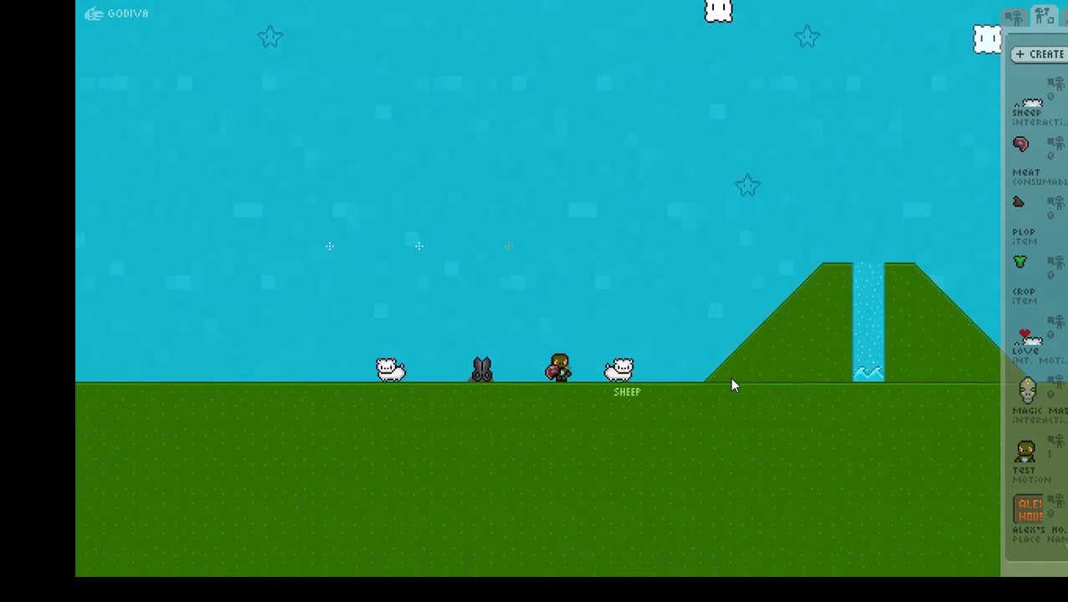
key("Left")
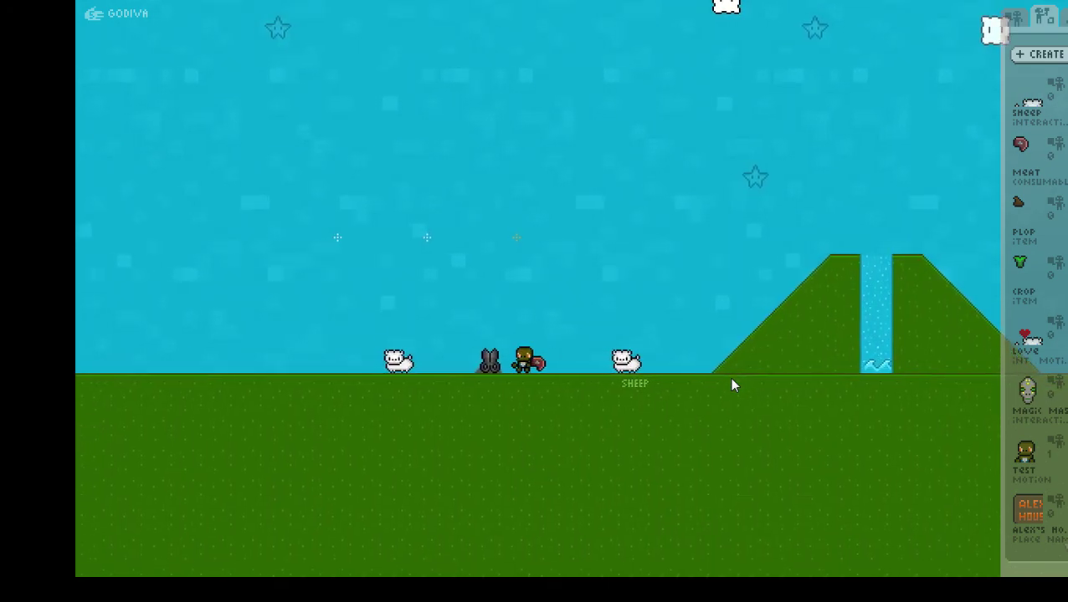
key("Right")
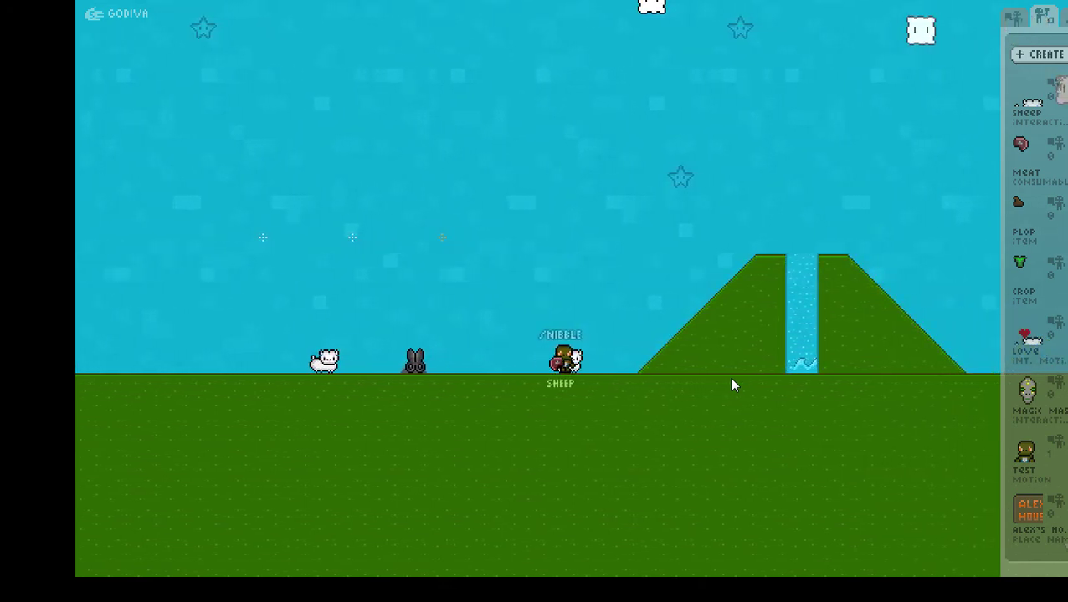
key("Left")
key("space")
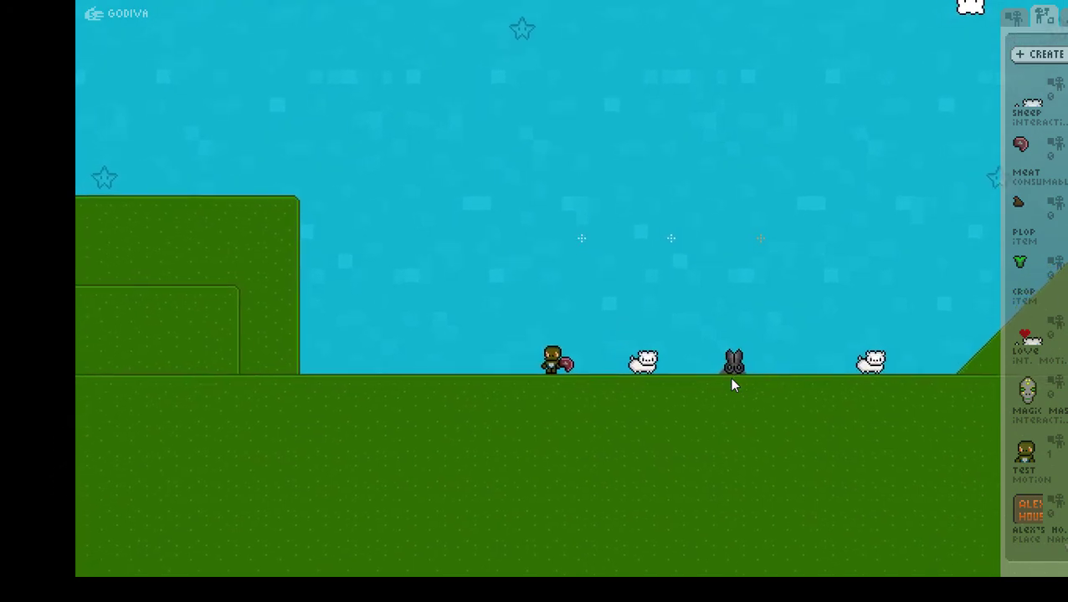
Equip the crop and carry it to the sheep near the hill to test its Plop reaction, then discard the plop
key("Right")
key("Up")
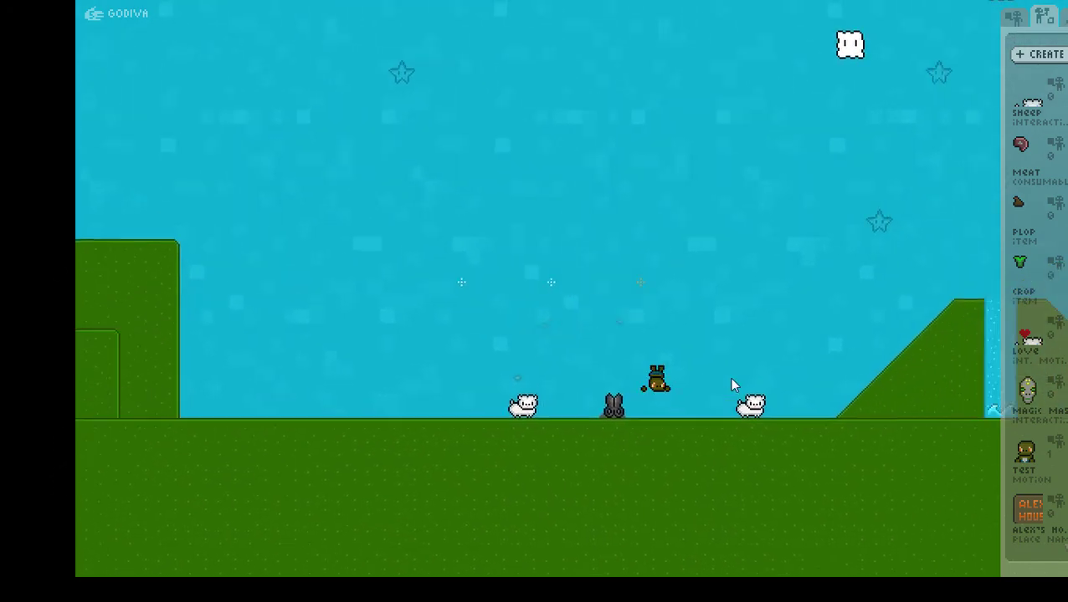
left_click(1021, 262)
key("Right")
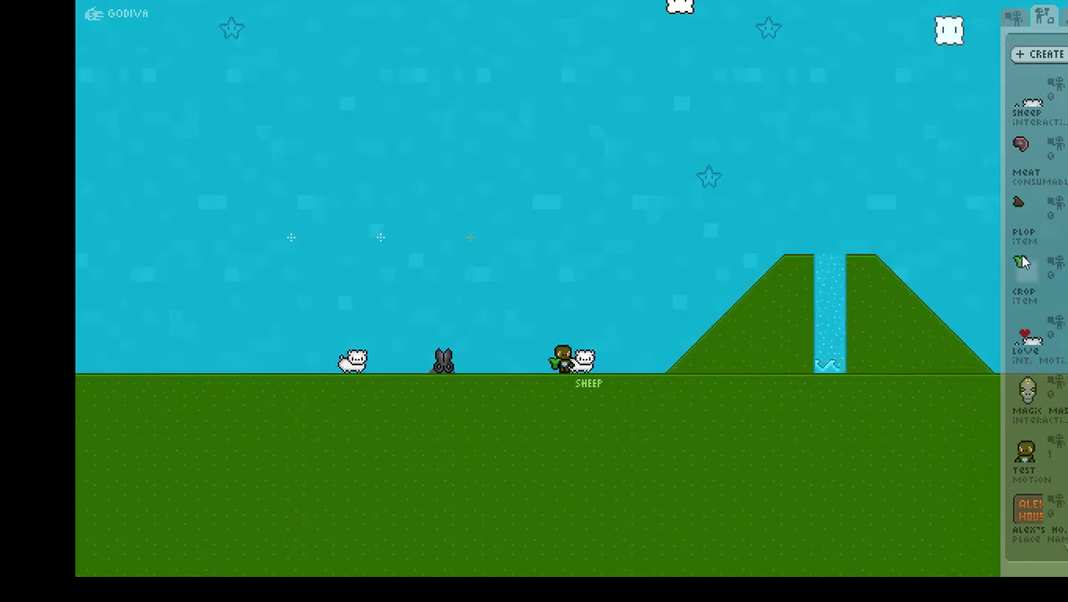
key("Left")
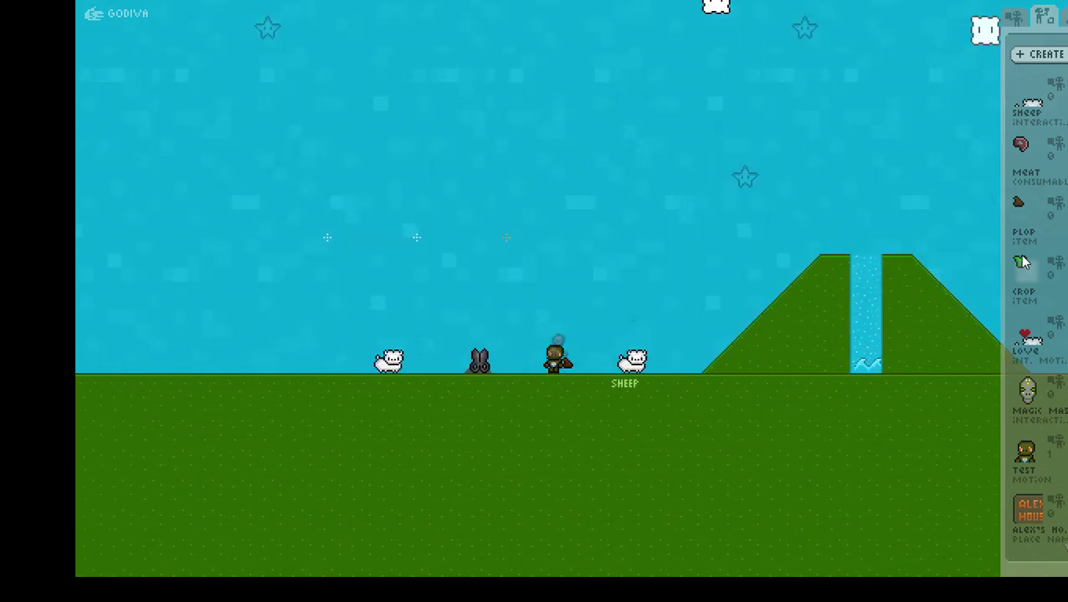
key("Right")
key("Left")
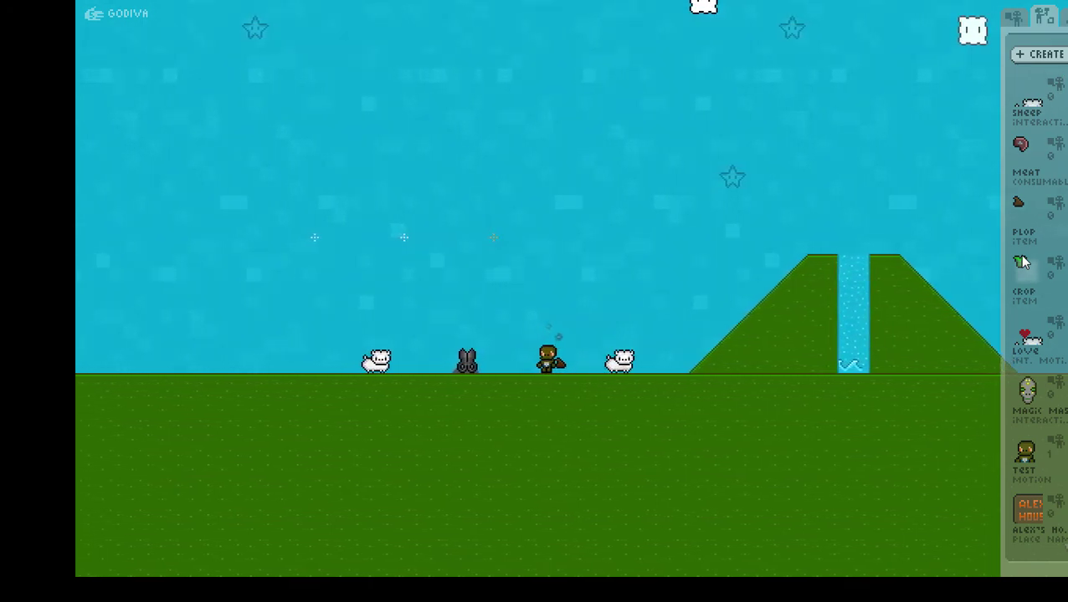
key("Left")
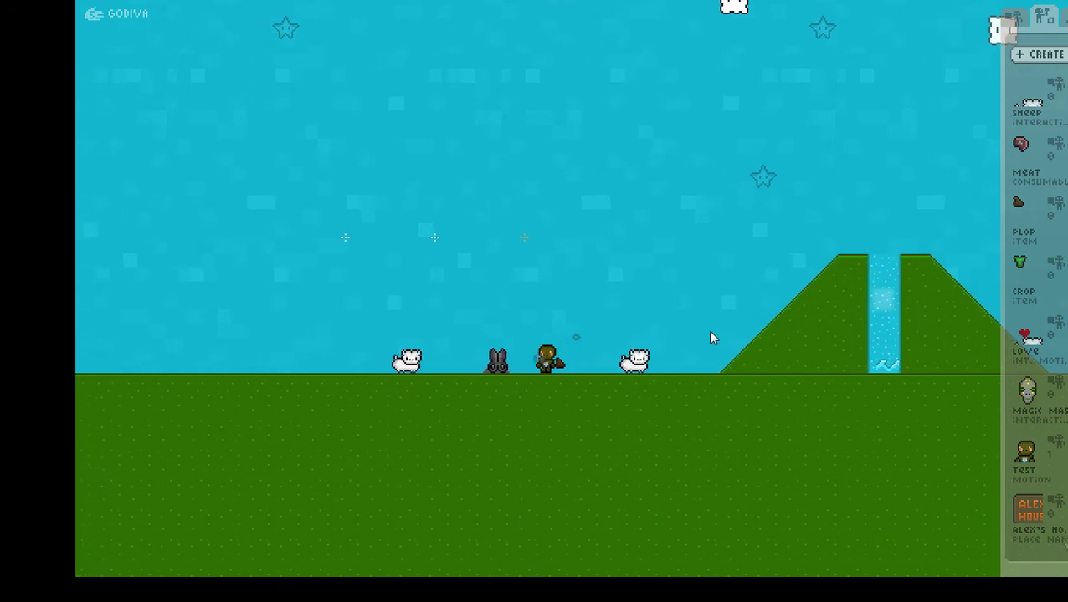
left_click(625, 416)
Take the scissors to the sheep near the hill to test shearing it, then discard the wool
key("Left")
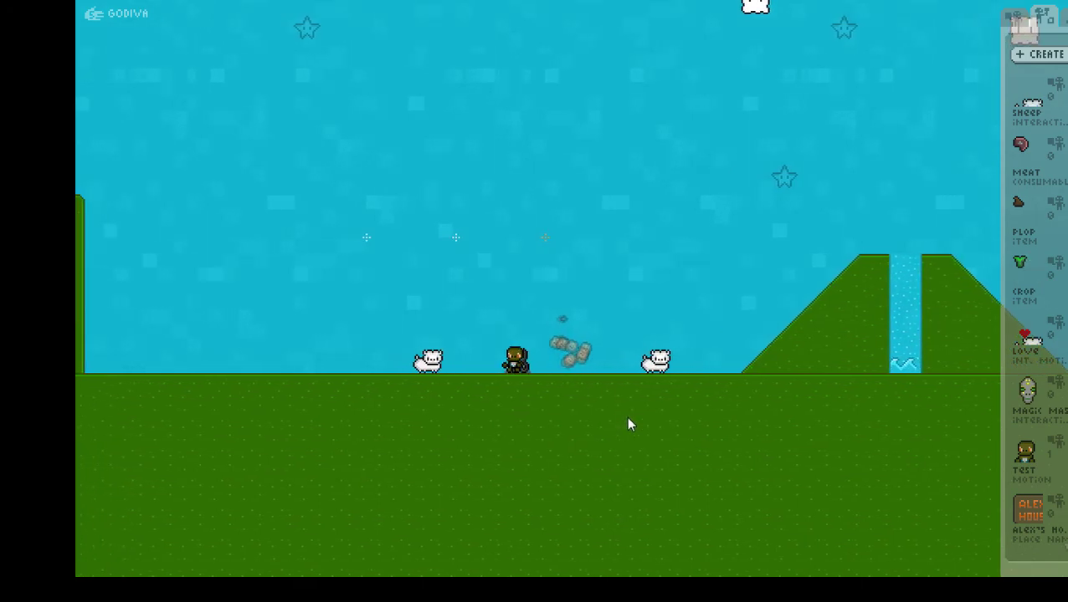
key("Right")
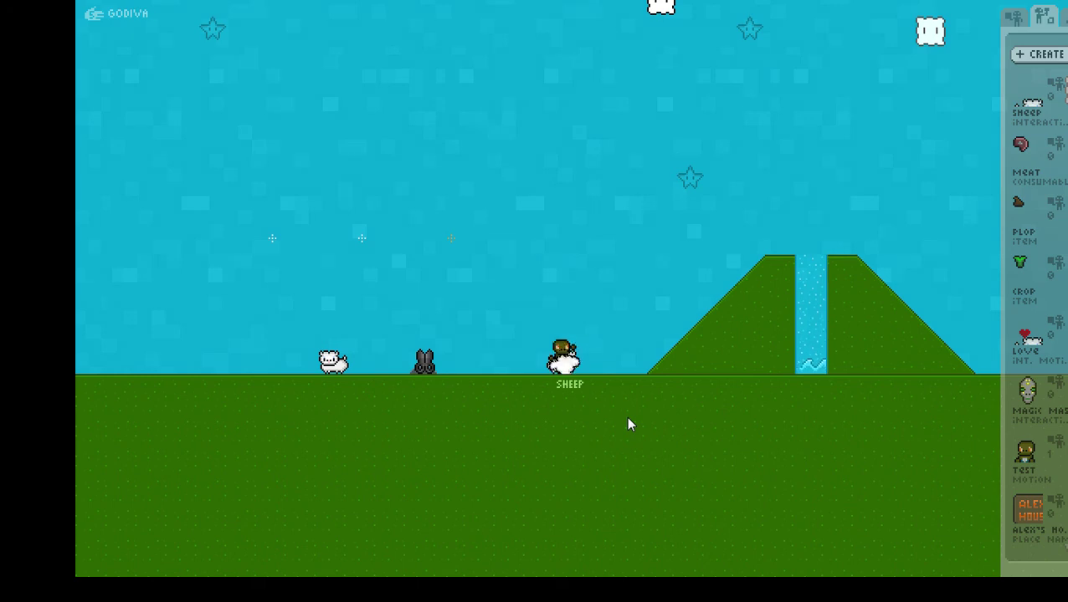
key("Left")
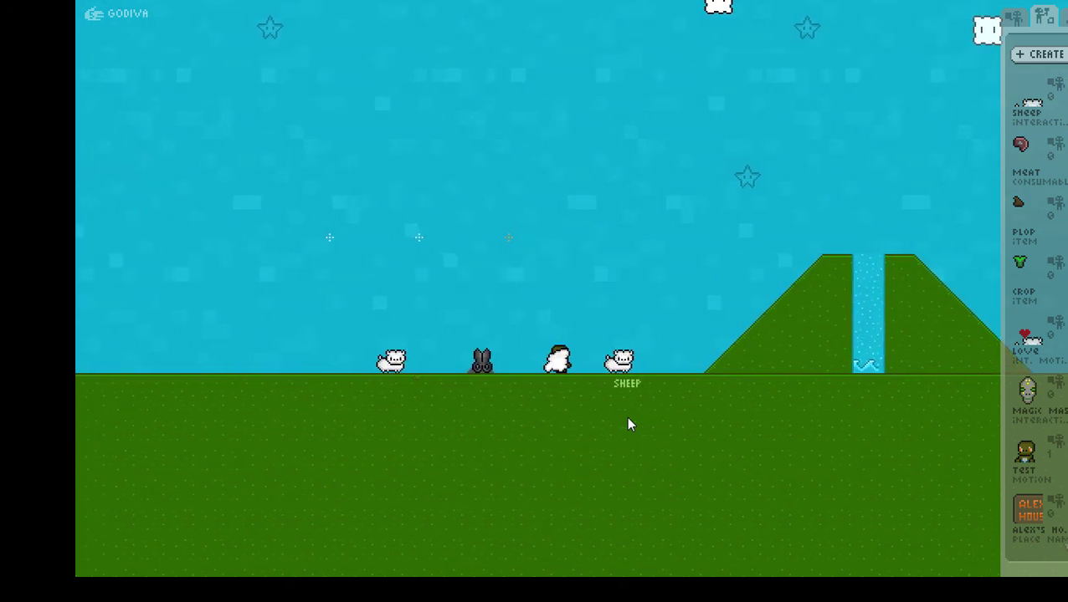
left_click(555, 357)
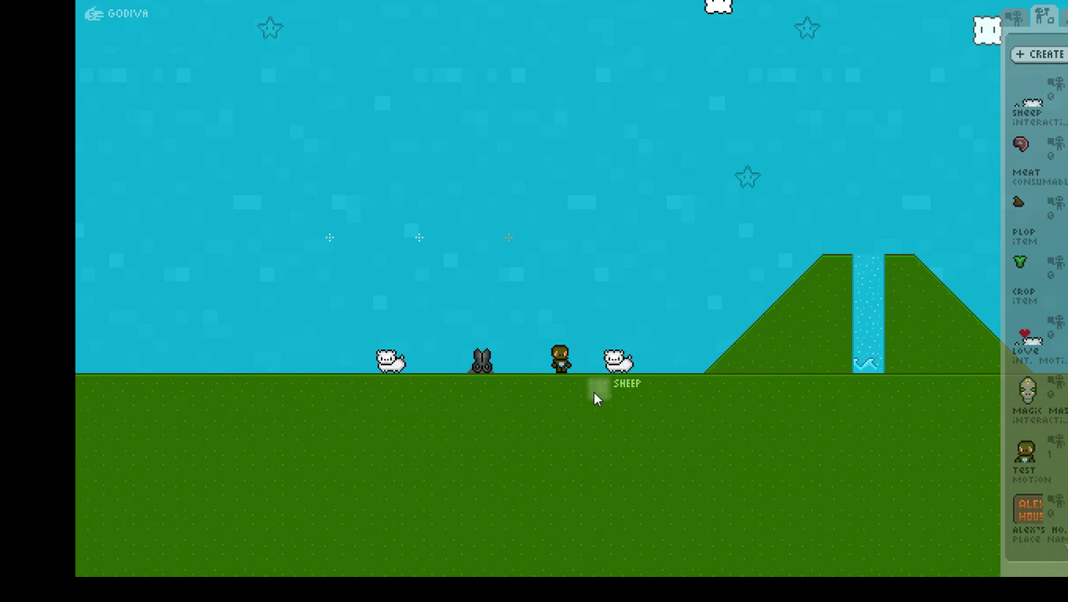
Walk back to the sheep near the hill and pet it to retest its Love reaction
key("Right")
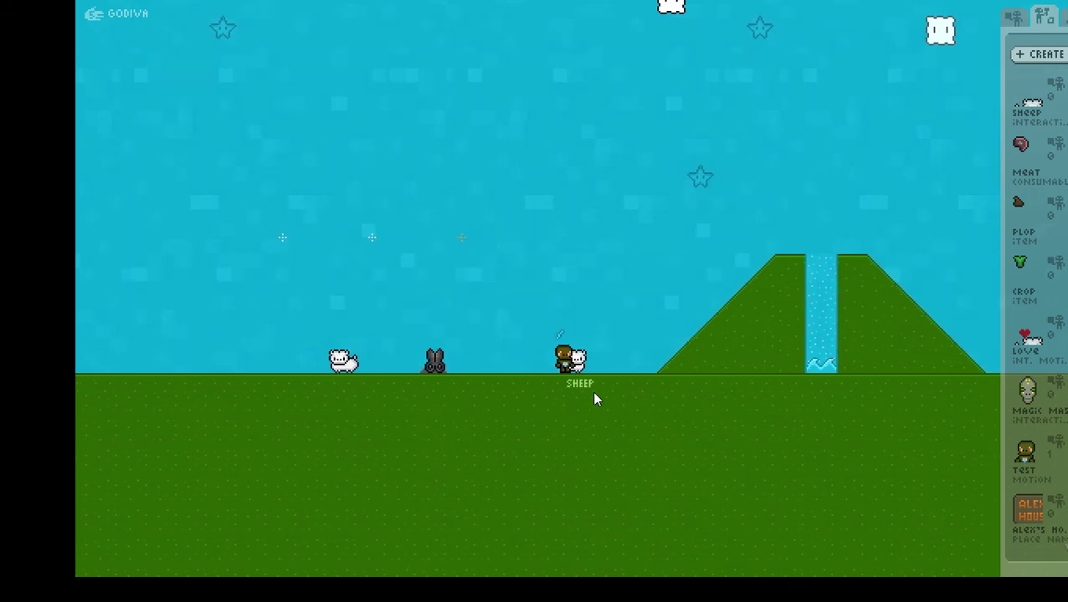
type("t")
key("Return")
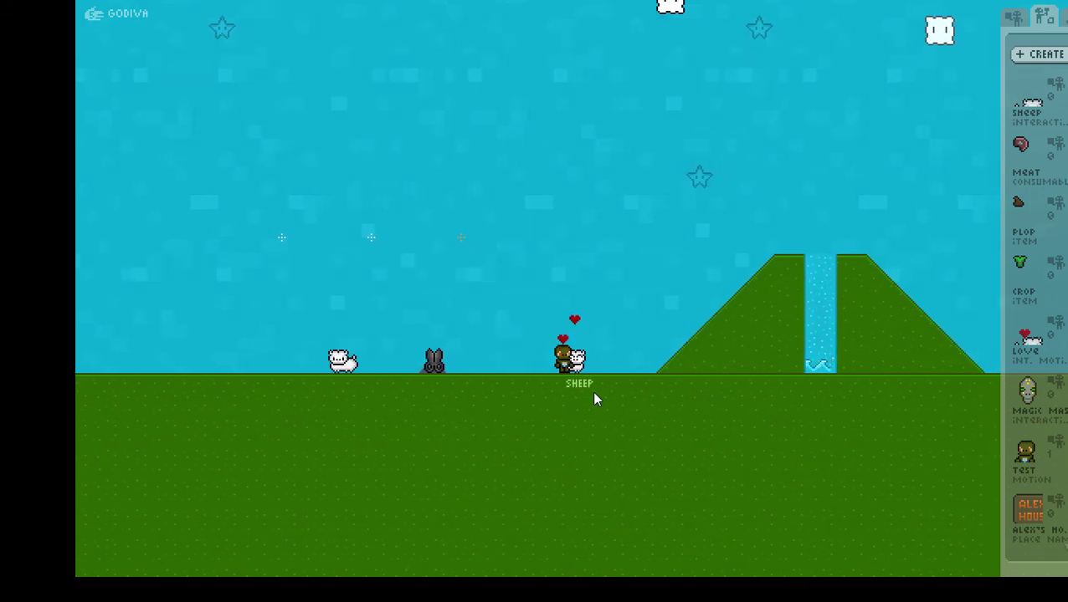
key("Left")
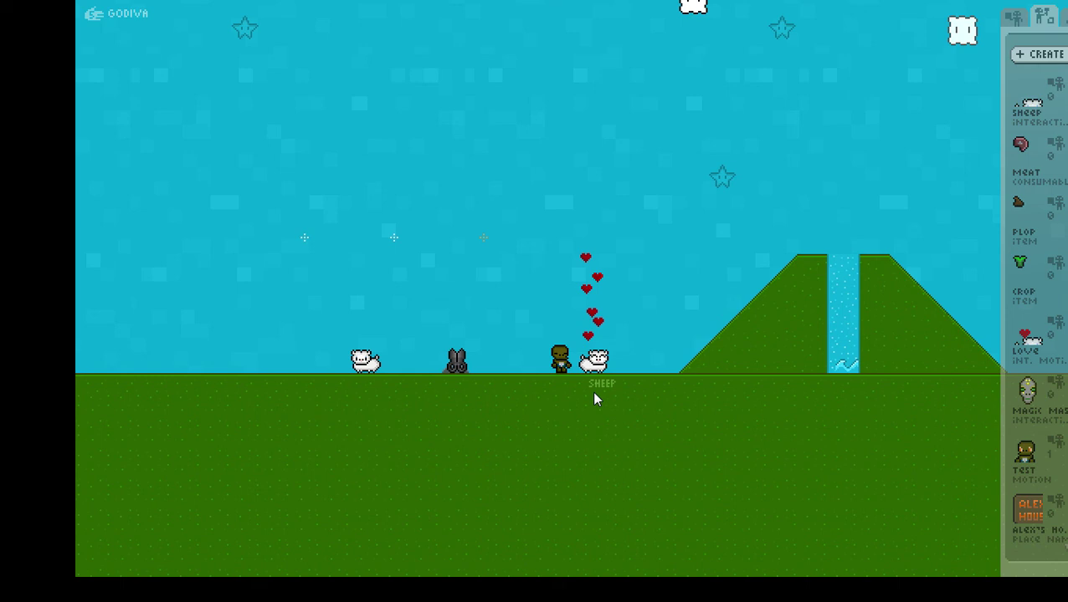
Retest the Meat reaction on the sheep near the hill, then step away and discard the meat
type("/meat")
key("Return")
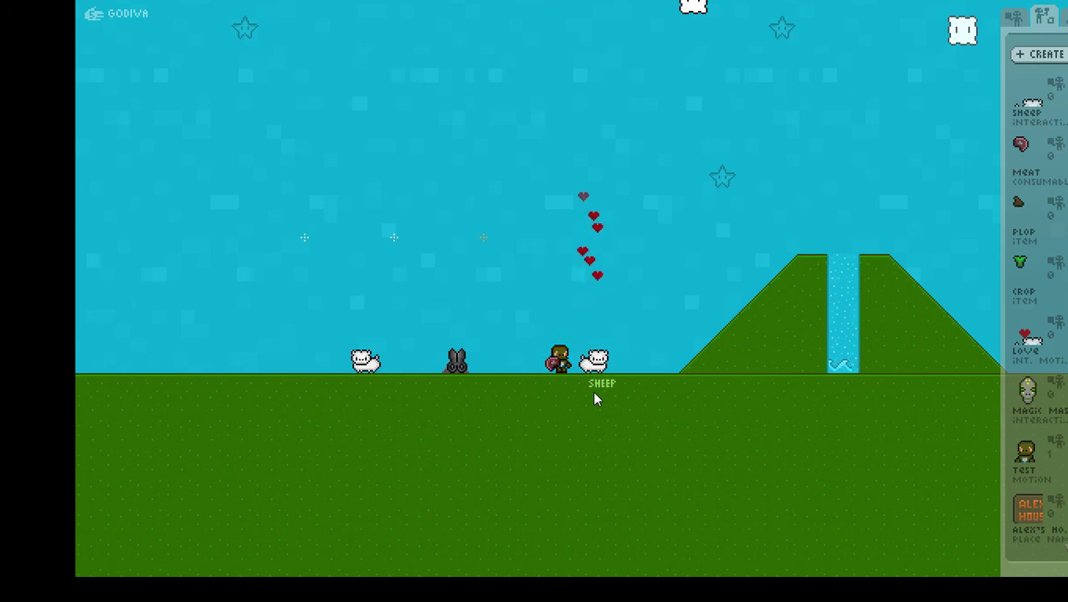
key("Left")
left_click(563, 367)
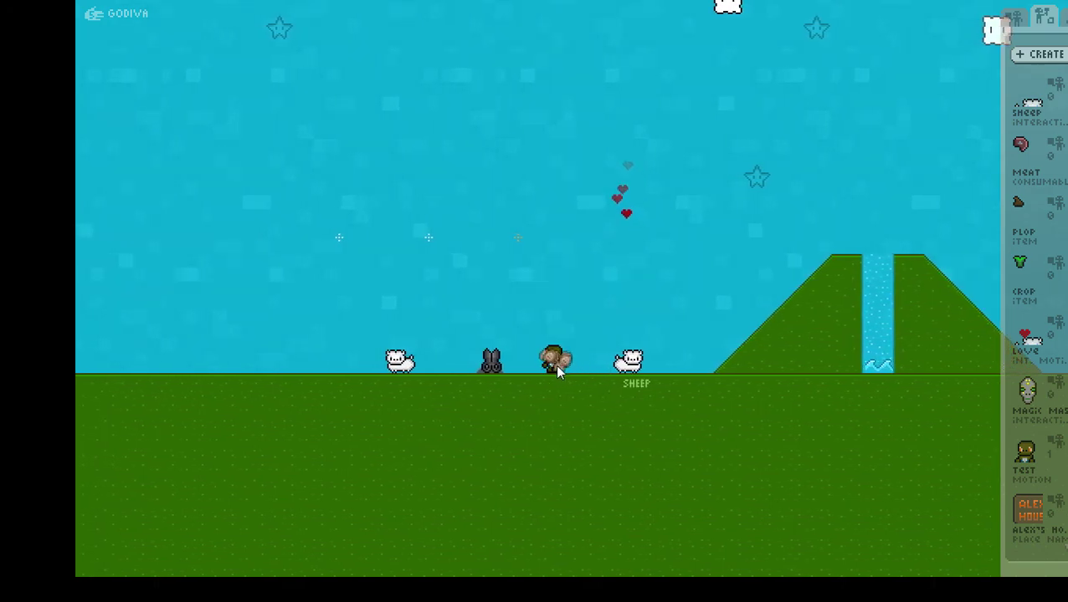
Start a new creation of type Motion with the avatar's standing body as its first frame
left_click(1054, 57)
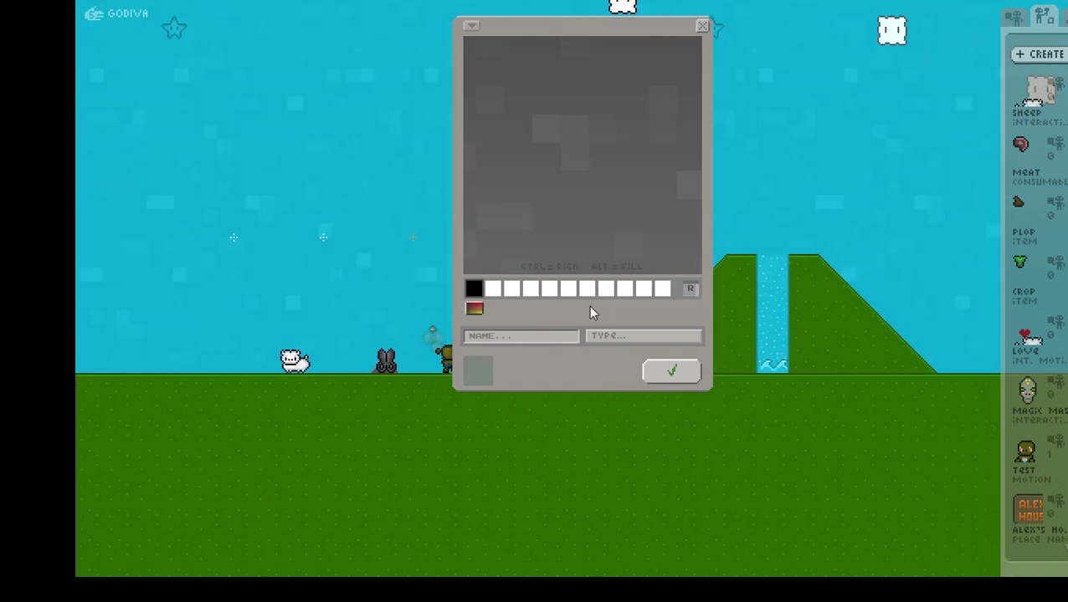
left_click(608, 338)
left_click(604, 64)
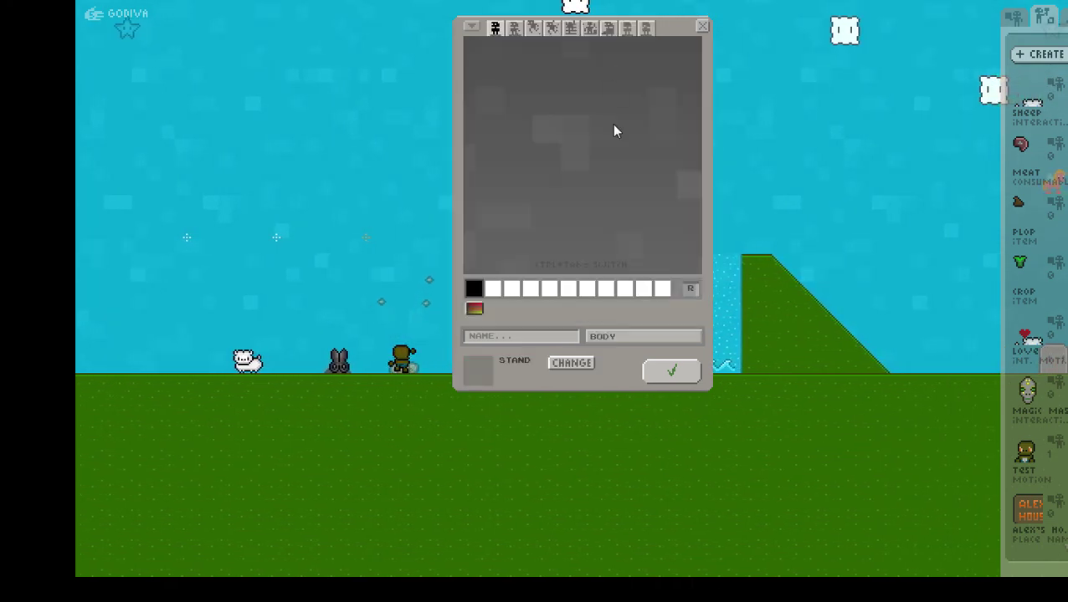
left_click(586, 368)
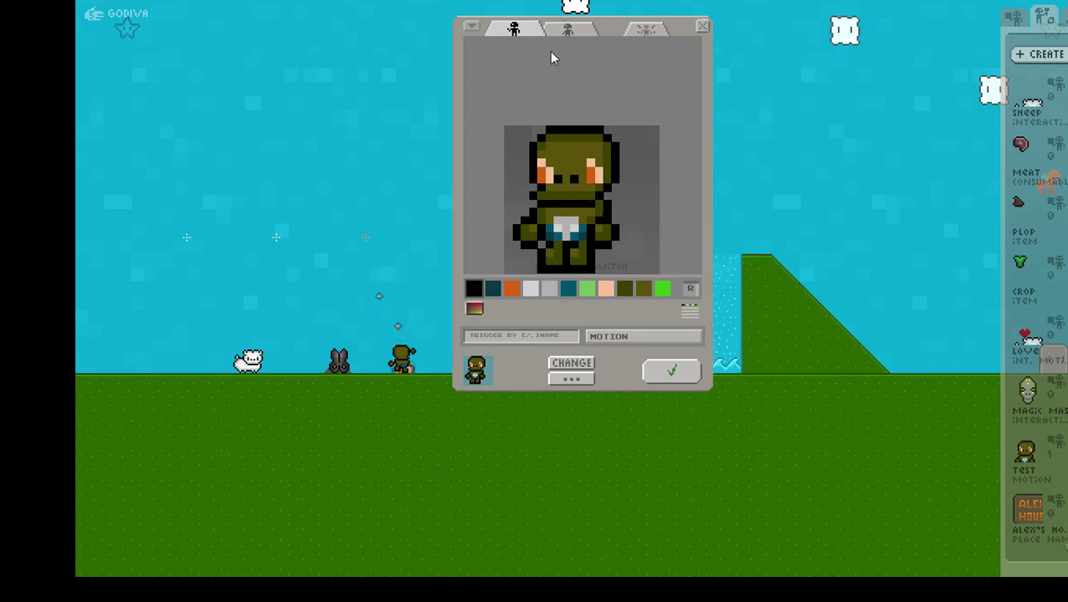
Copy the standing avatar into the motion's second frame and shift it down one pixel
left_click(571, 30)
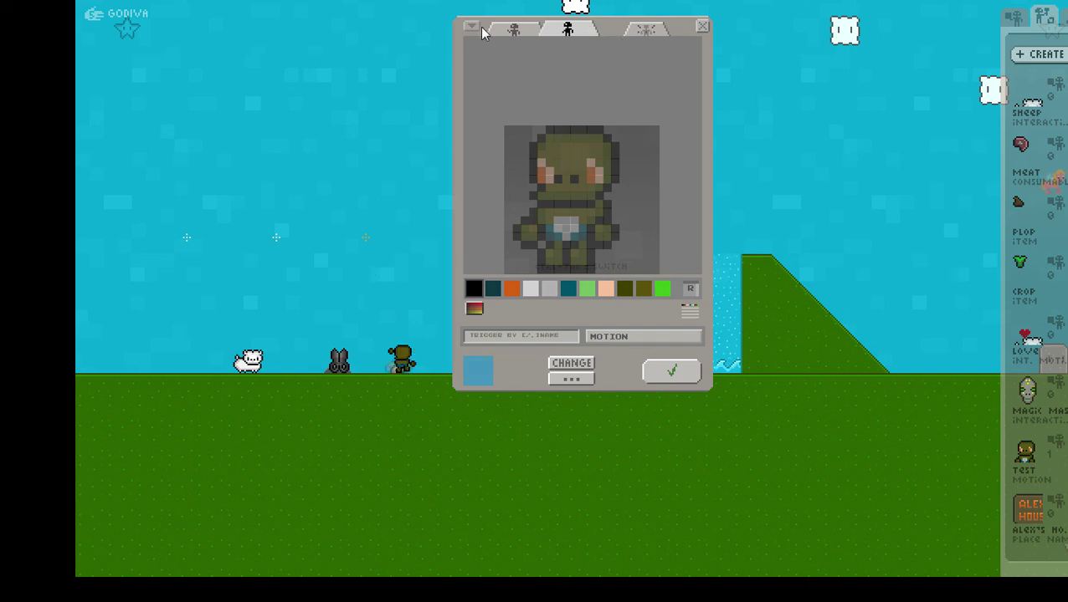
left_click(512, 30)
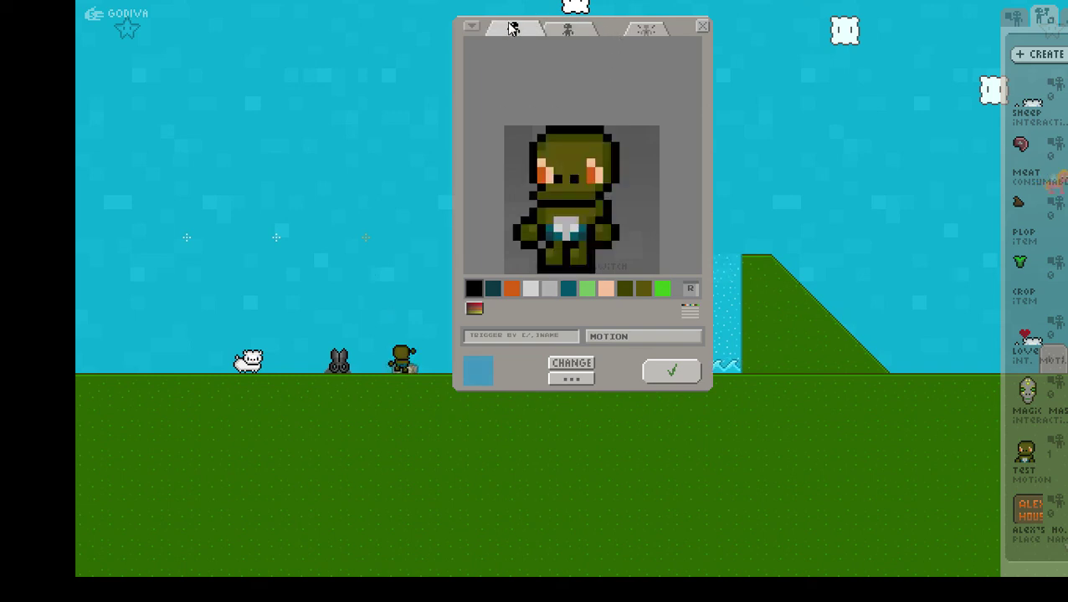
left_click(574, 30)
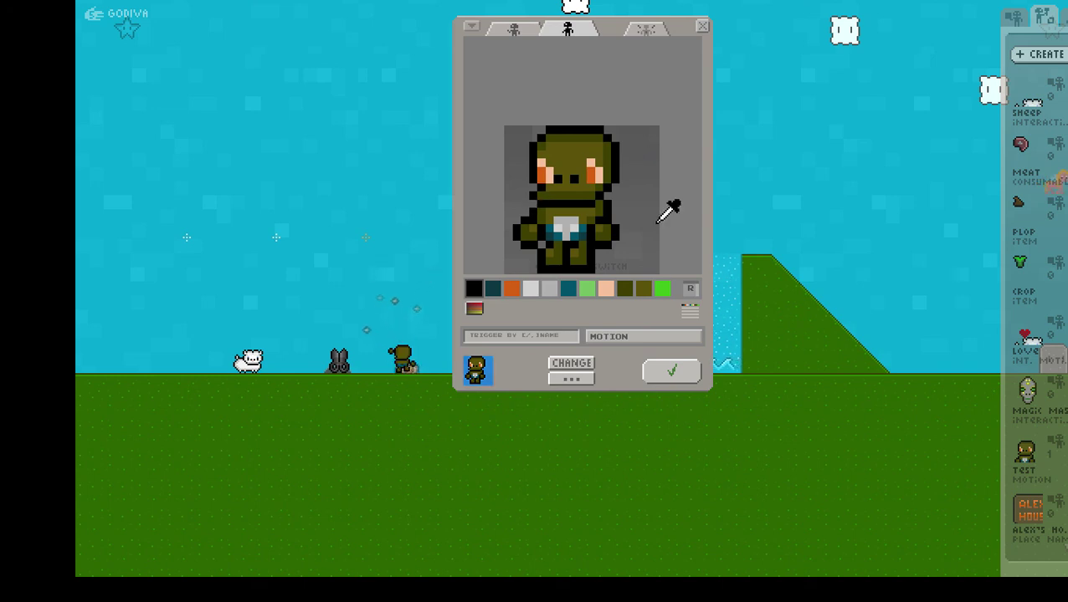
key("Down")
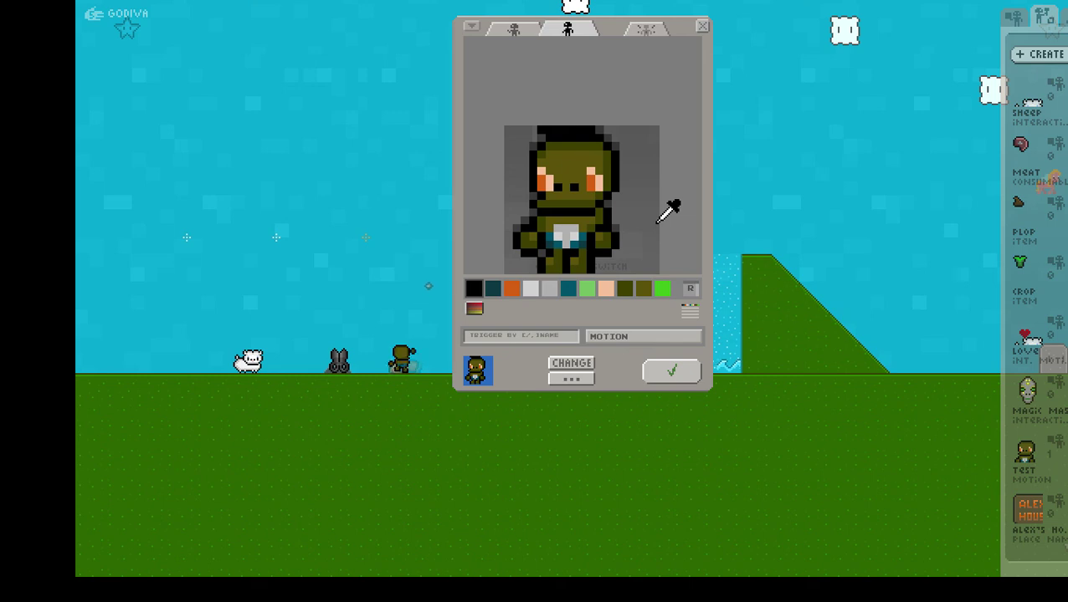
Redraw the second frame's shortened legs in the olive tones with a black outline beneath the feet
left_click(550, 271)
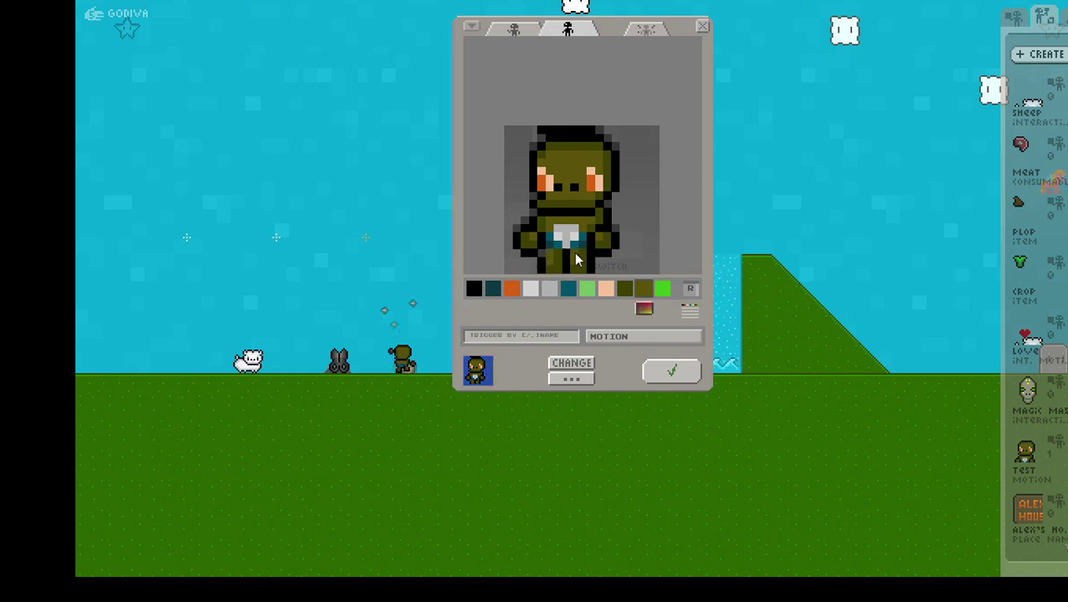
left_click(576, 275)
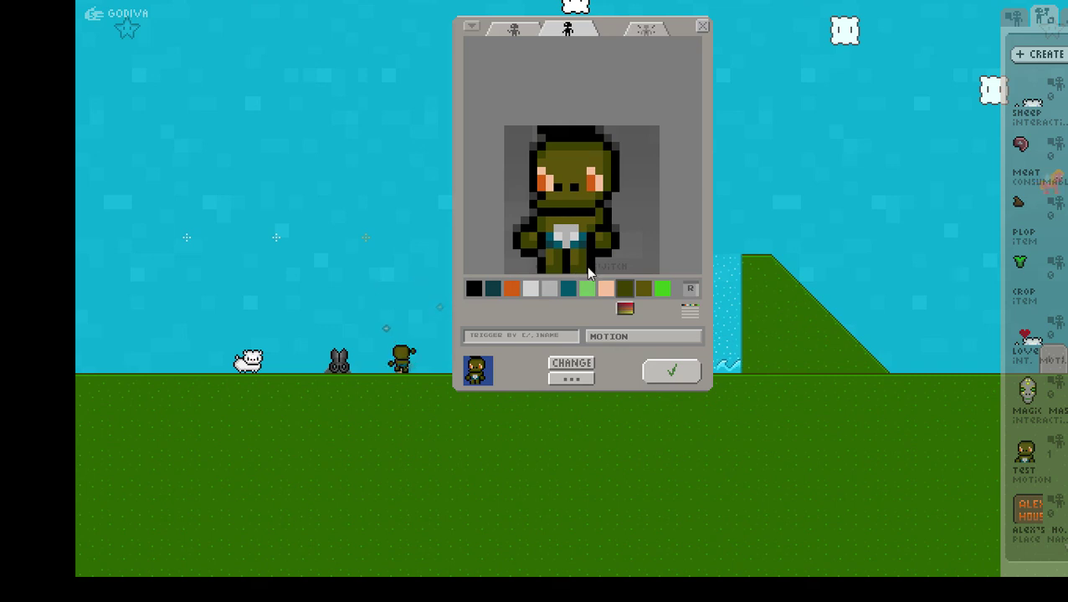
left_click(589, 275)
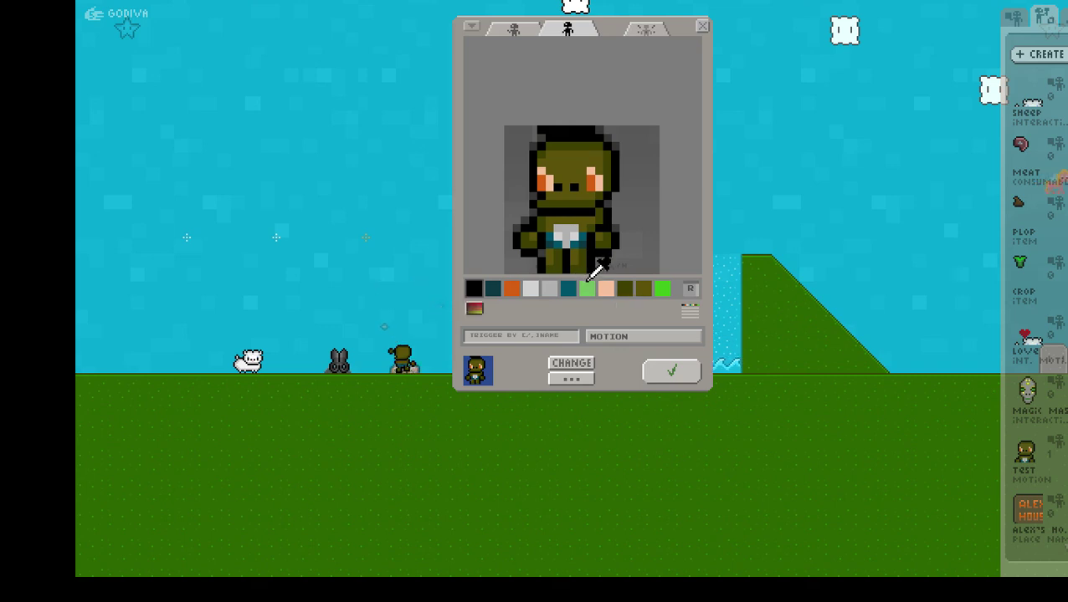
left_click(549, 264)
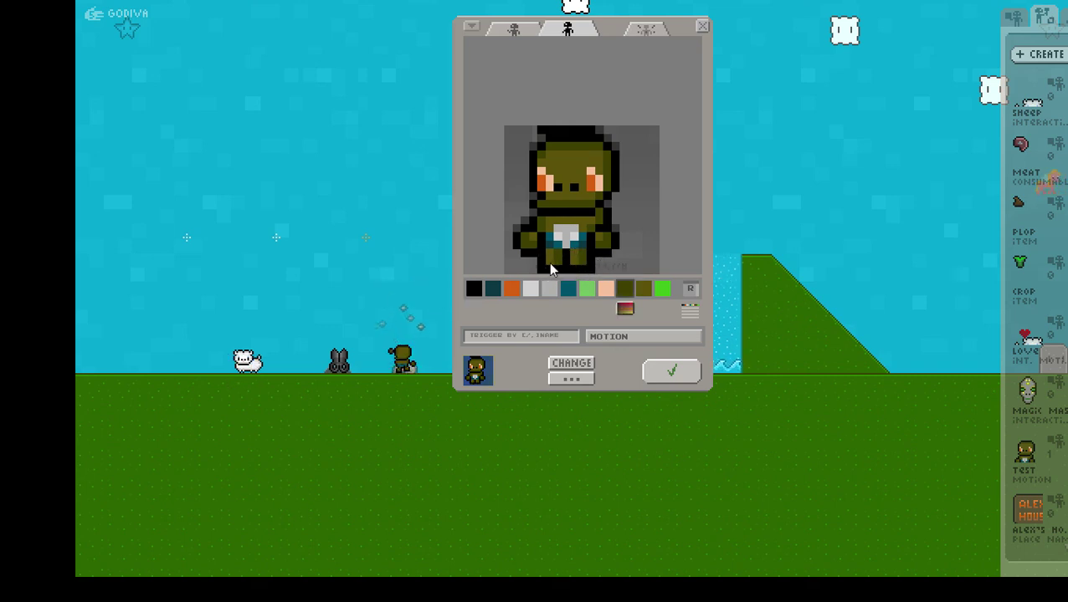
Redraw both hands one pixel higher in olive and black, and erase the extra black row above the head
left_click(601, 234)
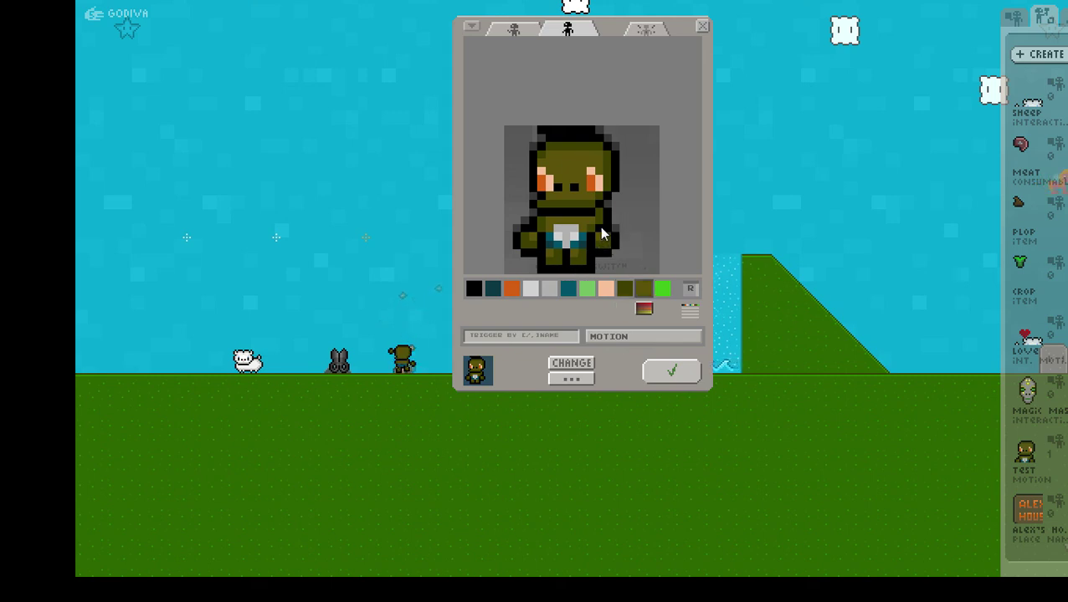
left_click(531, 240)
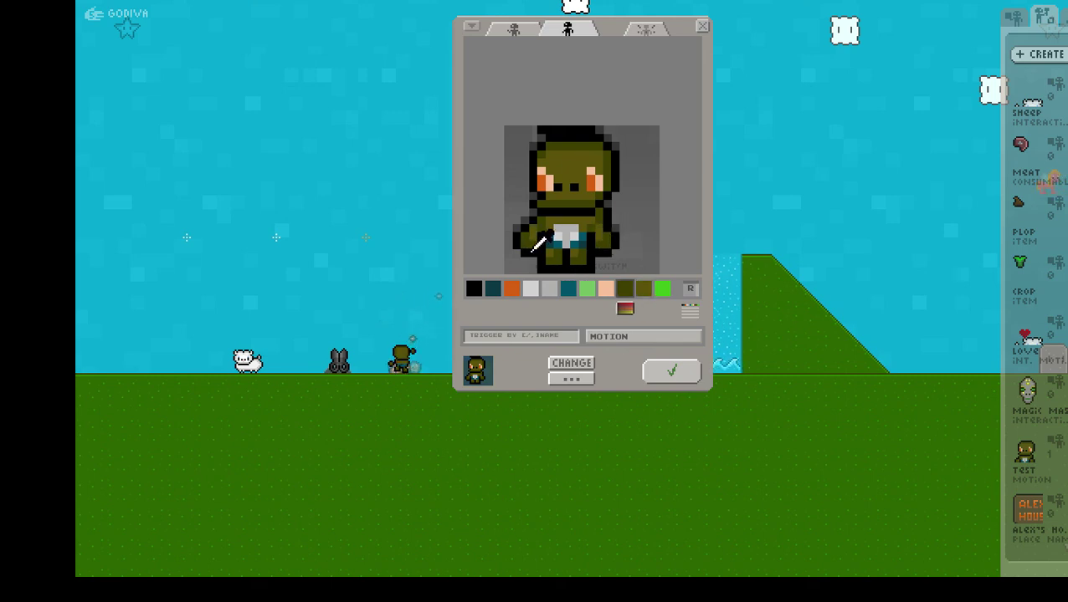
left_click(613, 244)
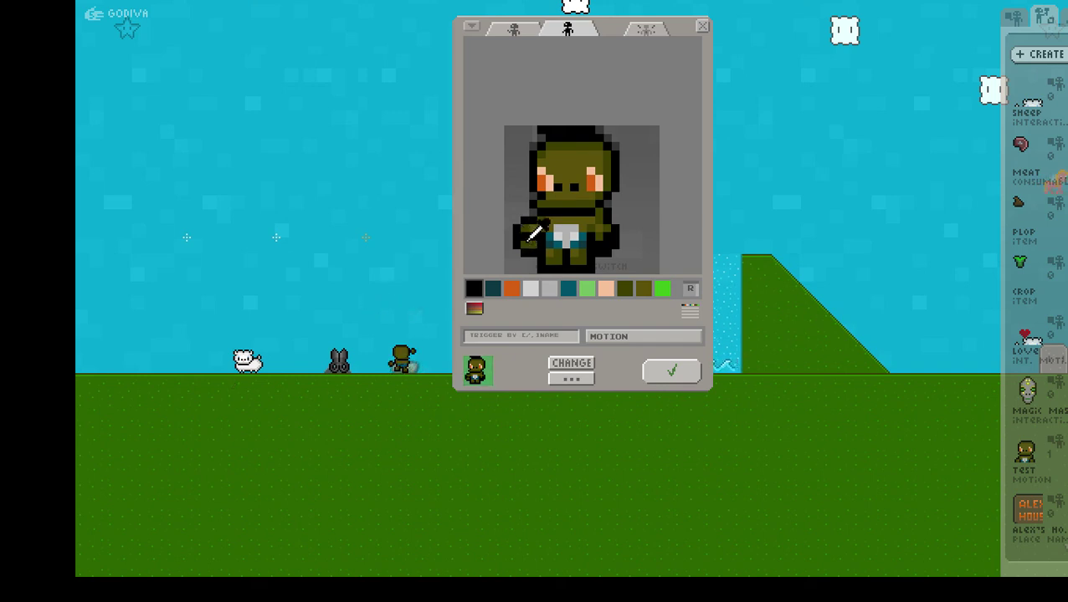
left_click(527, 239)
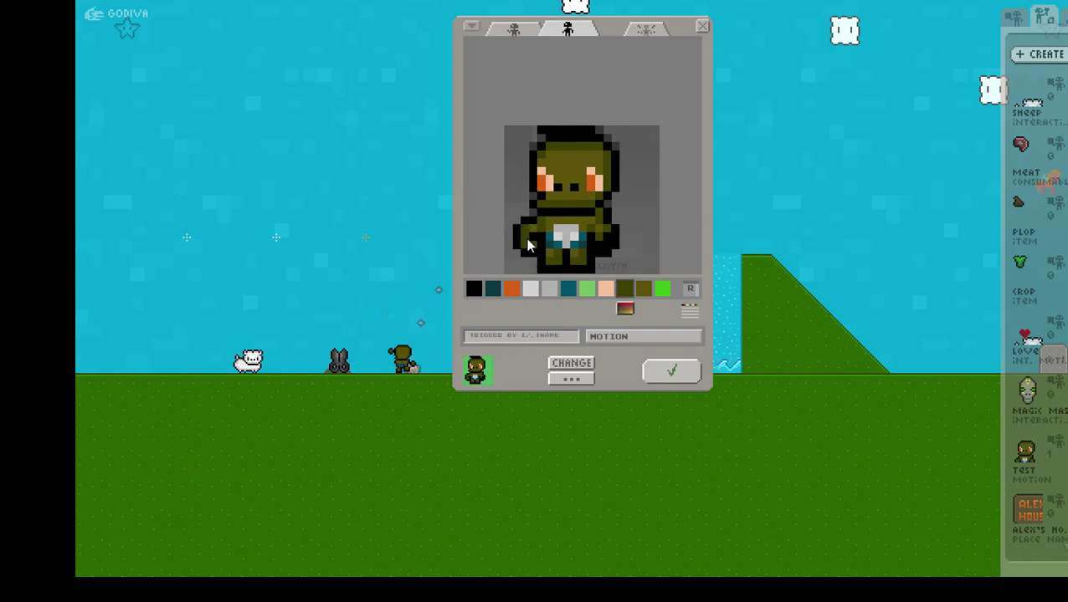
left_click(533, 251)
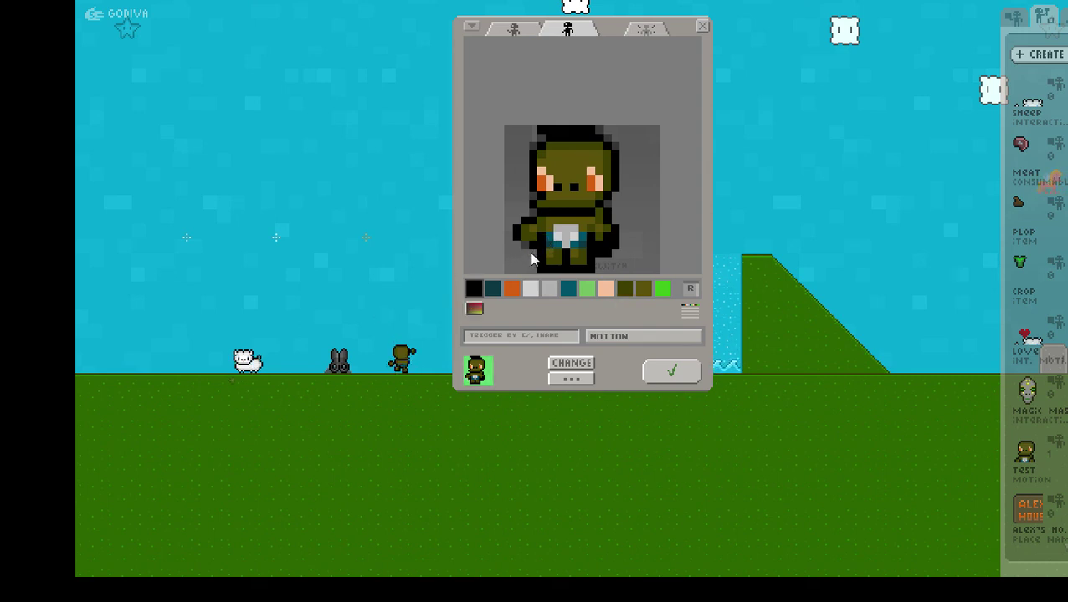
left_click(606, 243)
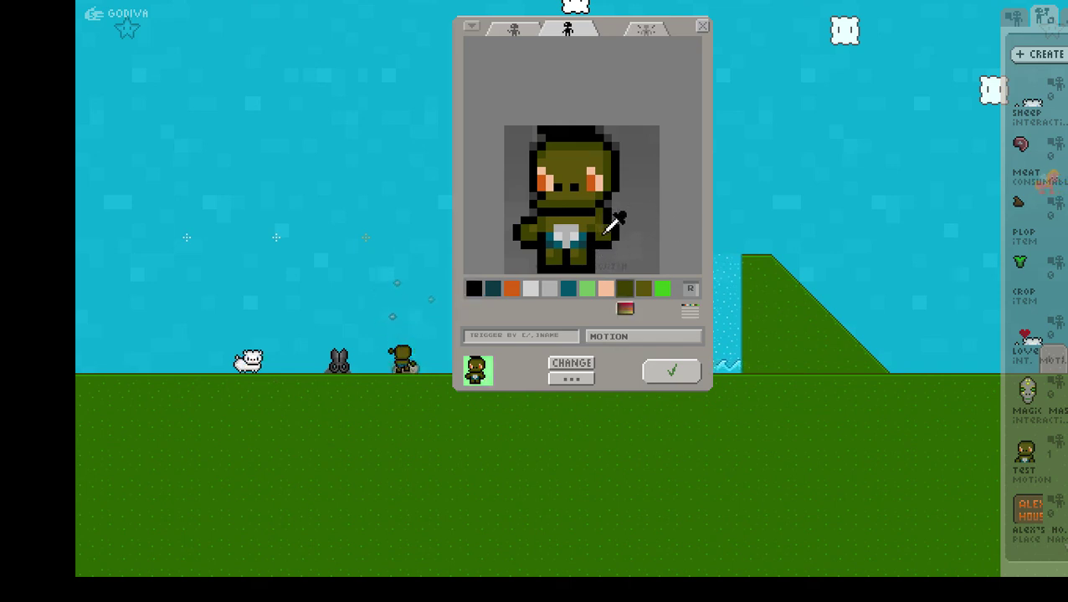
left_click(599, 228)
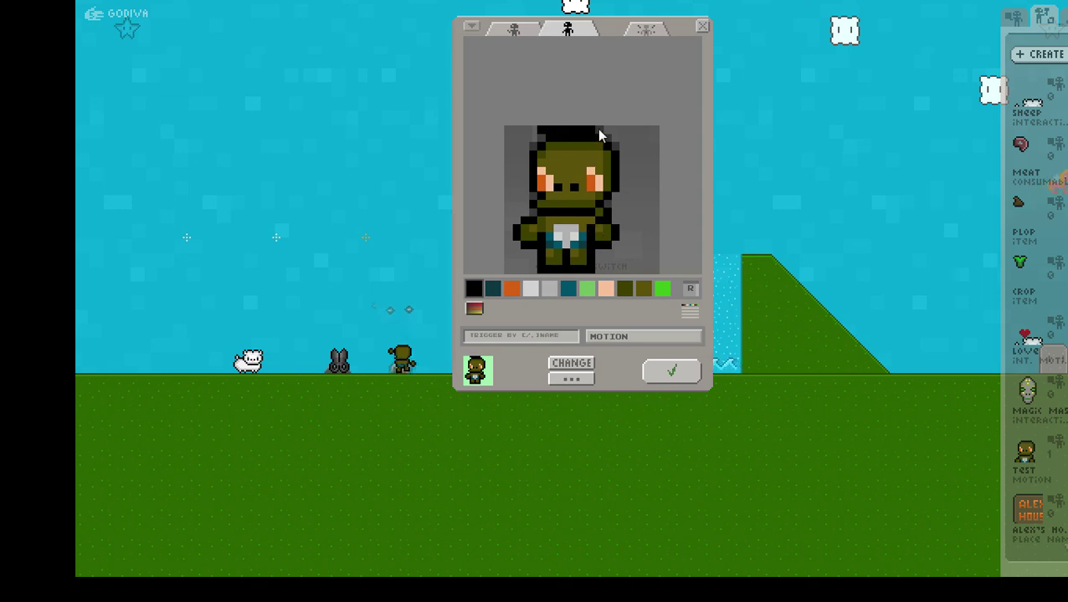
left_click_drag(599, 136, 549, 139)
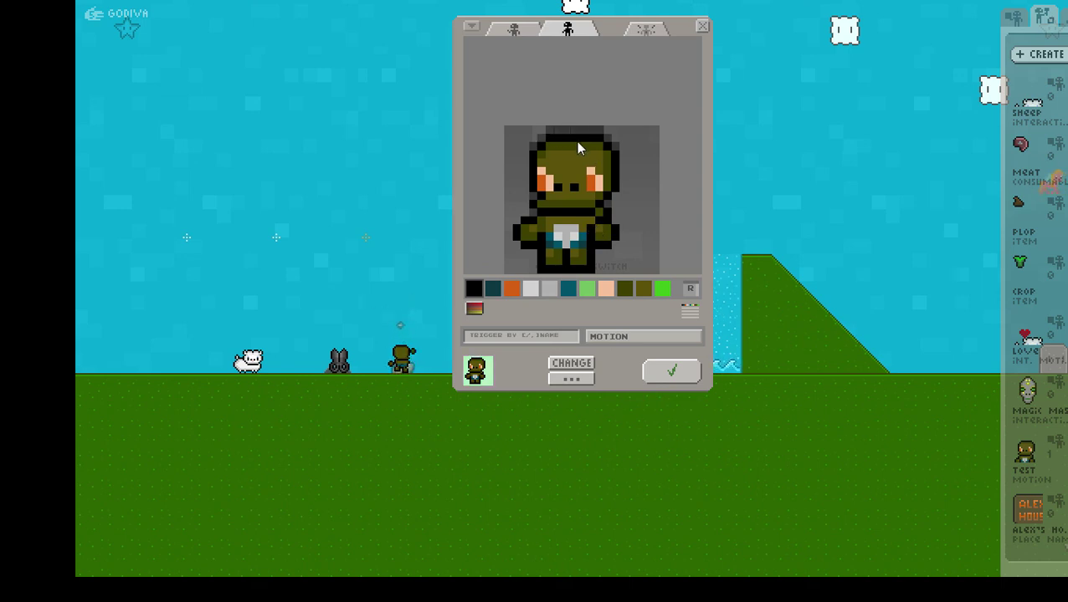
Paint a row of three light grey teeth pixels across the second frame's mouth, and recolour the stray pixel above them olive
left_click(560, 229)
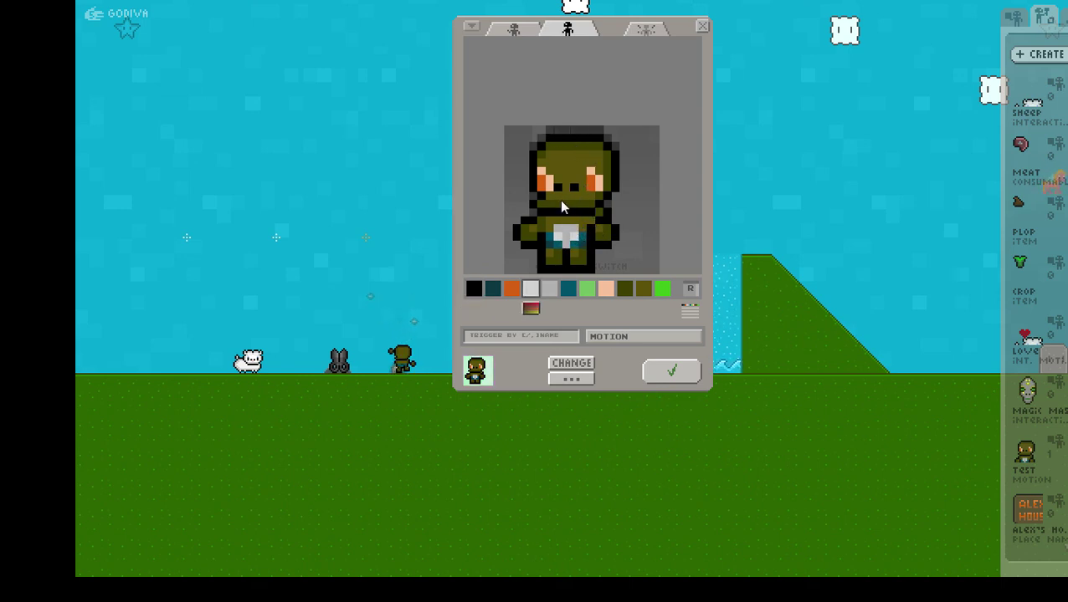
left_click(559, 199)
left_click(565, 203)
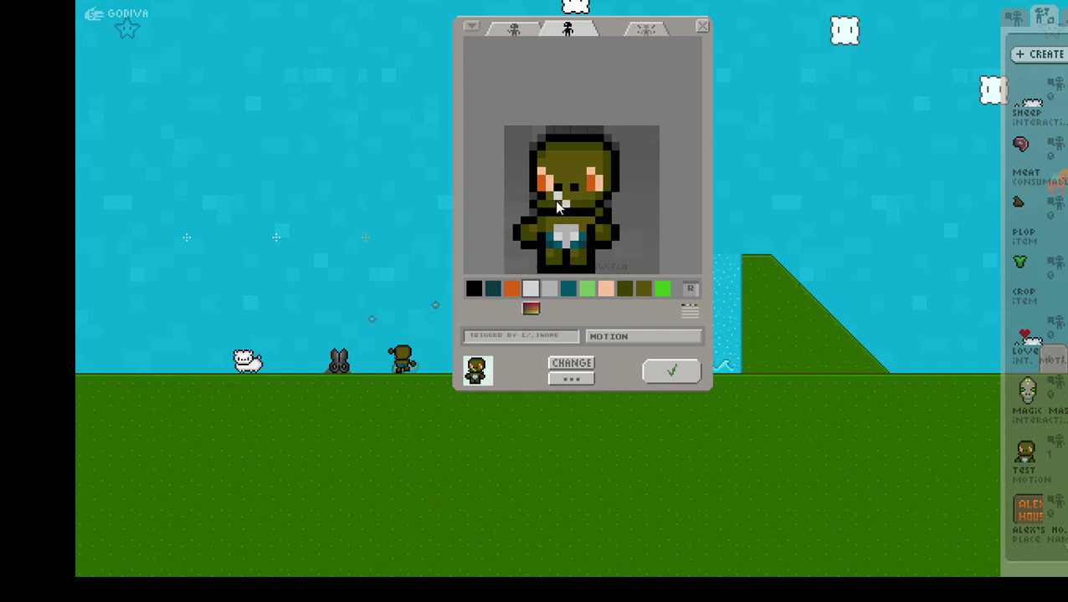
left_click(572, 203)
left_click(558, 194)
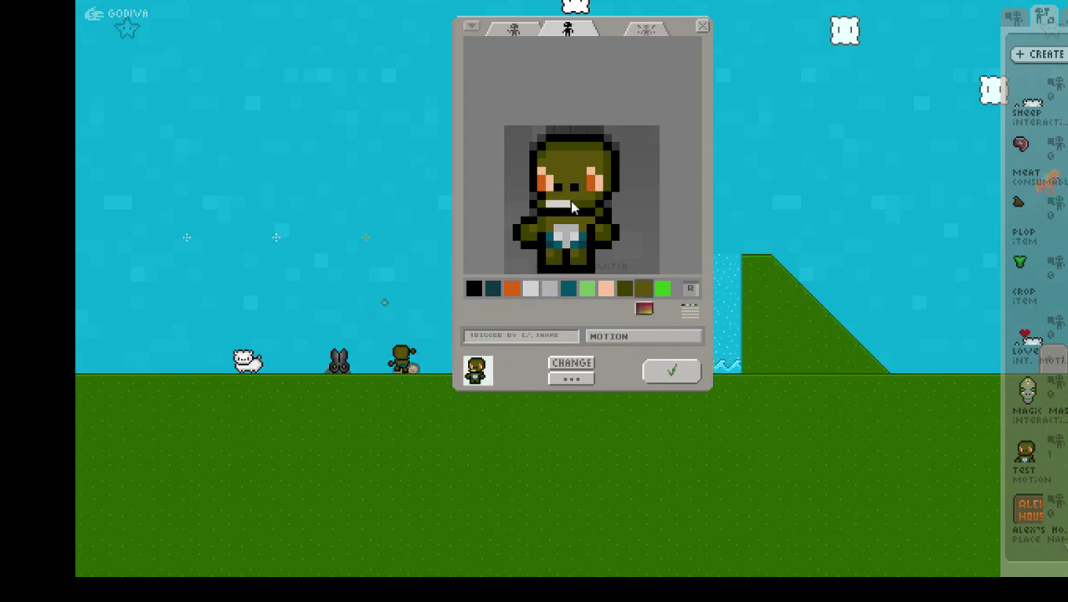
left_click(581, 208)
left_click(565, 208, "alt")
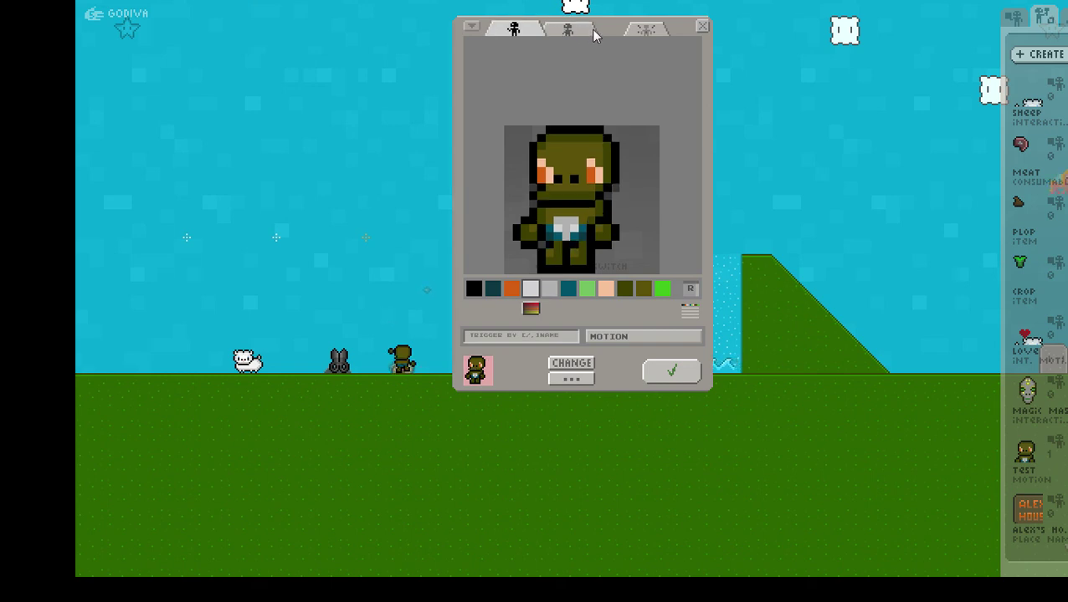
Enable the motion's Replaces Body and Long attributes, and save it under the trigger name NIBBLE
left_click(571, 380)
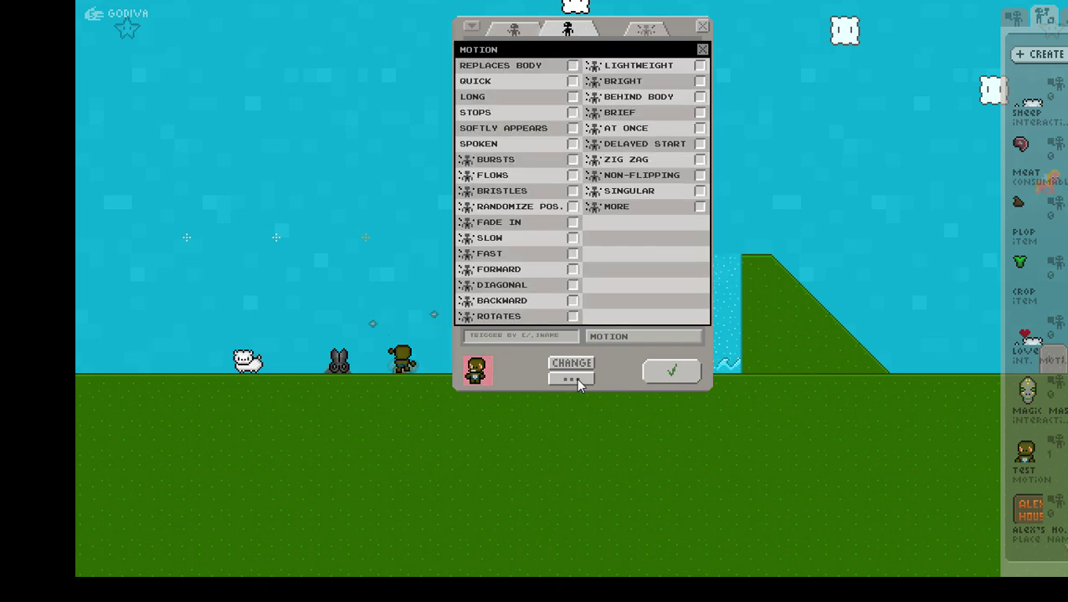
left_click(573, 97)
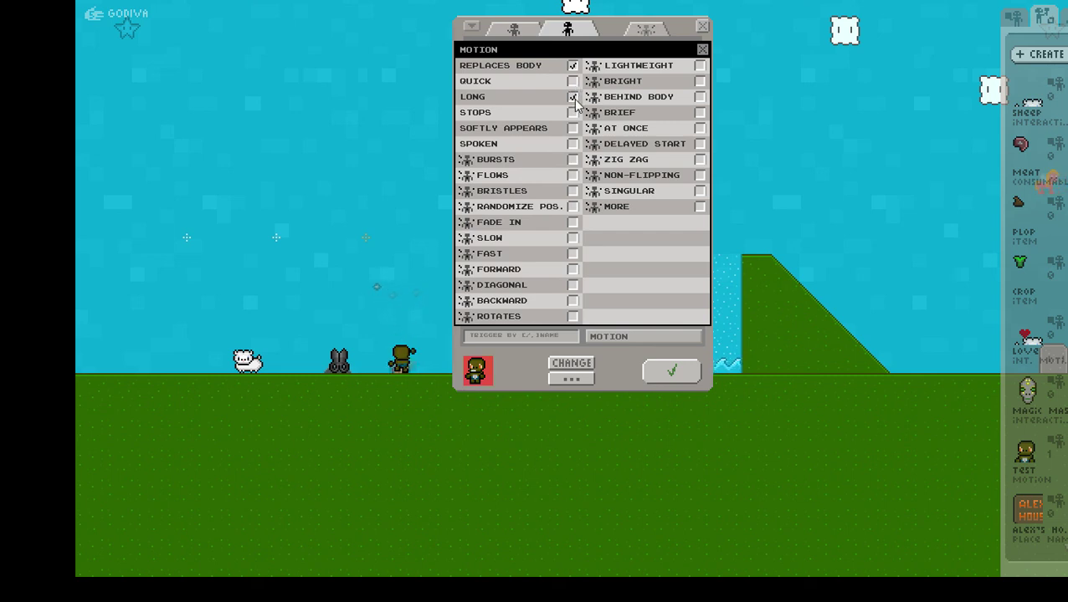
left_click(544, 335)
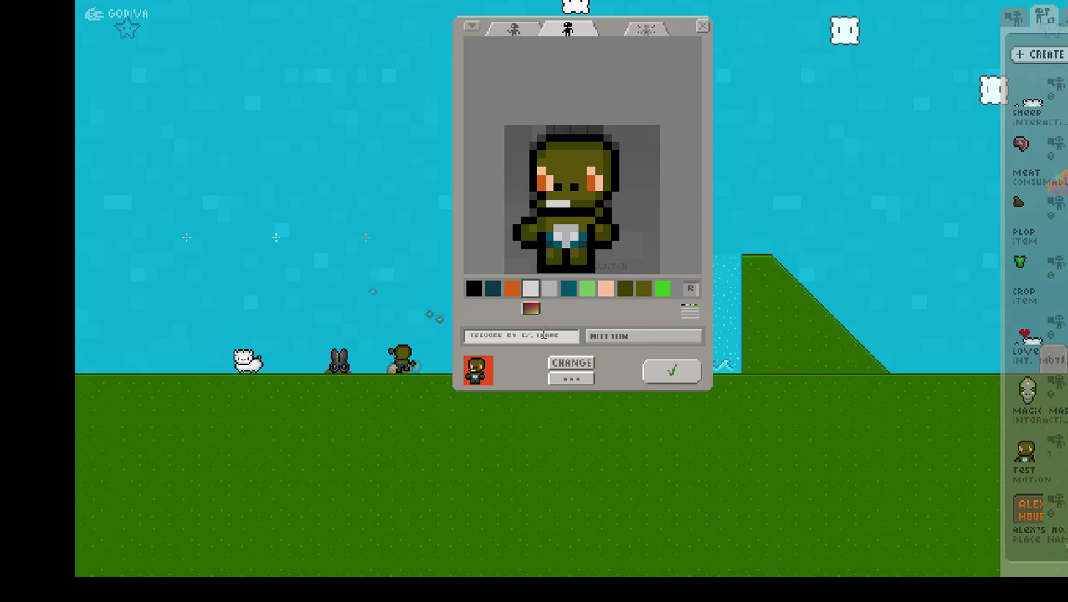
type("NIBBLE")
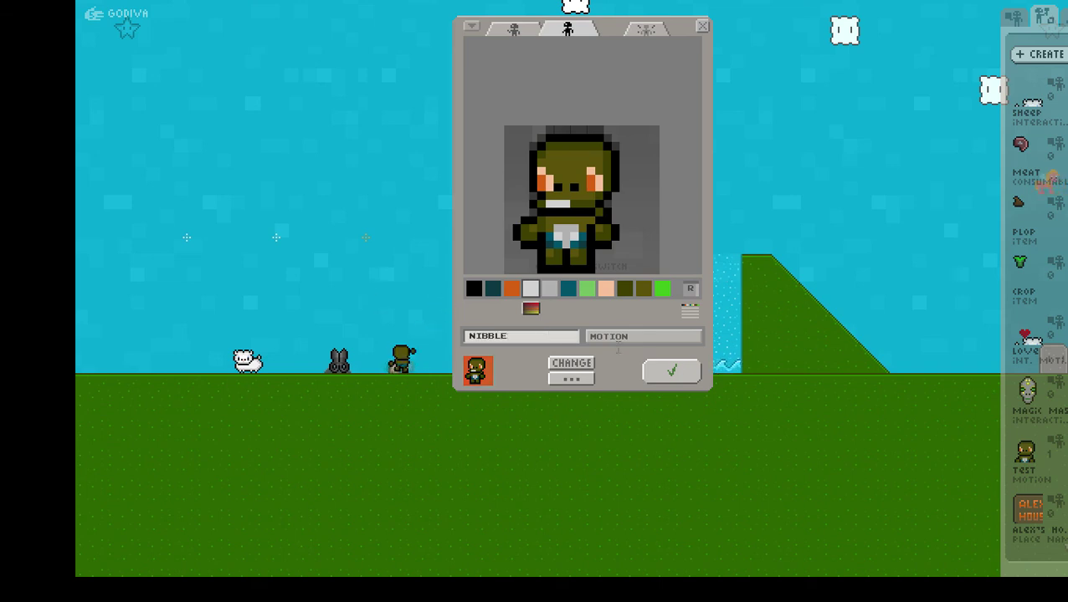
left_click(678, 374)
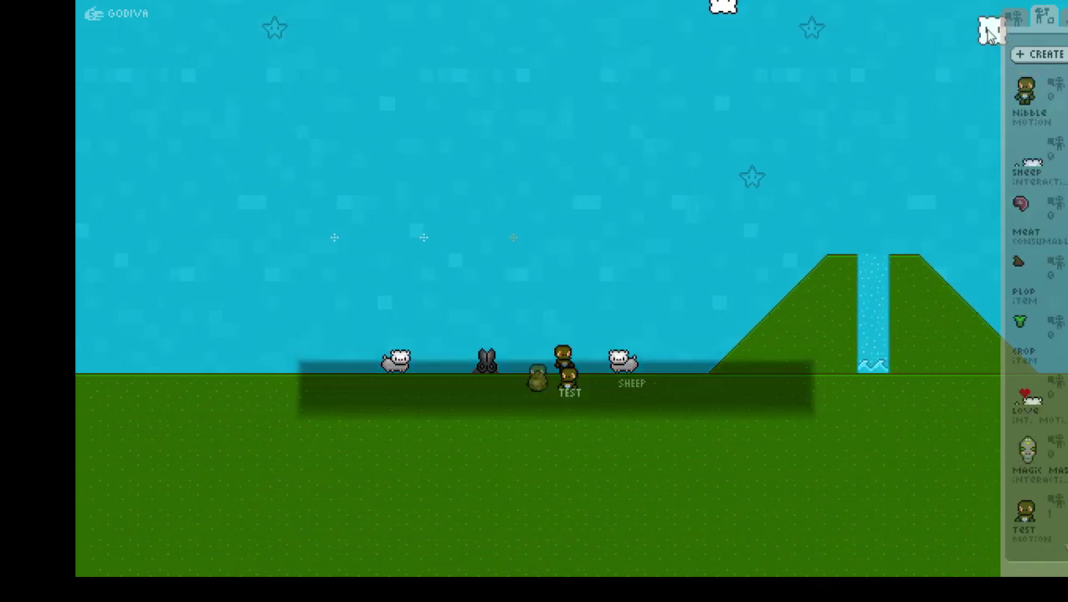
Equip the avatar with the Nibble motion and walk it toward the sheep near the waterfall
left_click_drag(1043, 92, 595, 387)
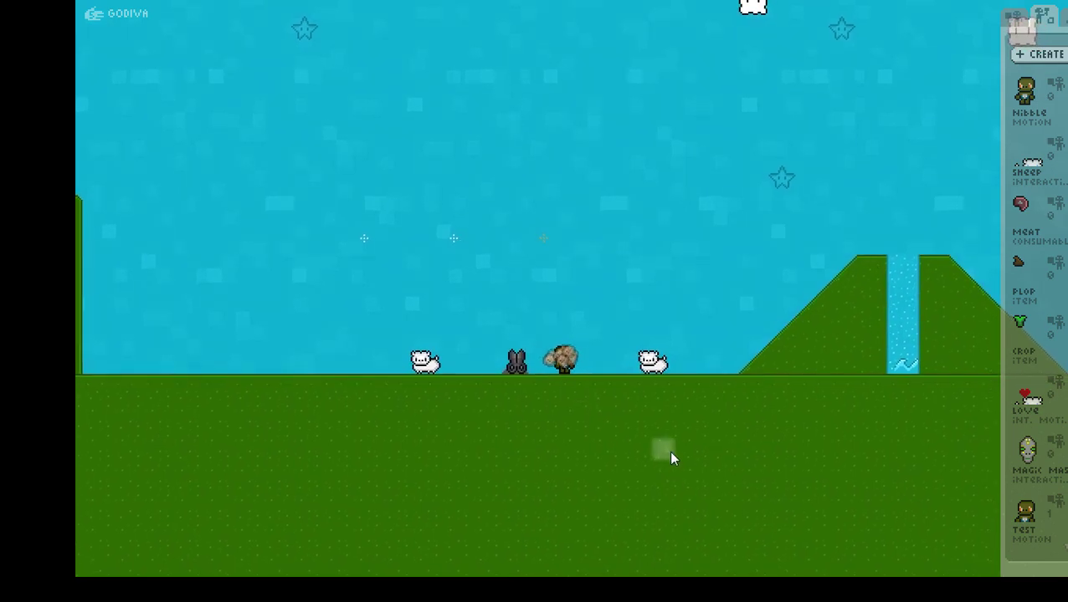
key("Right")
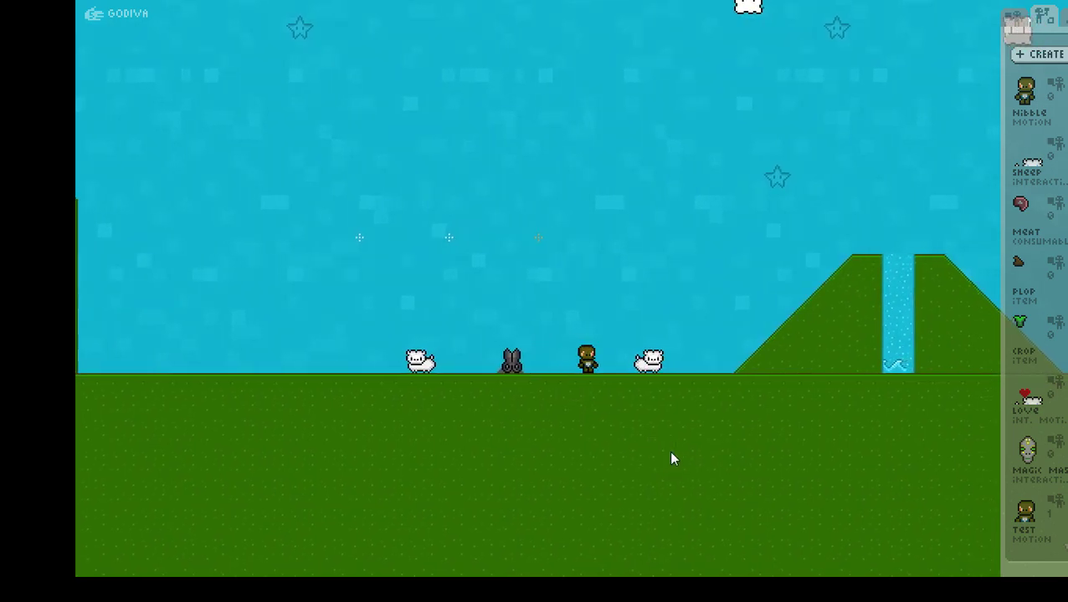